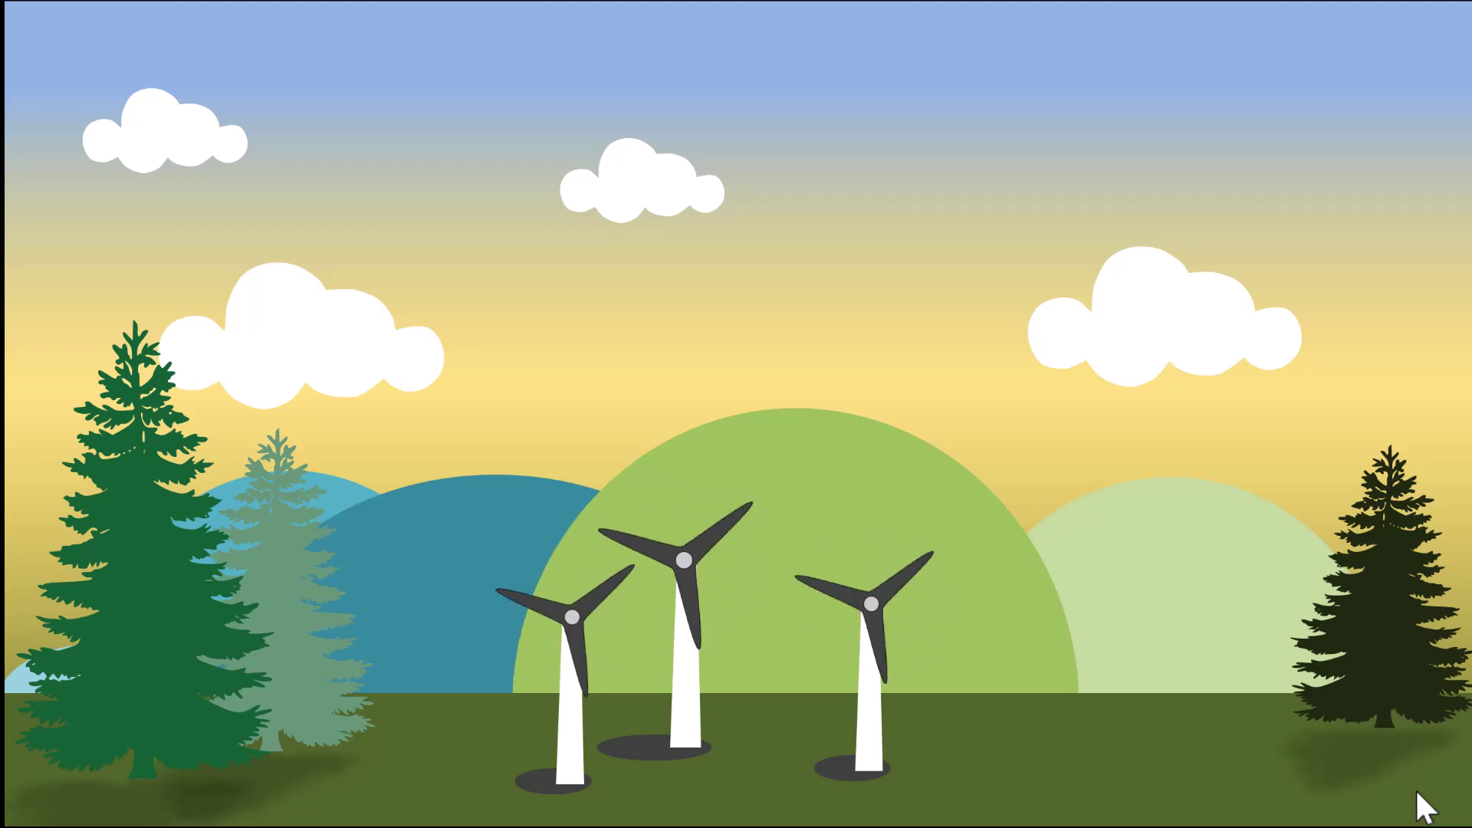
# Leave the finished scene's slide show and play a few seconds of the reference video "Animating a Scene in After Effects" in the browser.
pyautogui.press('Escape')
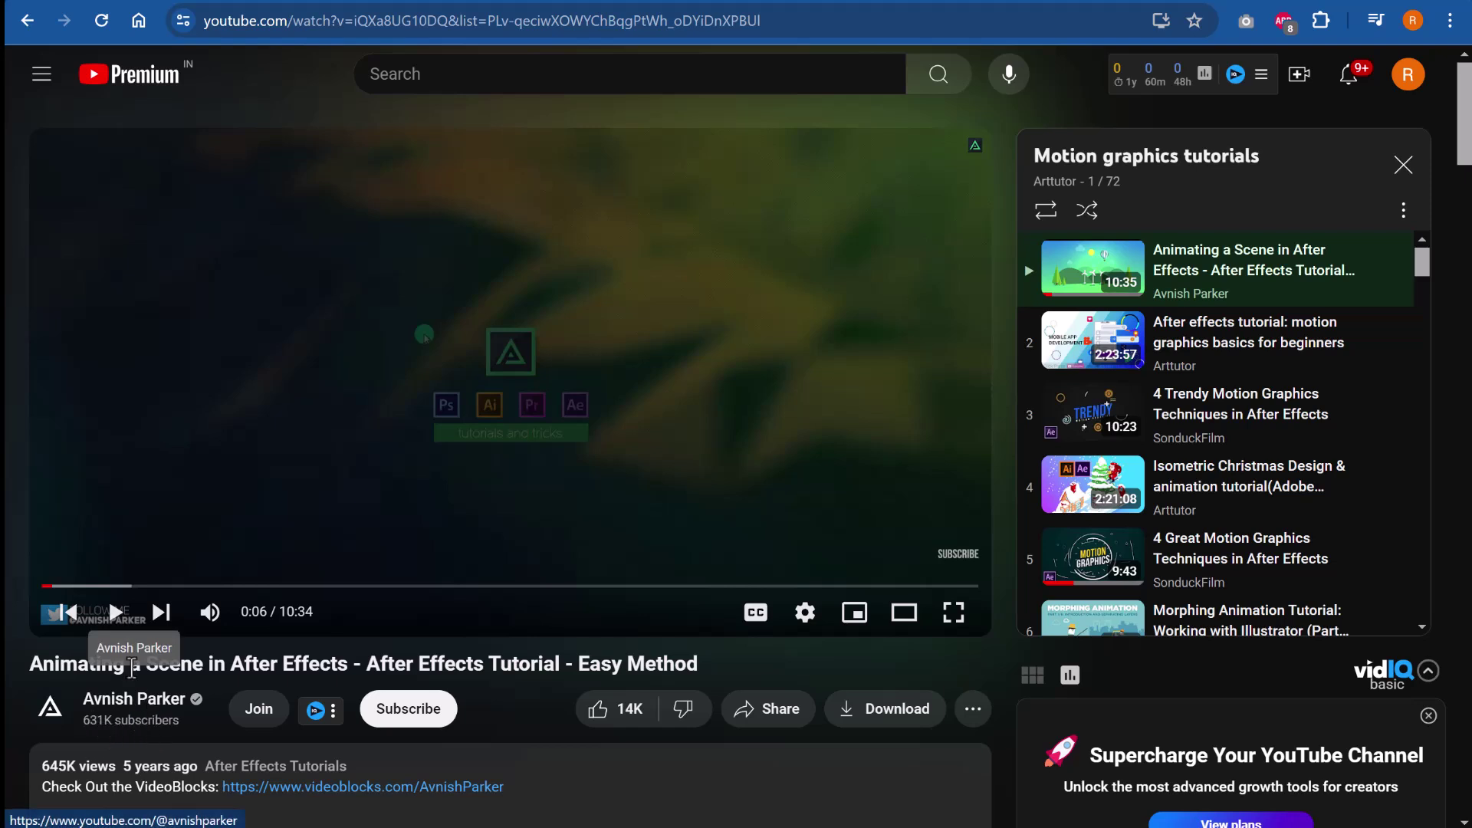
pyautogui.click(115, 613)
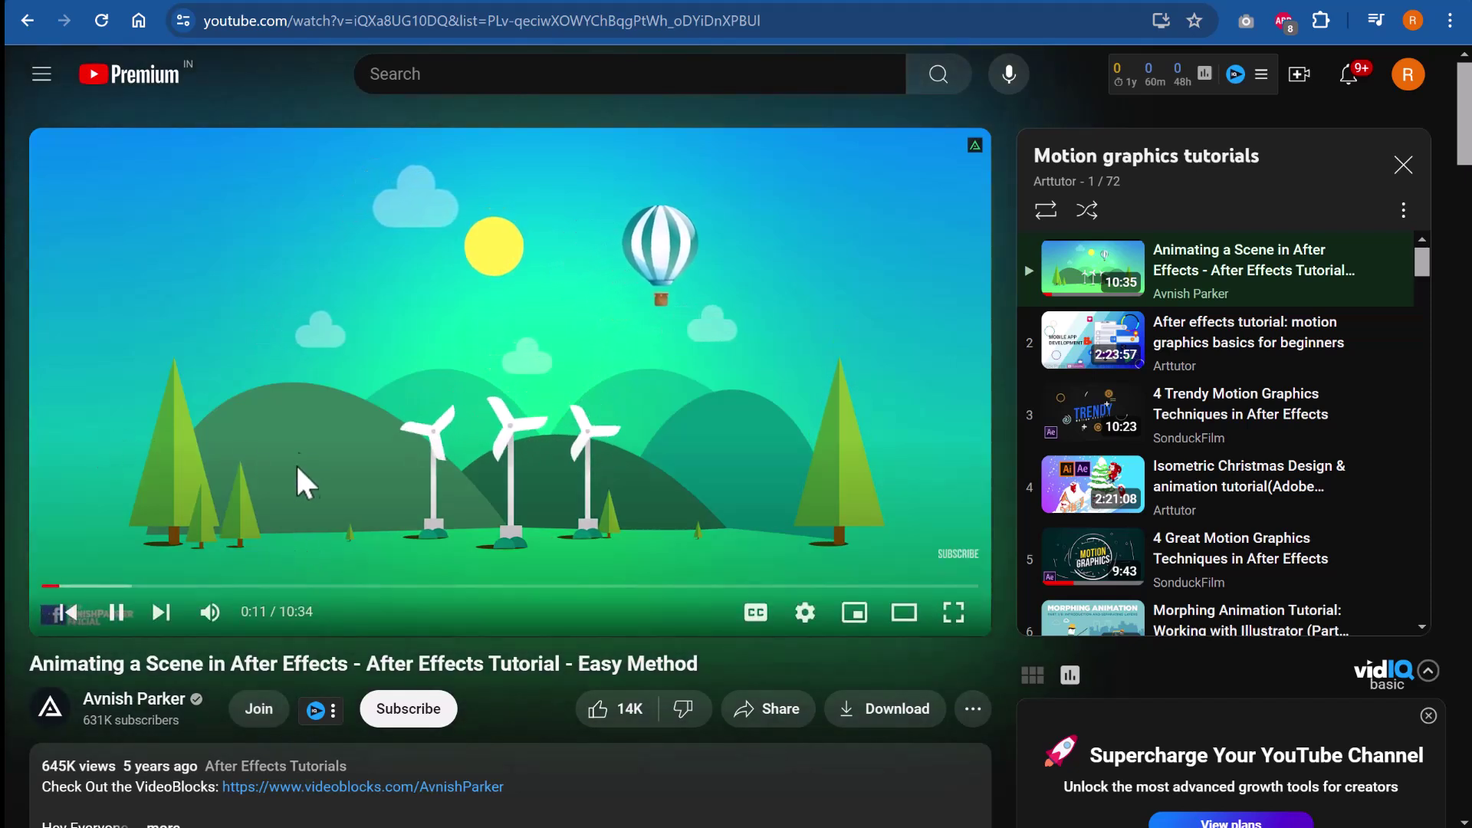
pyautogui.click(116, 612)
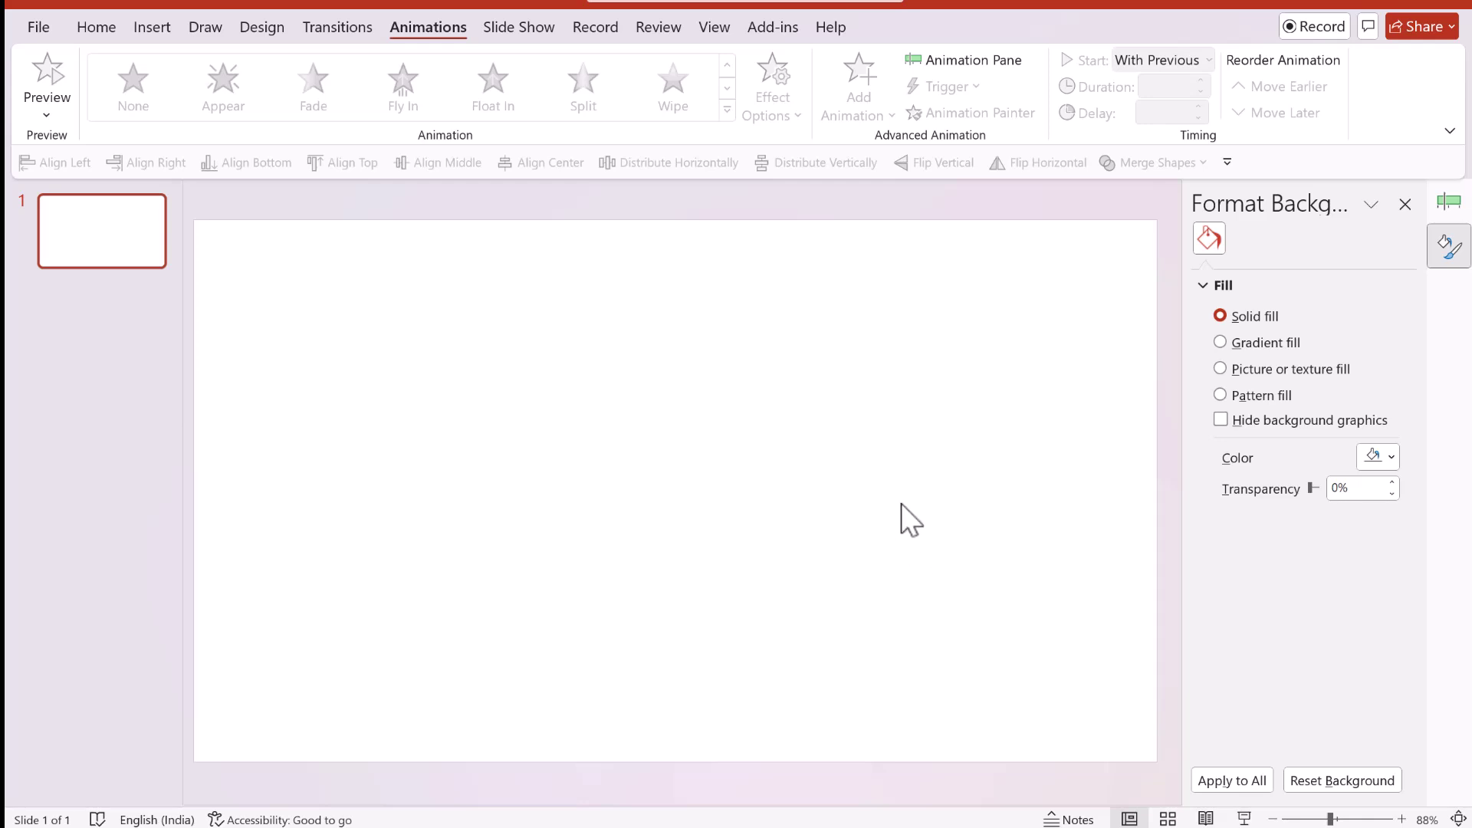
# Format the slide background with a gradient fill using the green linear preset that darkens towards the bottom.
pyautogui.rightClick(956, 428)
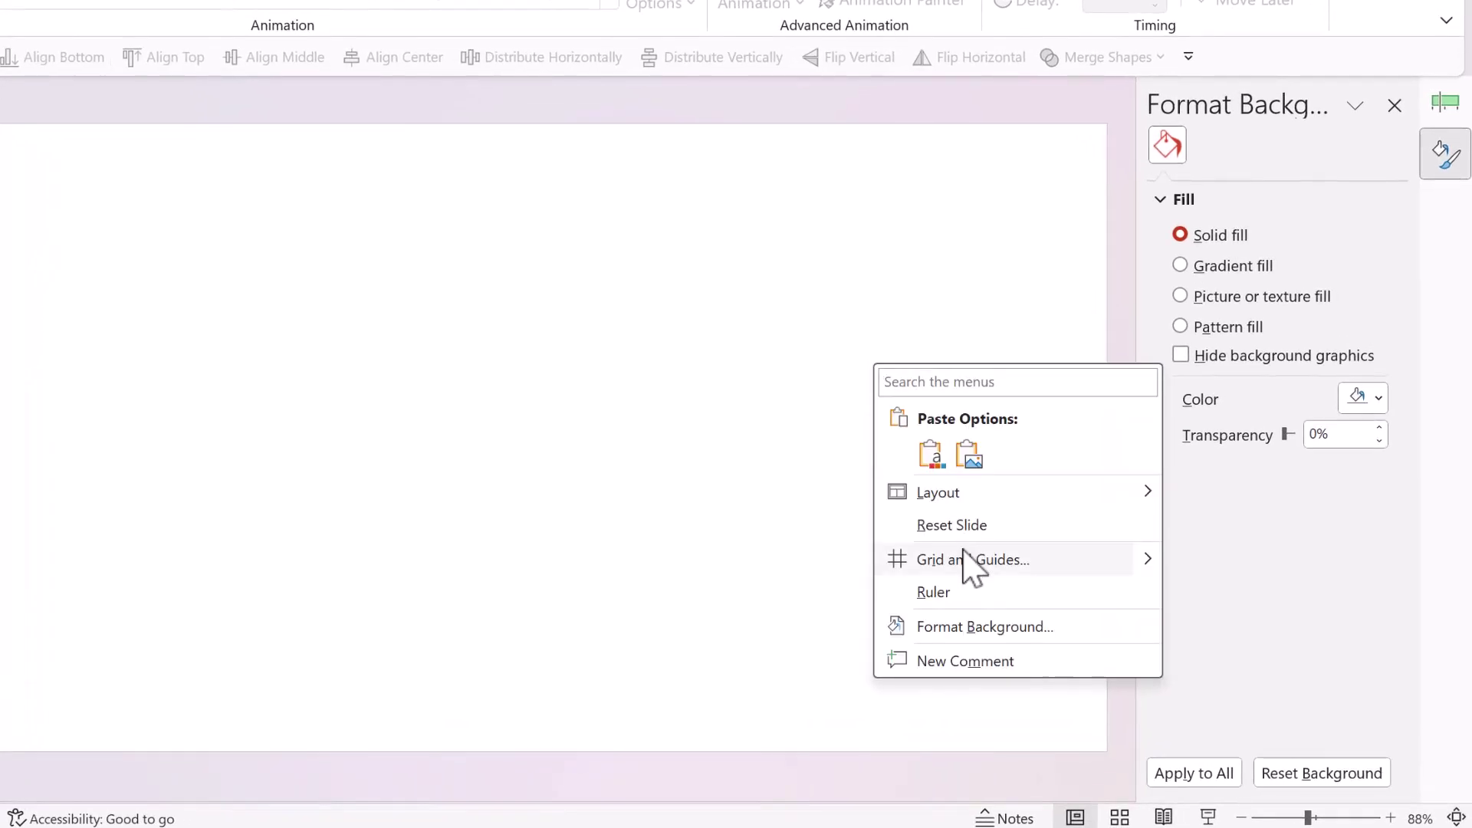
pyautogui.click(969, 628)
pyautogui.click(1233, 269)
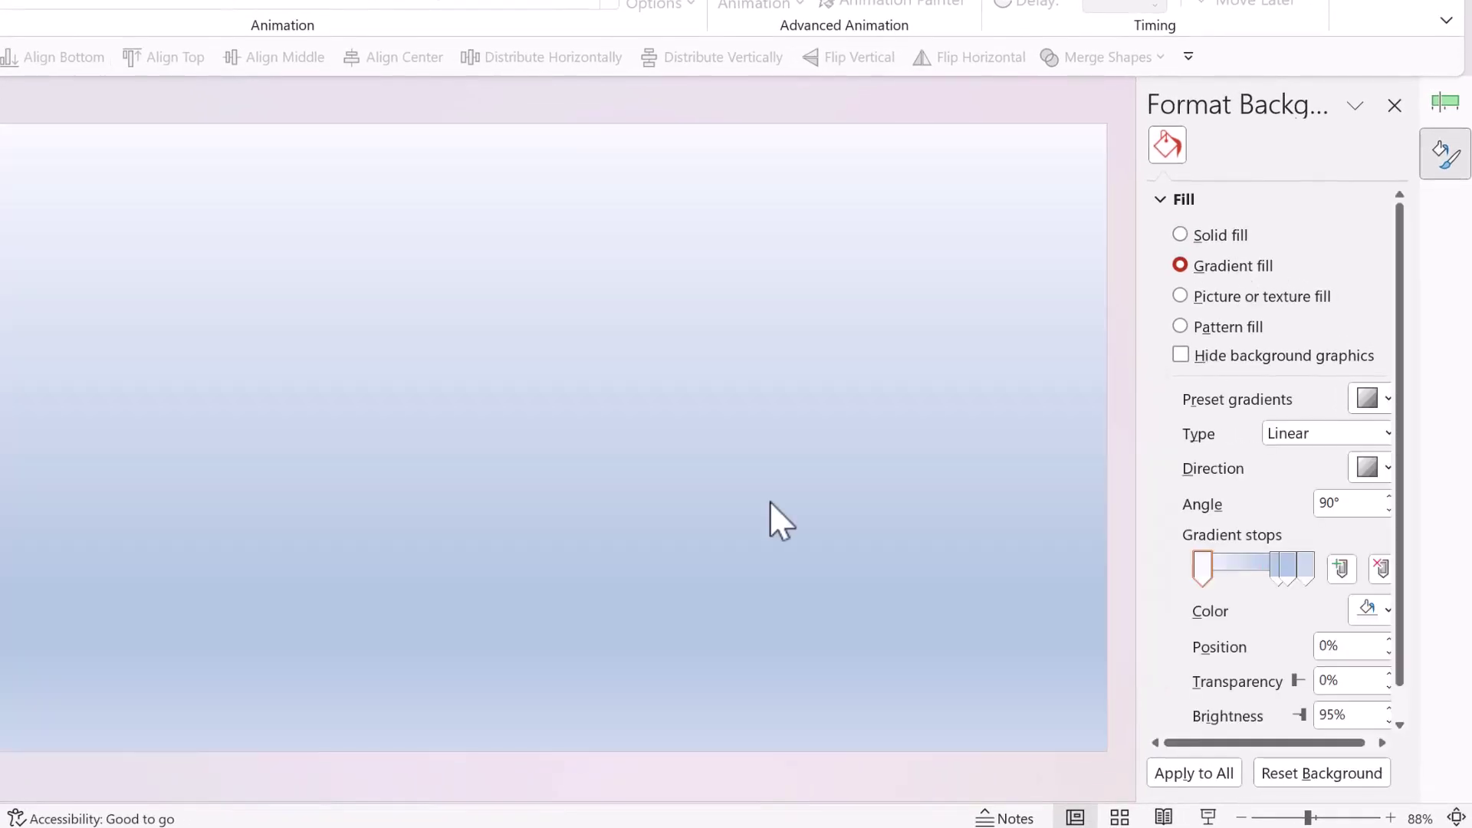
pyautogui.click(1369, 398)
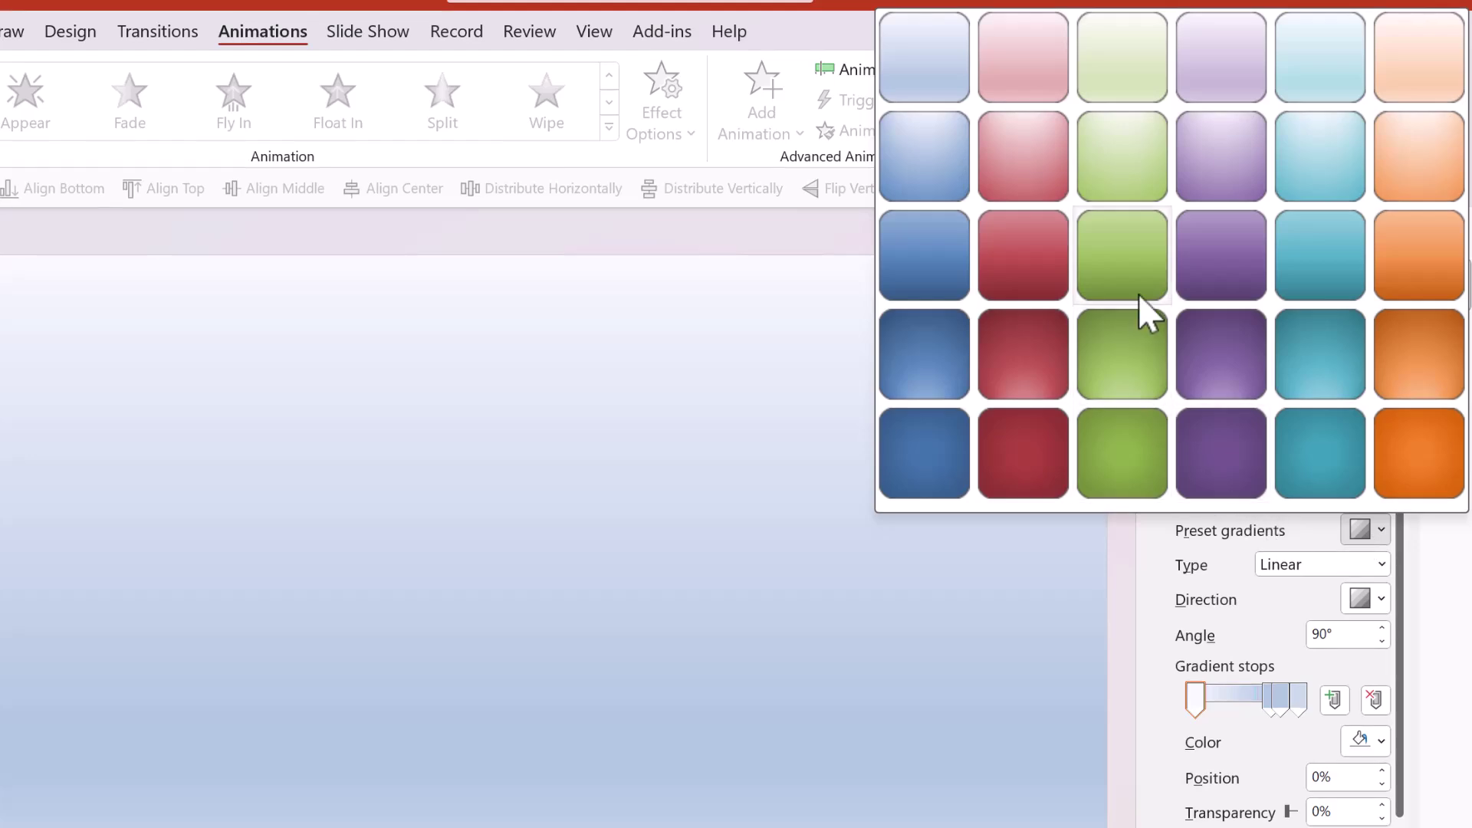
pyautogui.click(1138, 293)
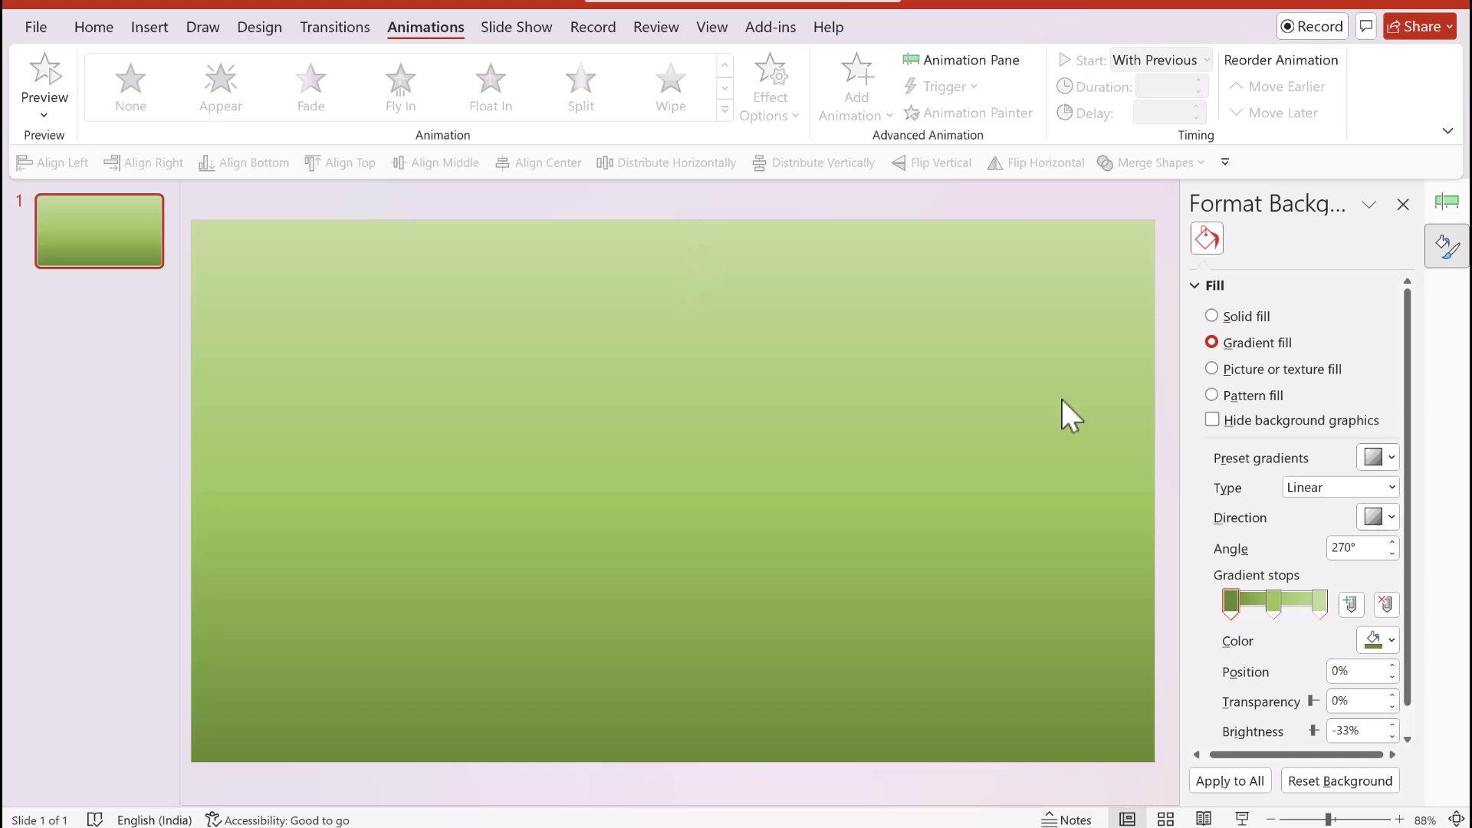
# Change the background gradient's stop at 100% position to light blue.
pyautogui.click(1320, 604)
pyautogui.click(1390, 642)
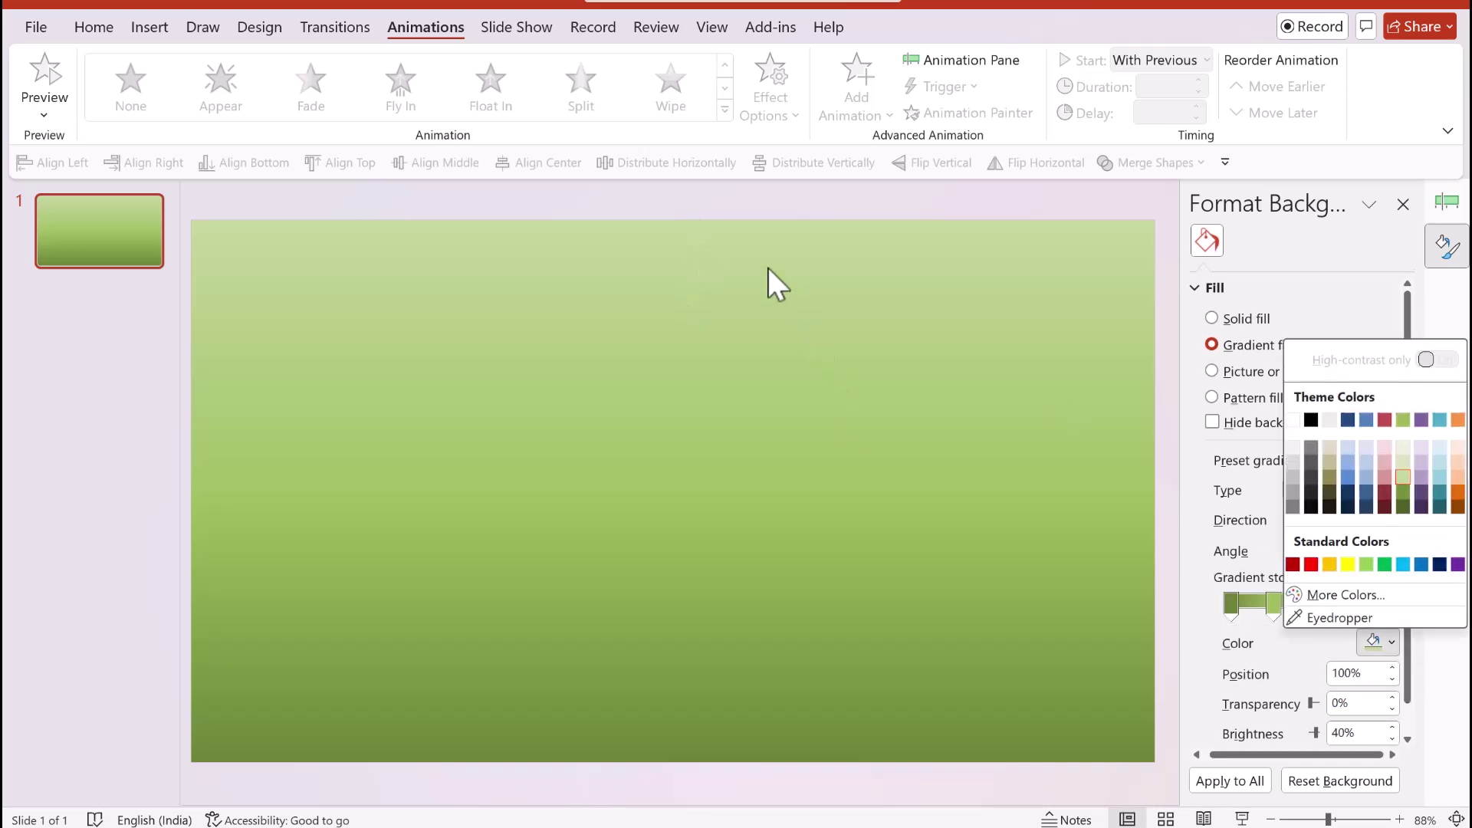
pyautogui.click(1350, 463)
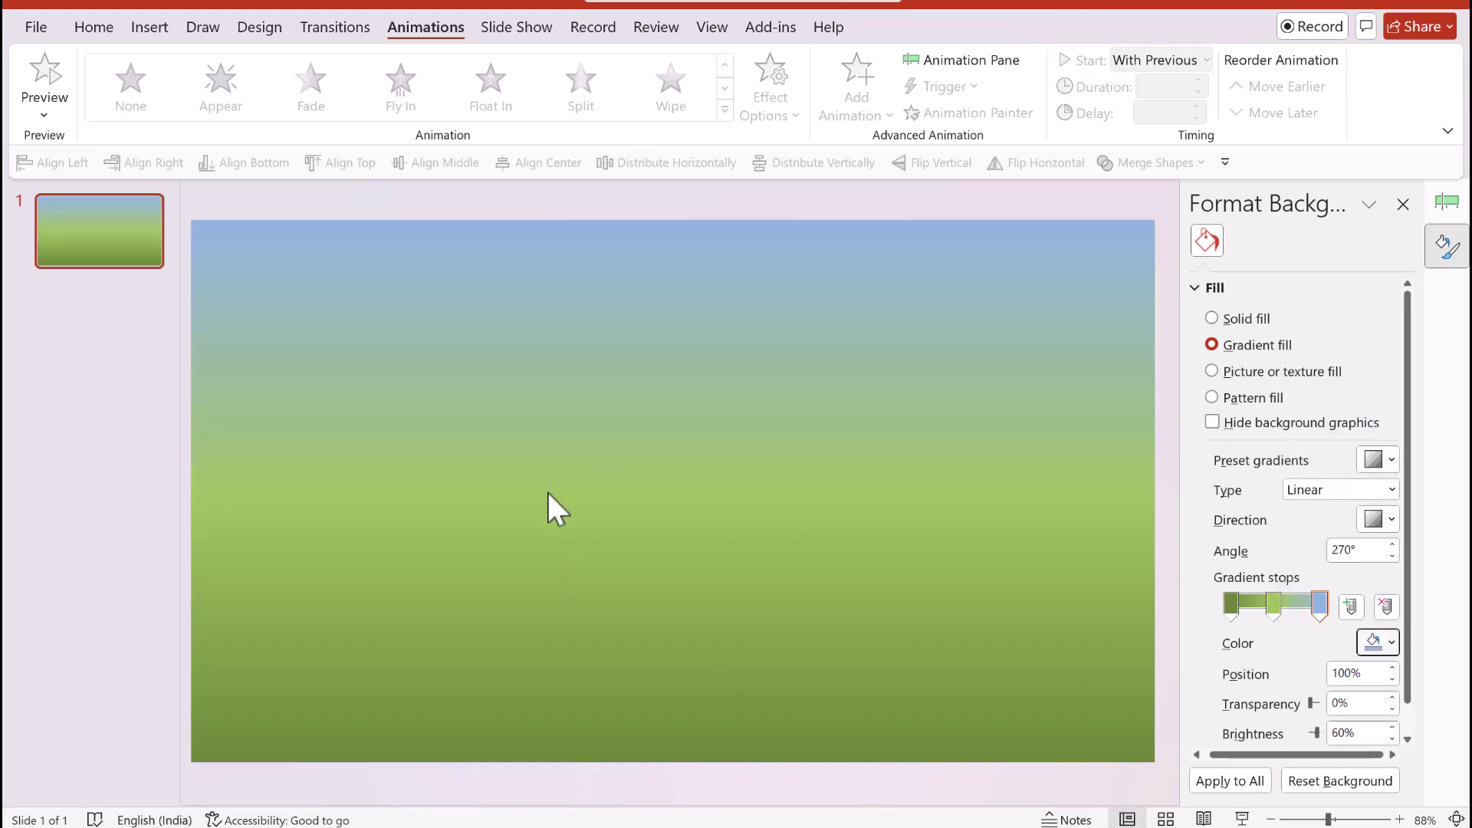
# Change the background gradient's middle stop to the standard golden orange and set its transparency to 58%.
pyautogui.click(1275, 607)
pyautogui.click(1391, 643)
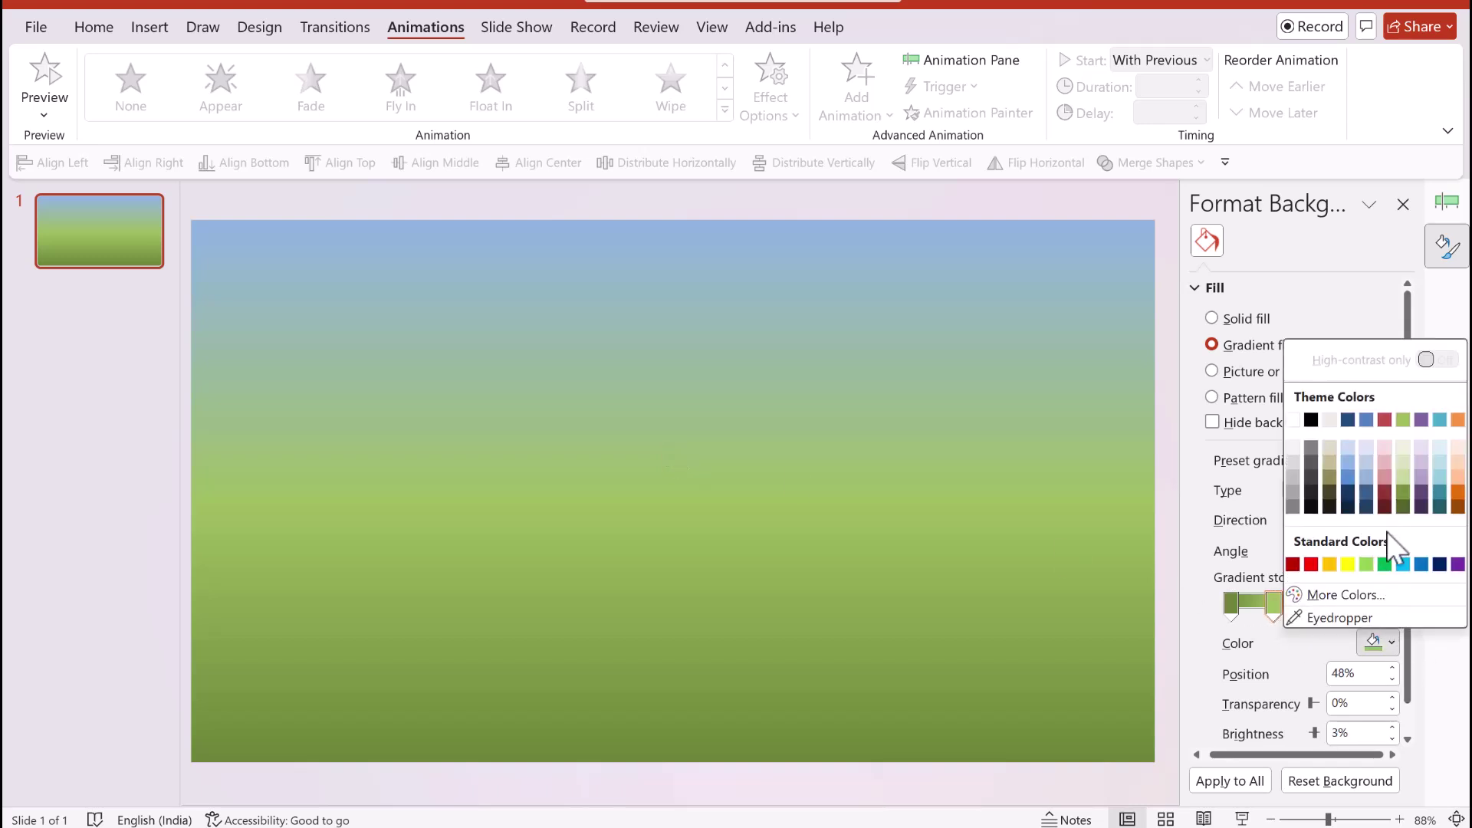
pyautogui.click(1331, 566)
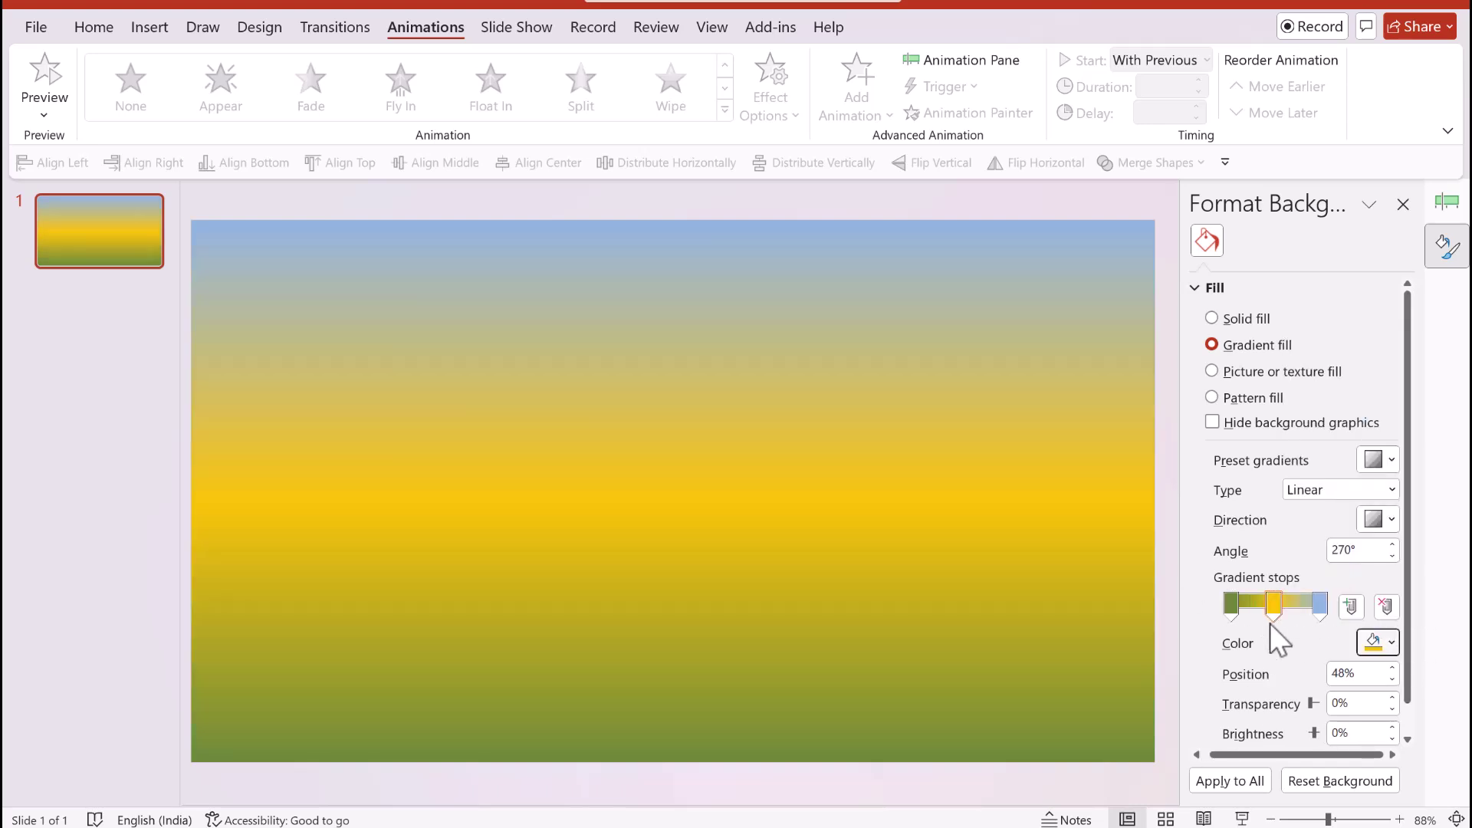
pyautogui.click(1273, 606)
pyautogui.moveTo(1311, 706); pyautogui.dragTo(1313, 705)
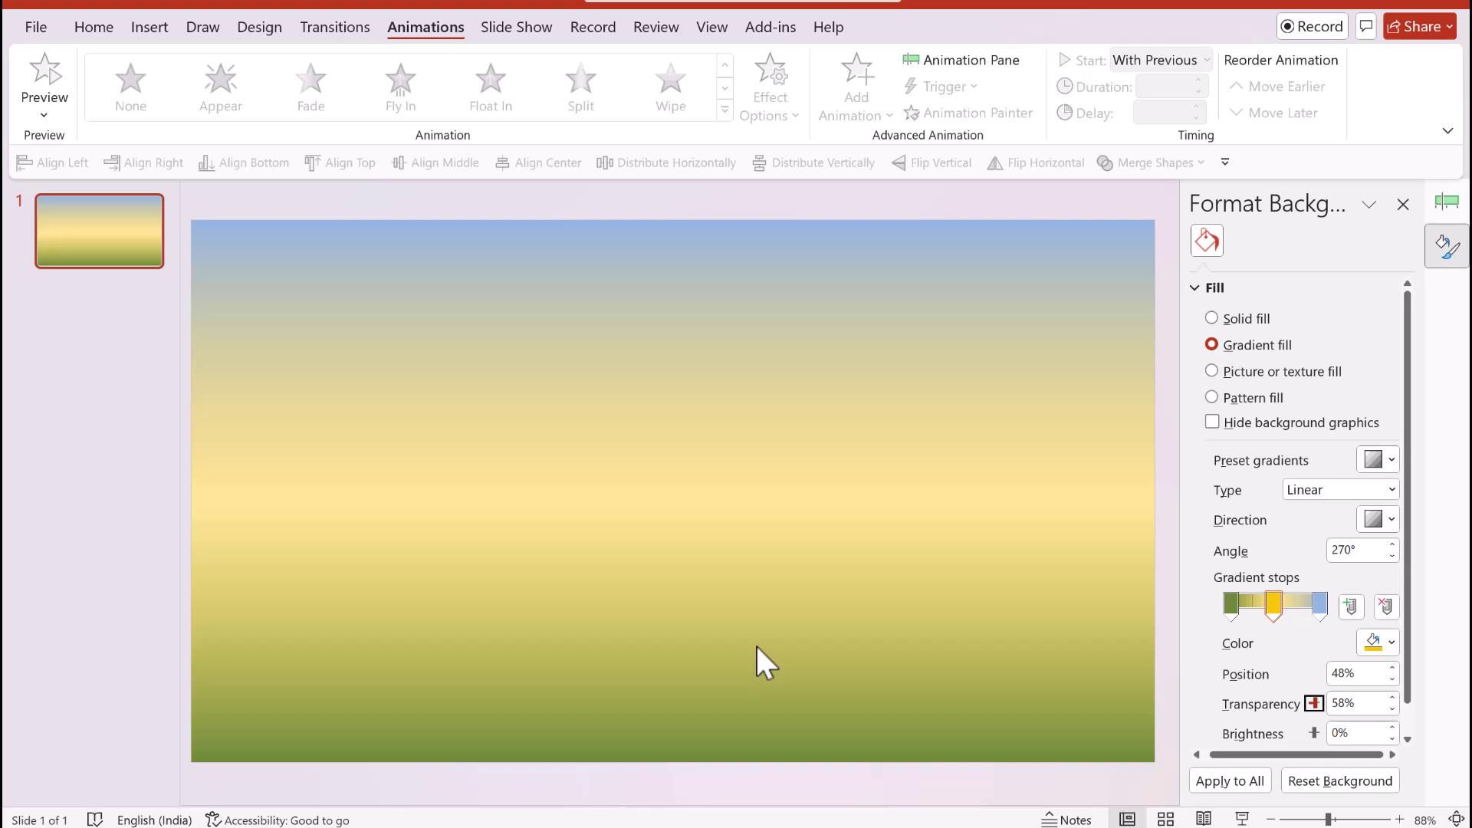
# Add a new blank slide after the gradient slide.
pyautogui.rightClick(111, 316)
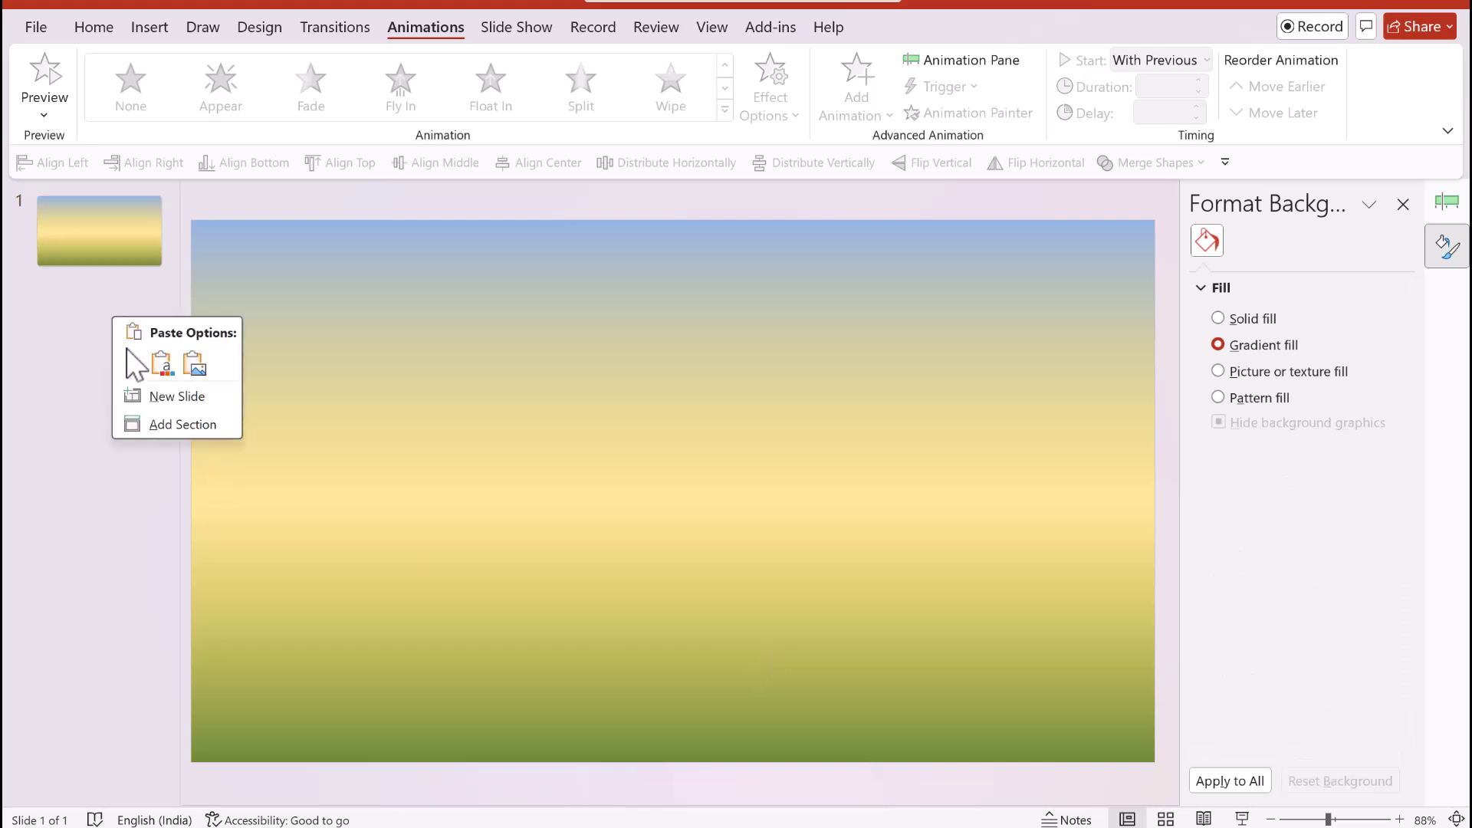
pyautogui.click(173, 399)
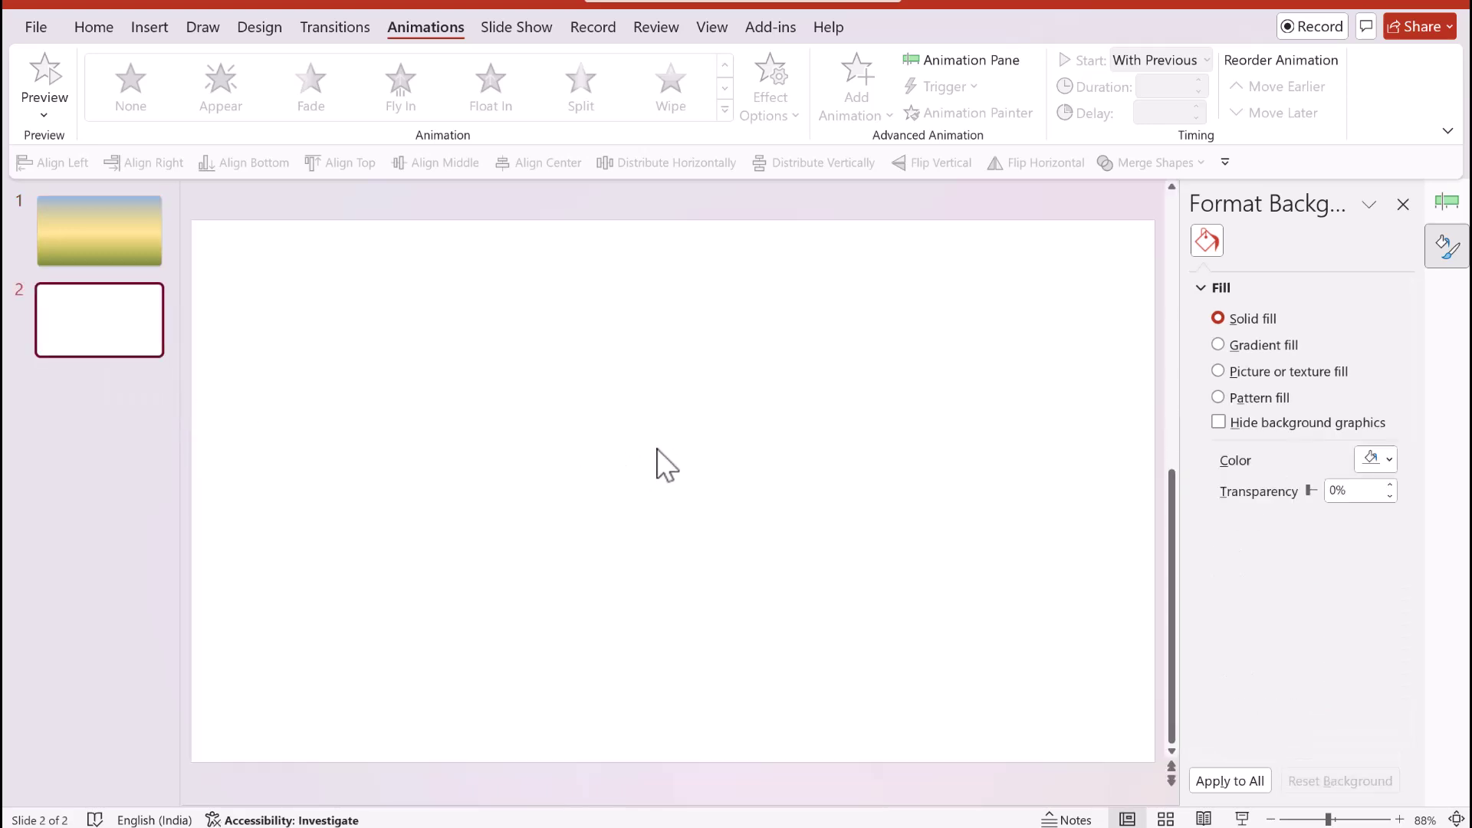
pyautogui.click(814, 801)
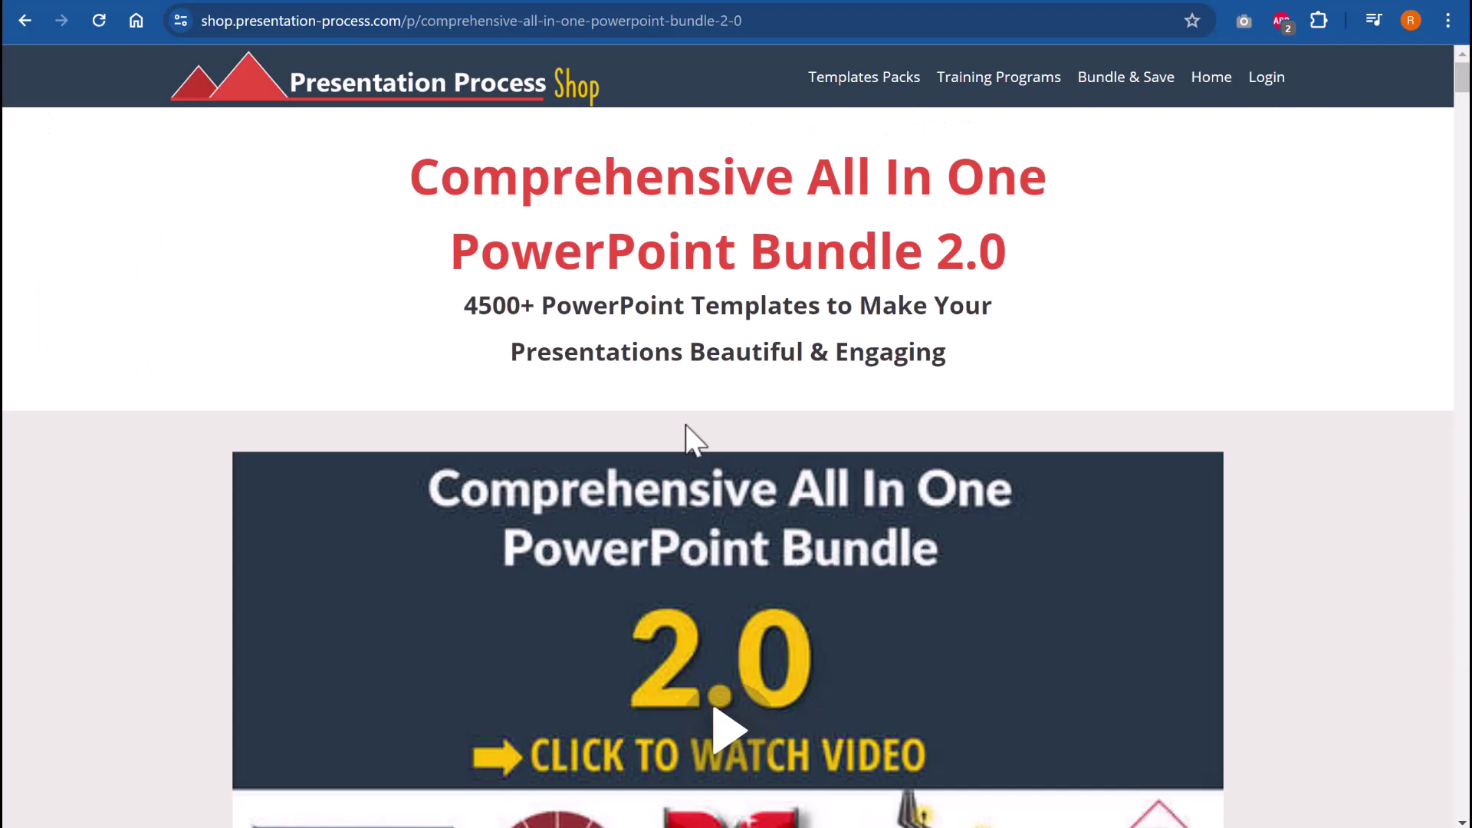
pyautogui.hotkey('ctrl', 'Tab')
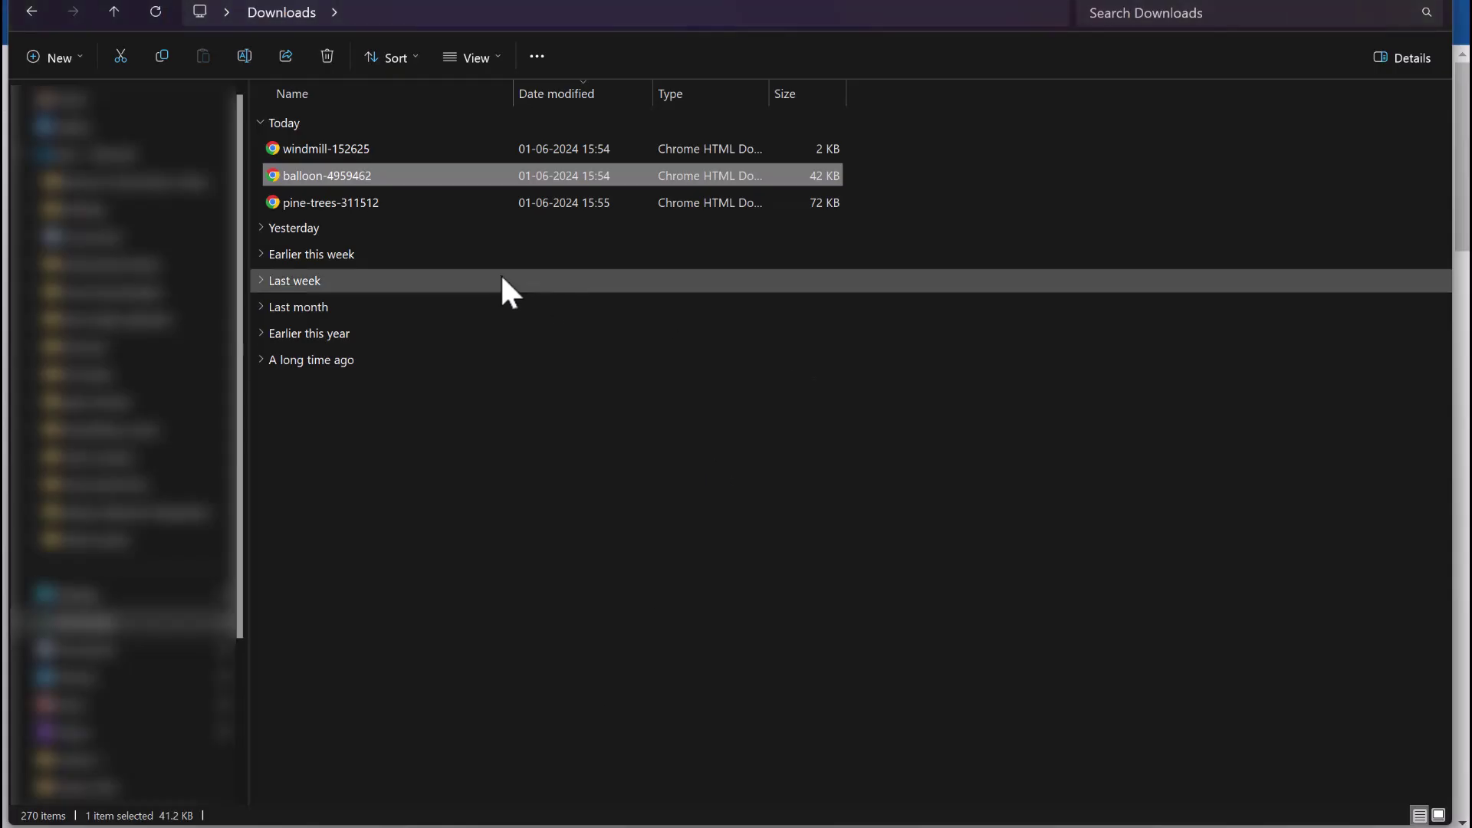
# Copy the windmill-152625 file from Downloads onto slide 2 and scale the graphic down to about 5.1 cm high by 3.09 cm wide.
pyautogui.click(365, 146)
pyautogui.rightClick(365, 145)
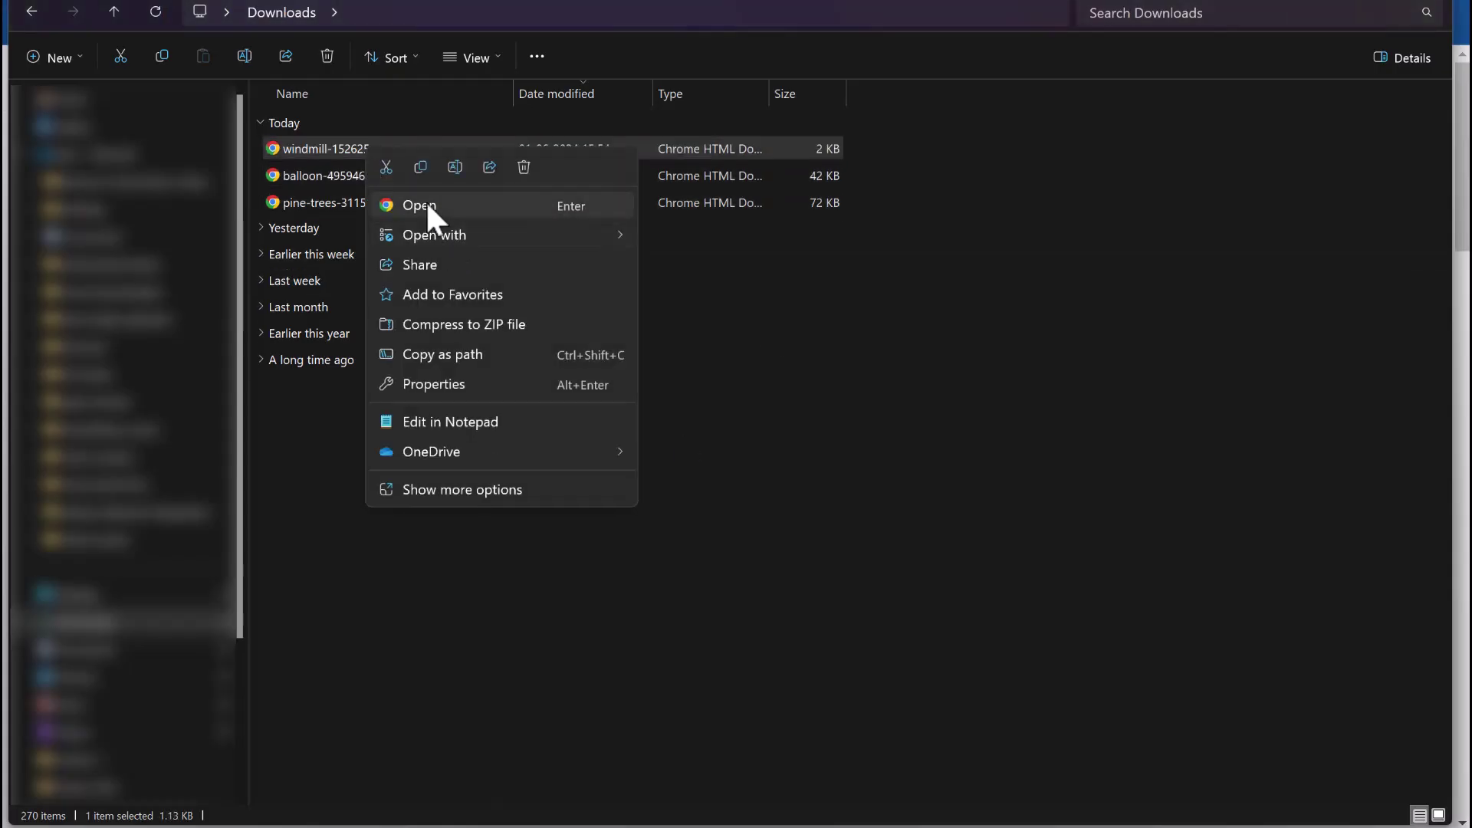
pyautogui.click(419, 166)
pyautogui.click(859, 761)
pyautogui.rightClick(650, 472)
pyautogui.click(694, 546)
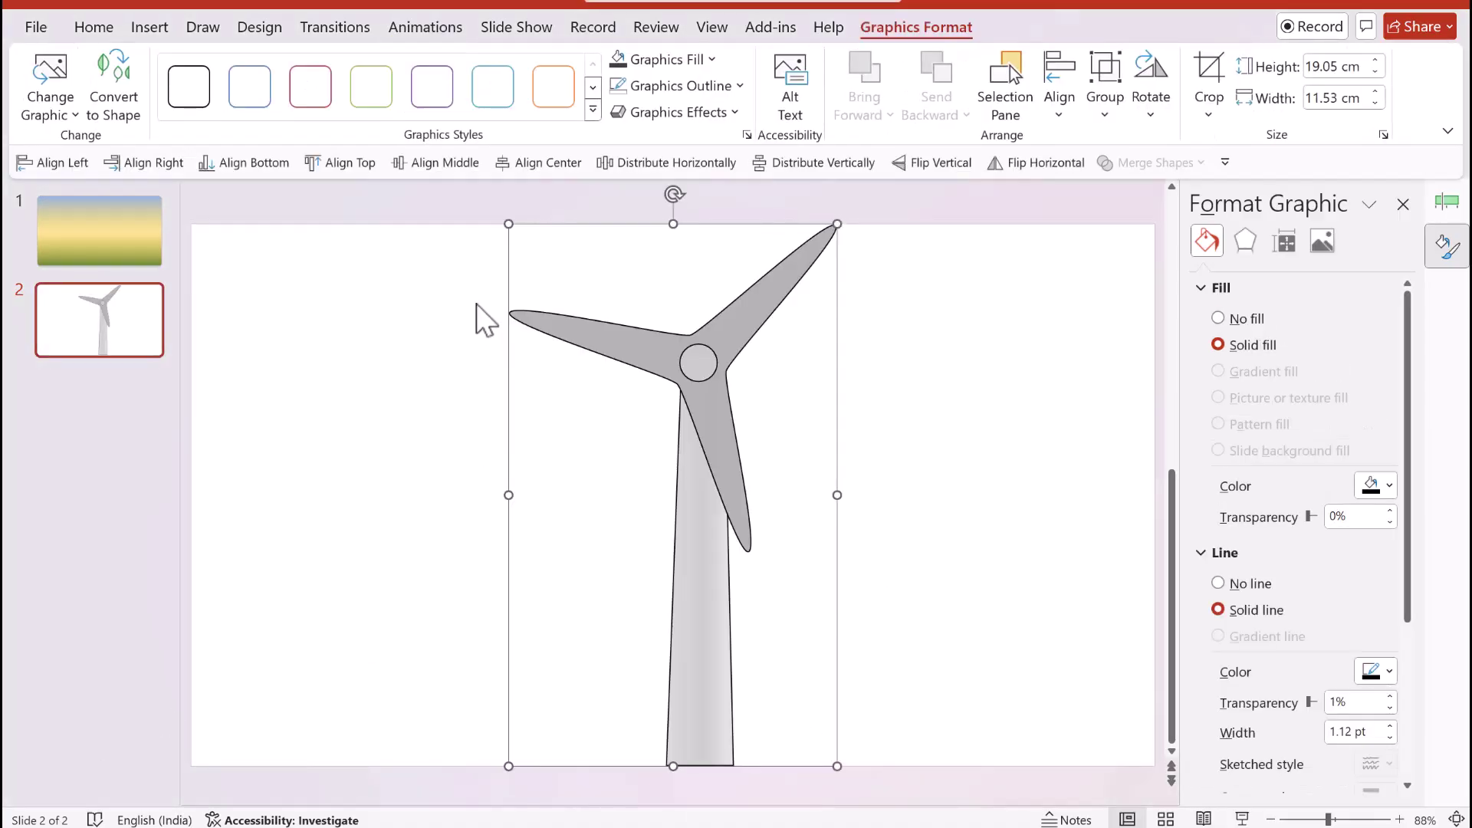
pyautogui.moveTo(838, 225); pyautogui.dragTo(494, 562)
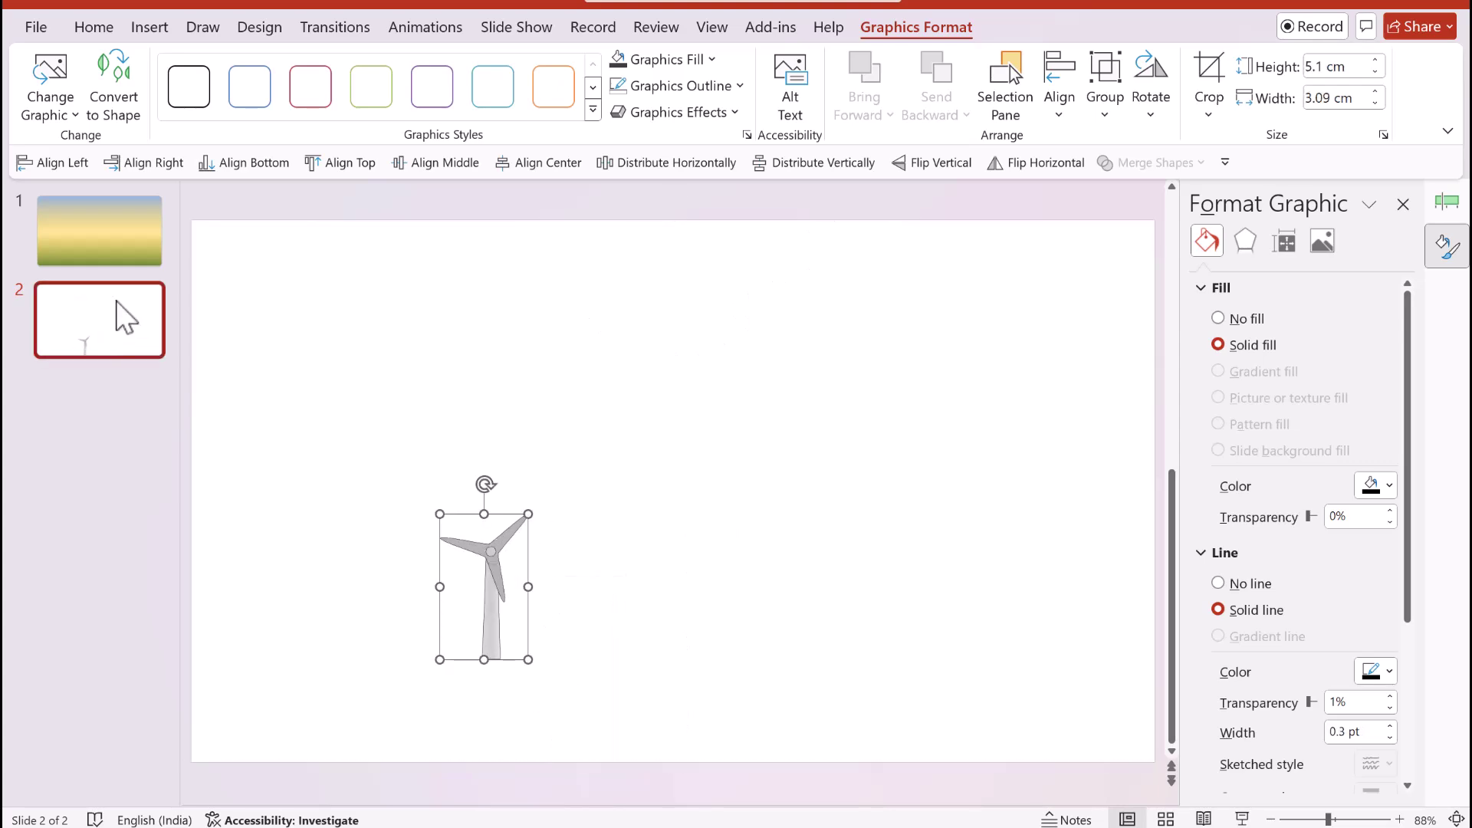
# Convert the windmill graphic to shapes and ungroup it into separate parts.
pyautogui.rightClick(506, 590)
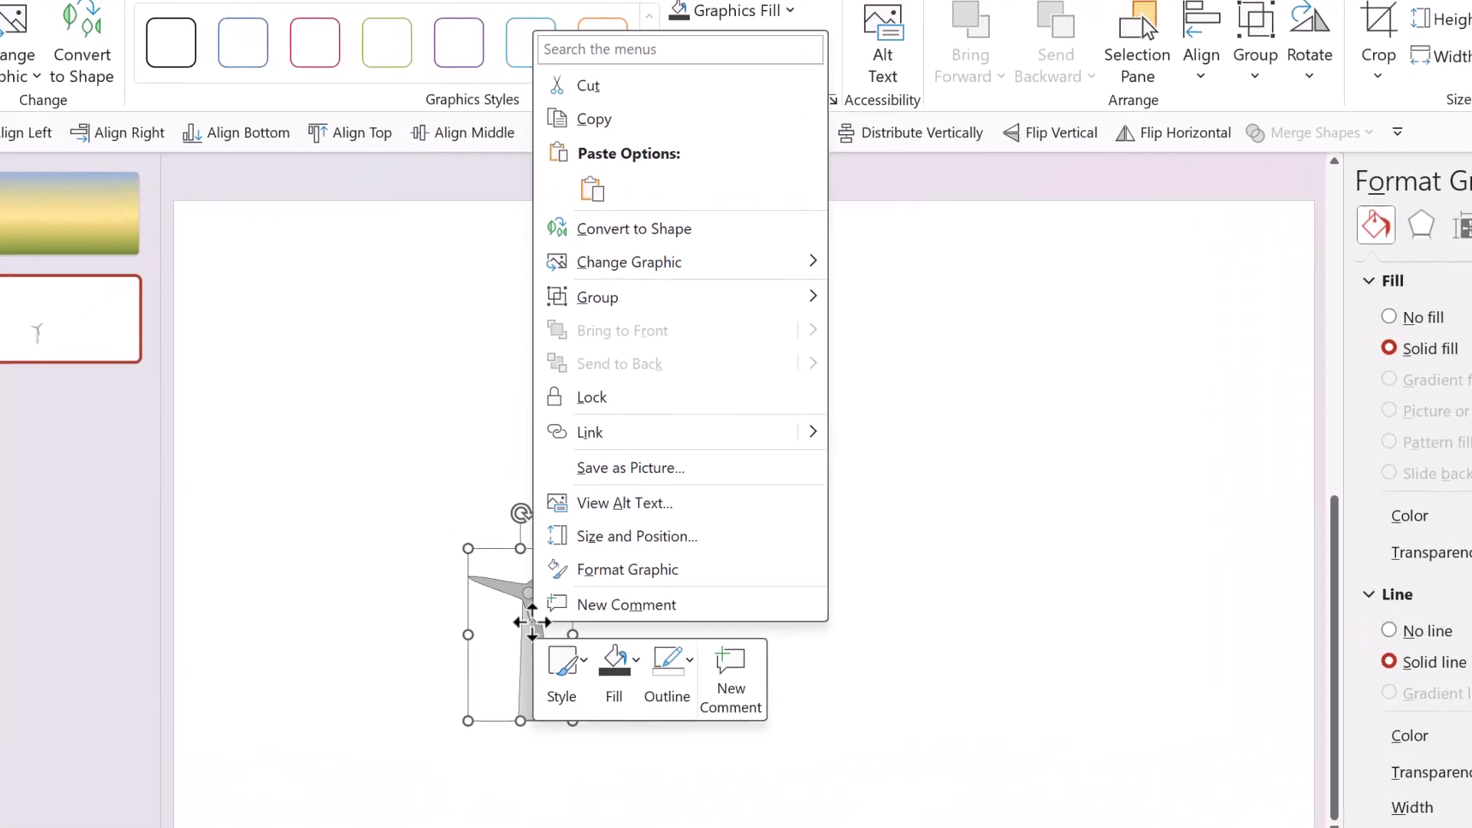
pyautogui.press('Escape')
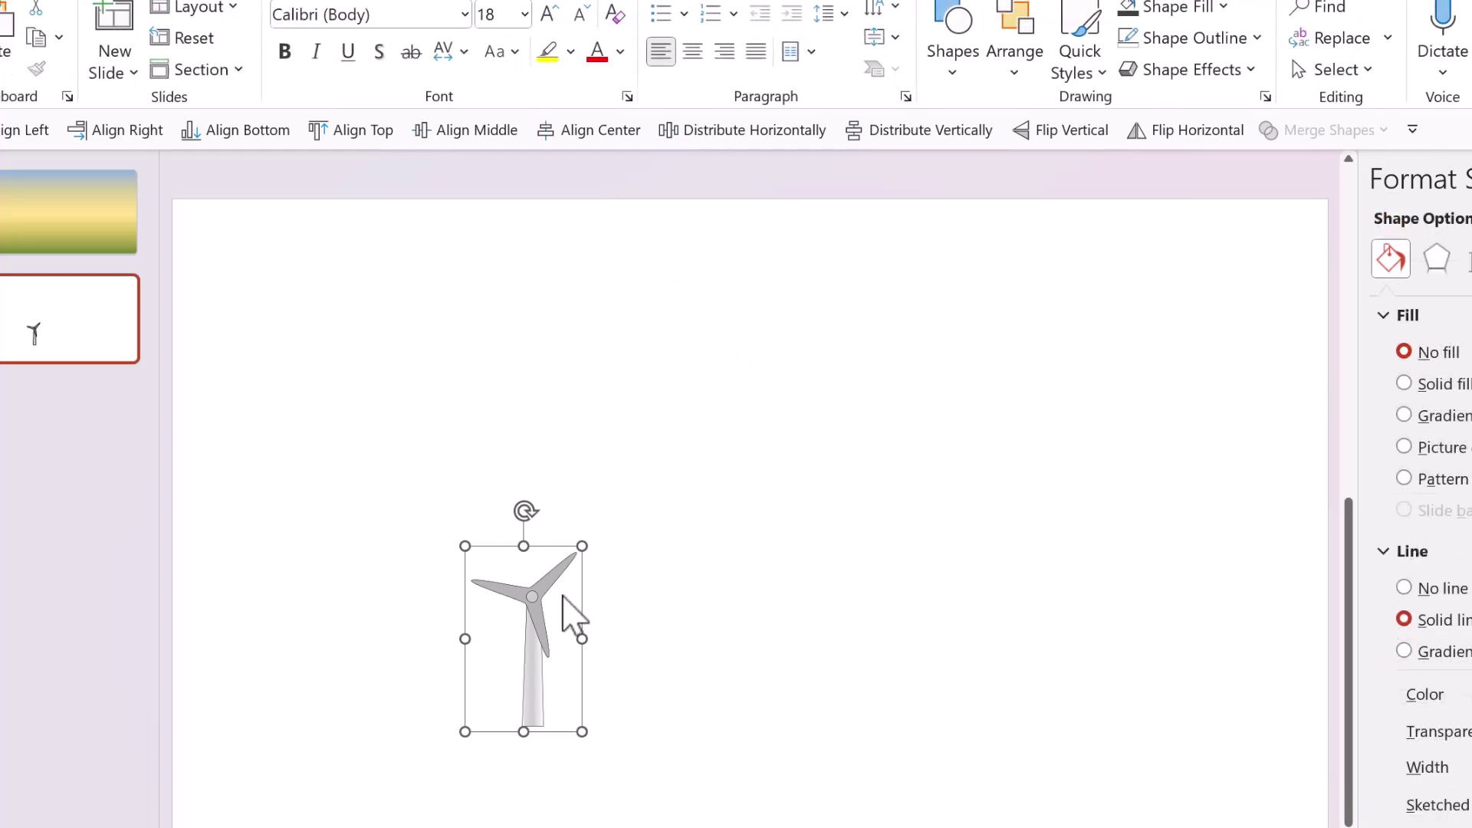
pyautogui.rightClick(544, 574)
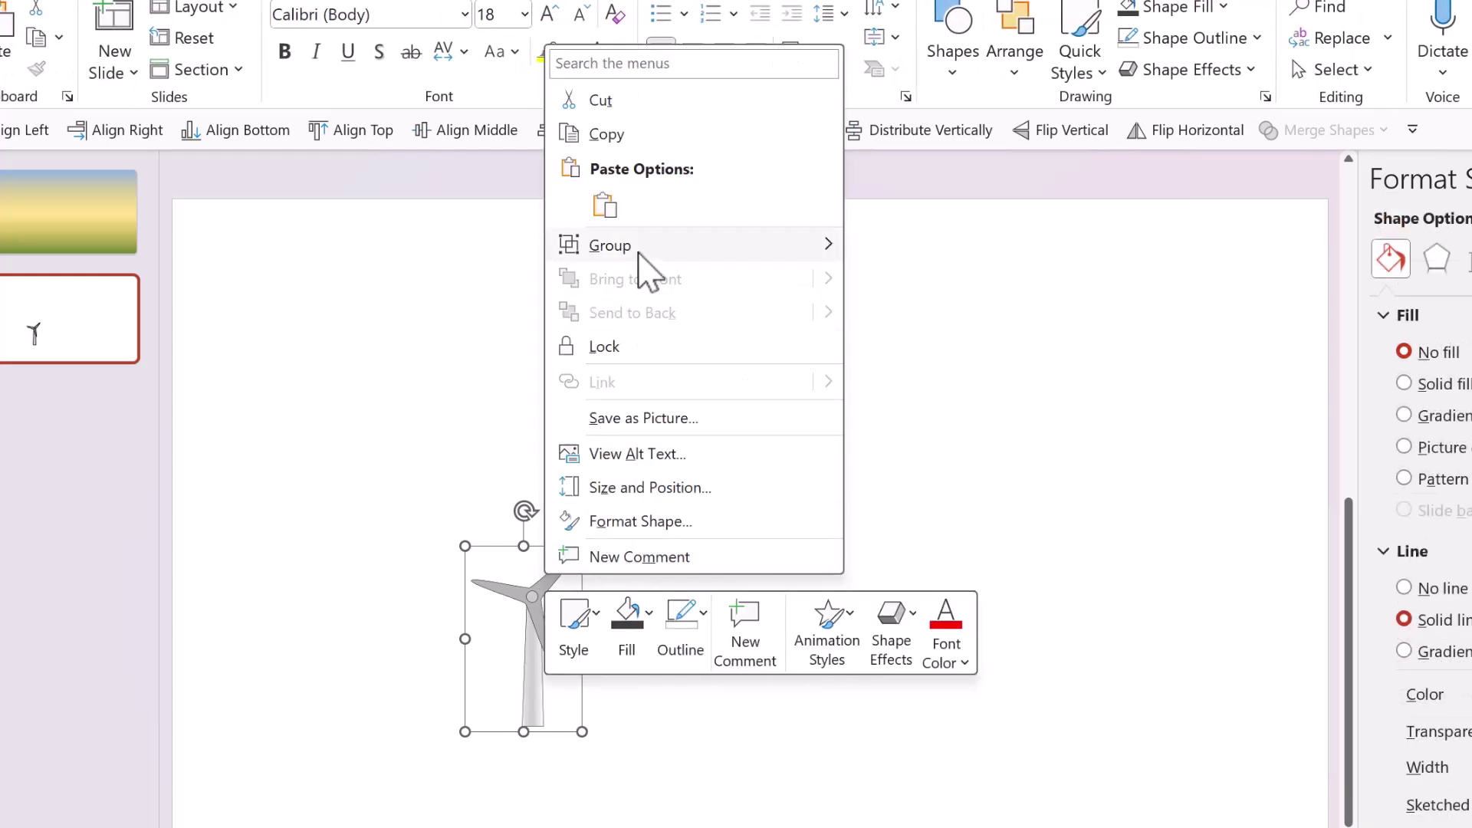
pyautogui.moveTo(641, 249)
pyautogui.click(913, 316)
pyautogui.click(897, 499)
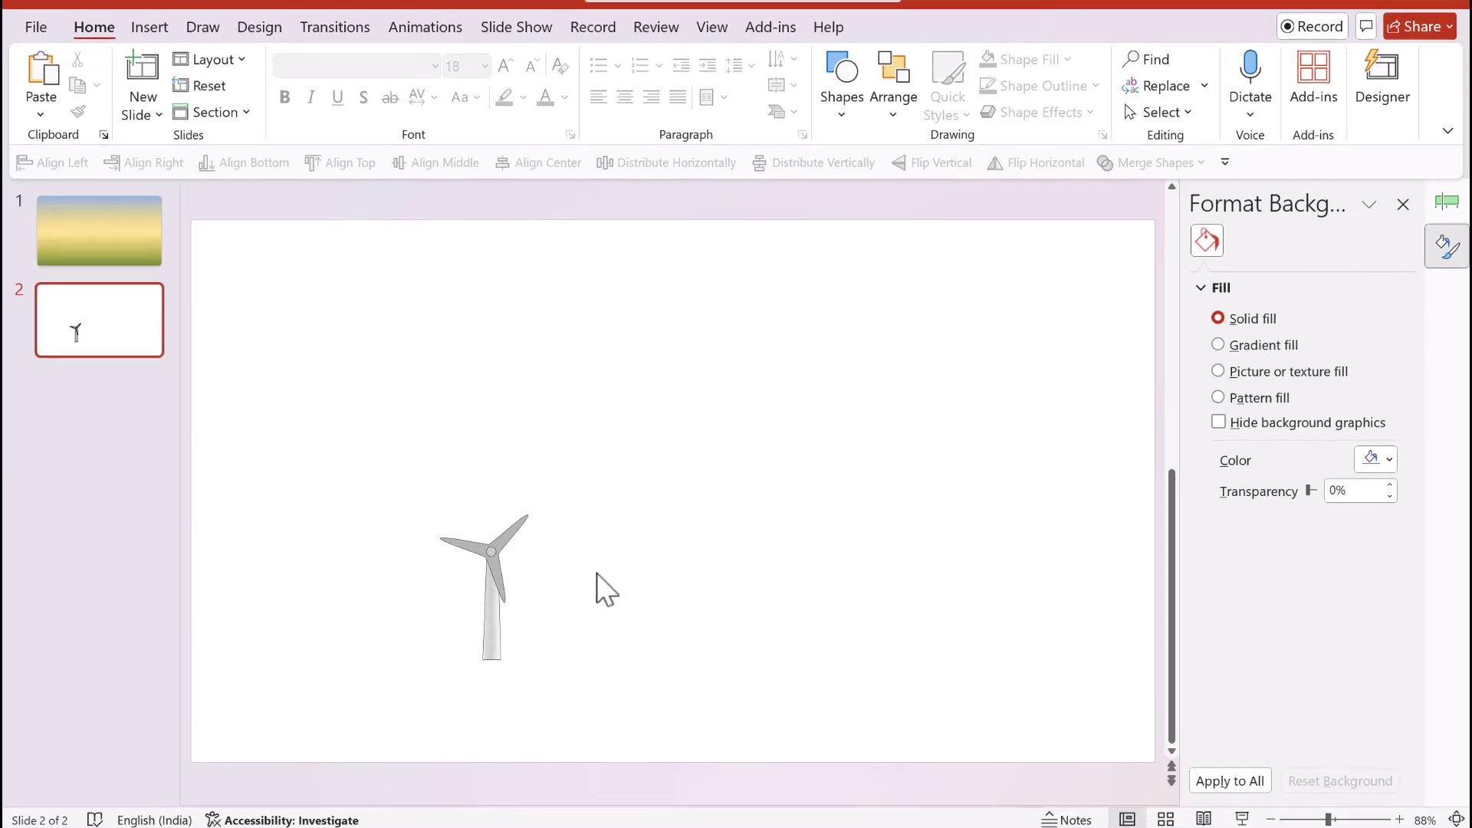
# Fill the windmill's tower with white.
pyautogui.click(496, 638)
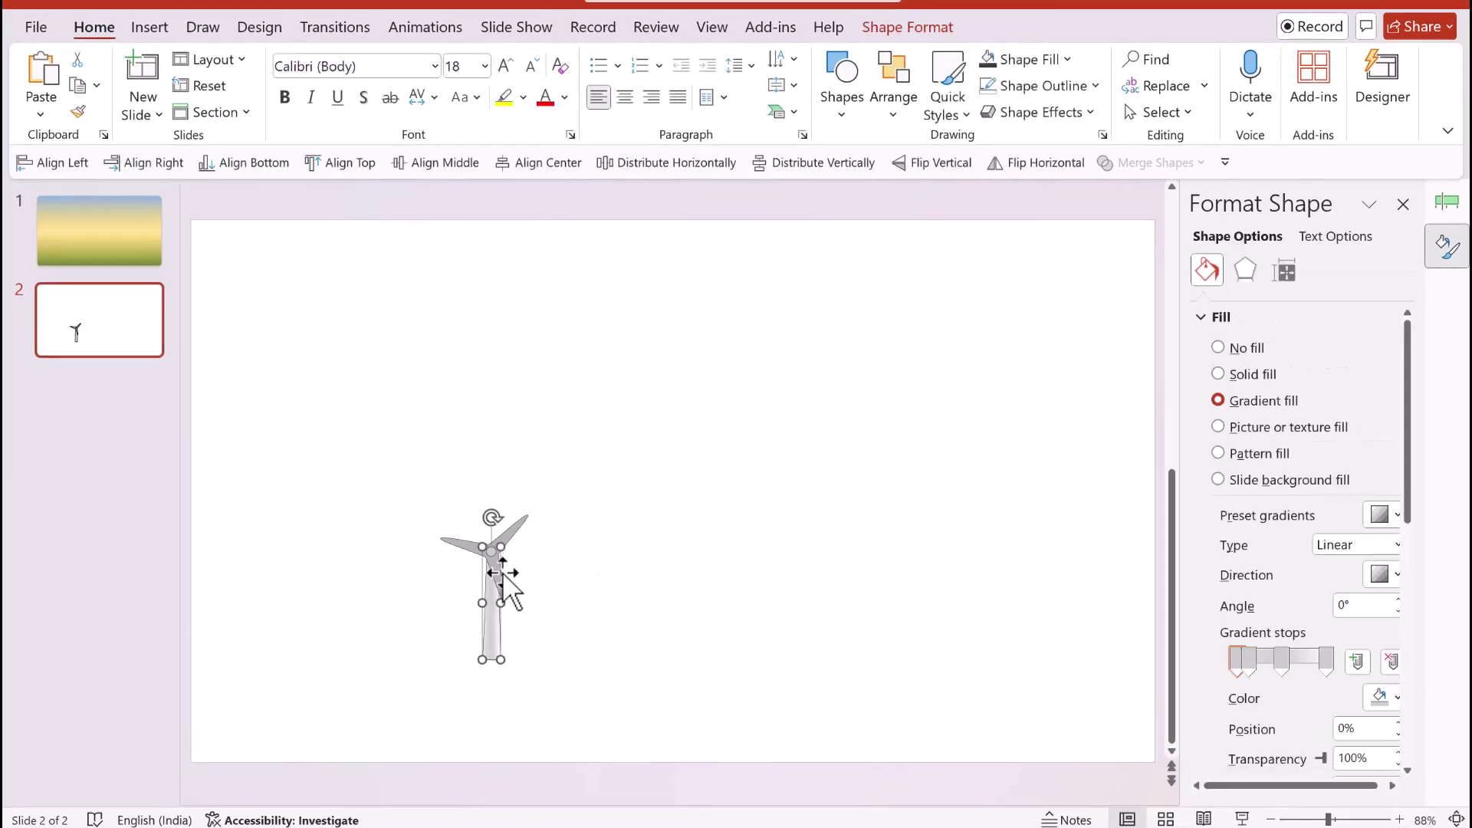
pyautogui.click(1031, 60)
pyautogui.click(996, 152)
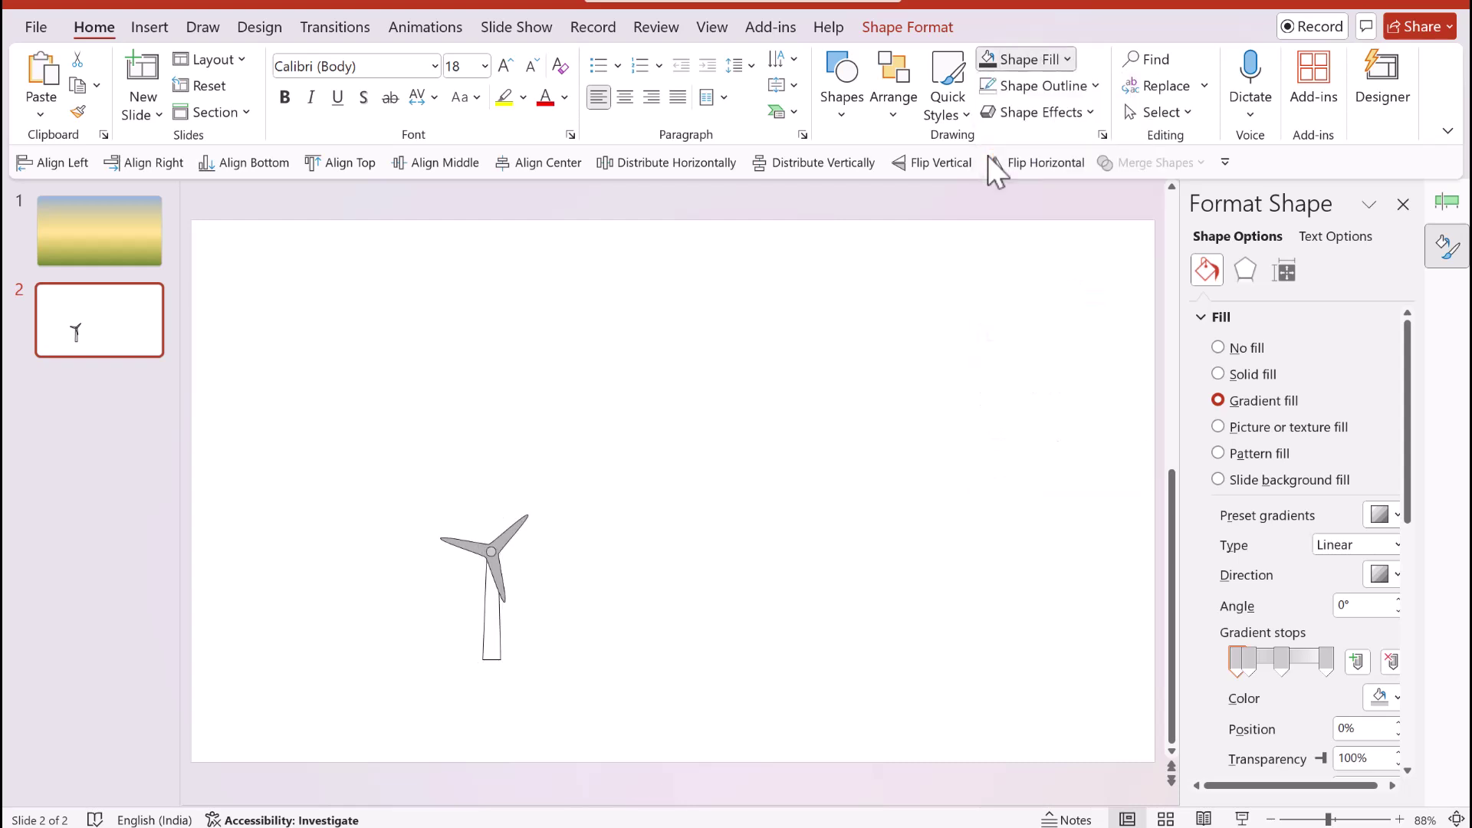
# Fill the windmill's blades with dark grey and group them with the hub circle.
pyautogui.click(516, 530)
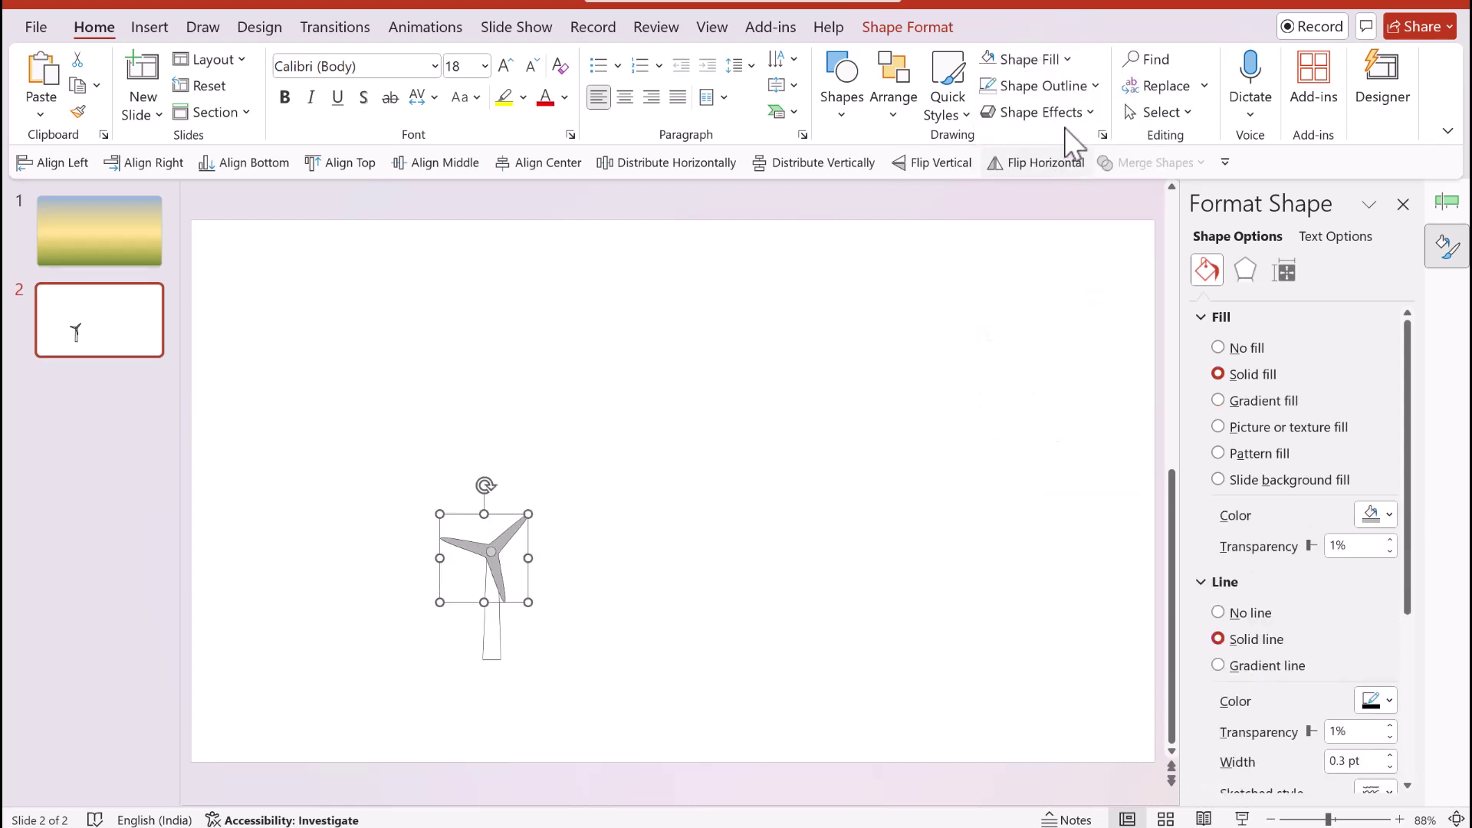
pyautogui.click(1044, 59)
pyautogui.click(1009, 230)
pyautogui.moveTo(609, 653); pyautogui.dragTo(338, 460)
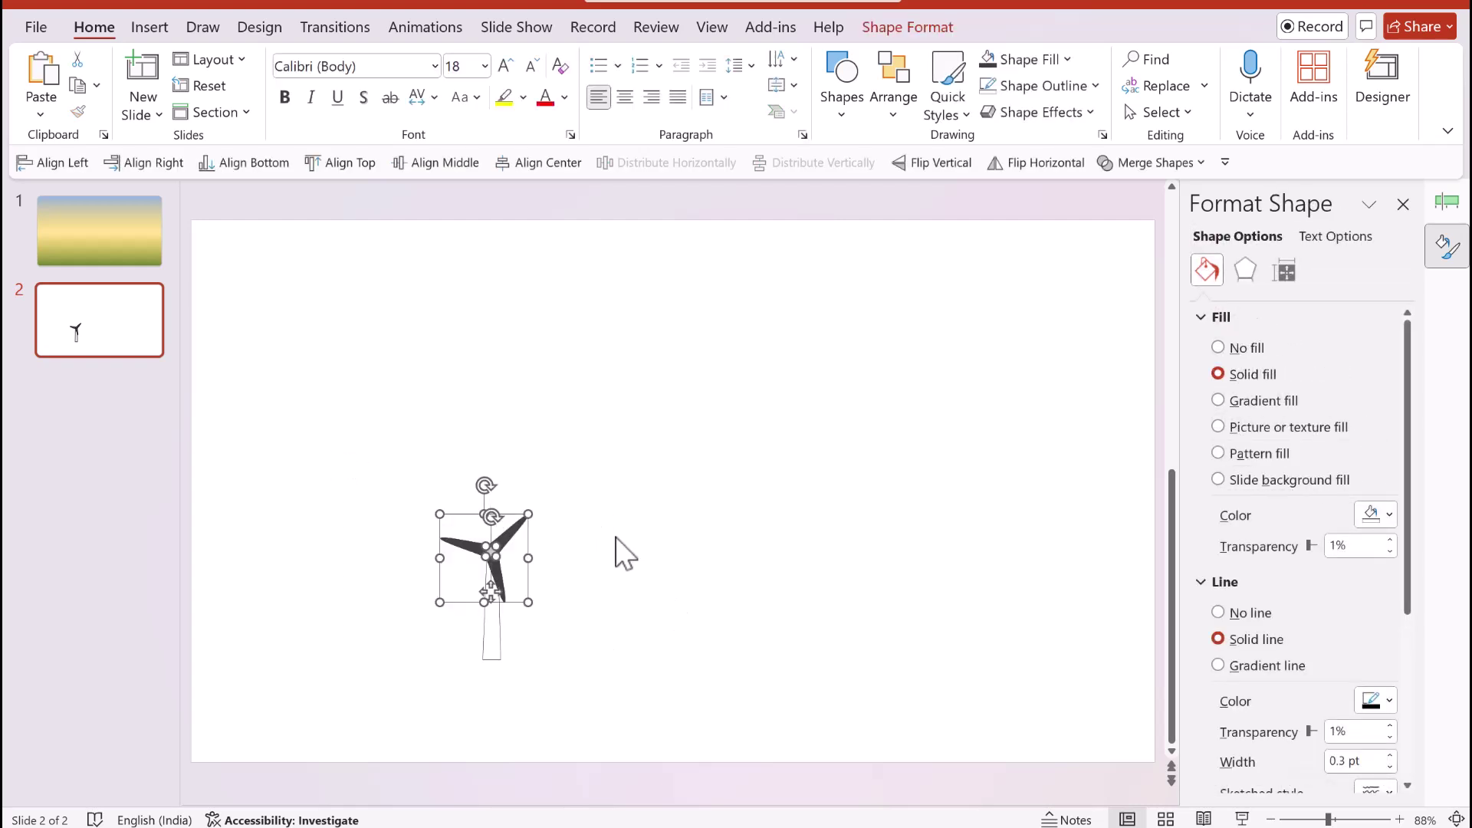
pyautogui.hotkey('ctrl', 'g')
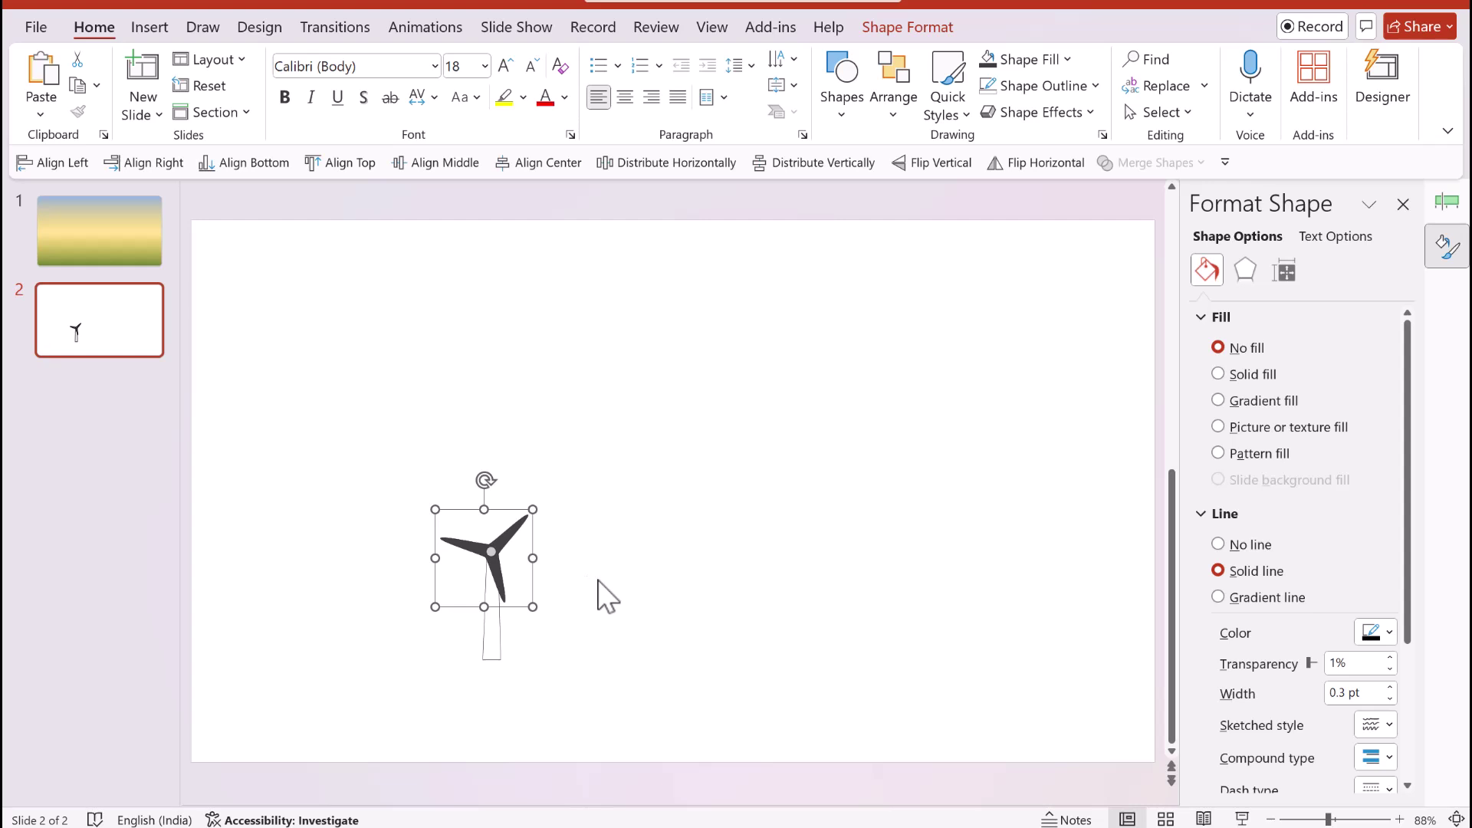
# Draw a flat ellipse about 2.86 cm wide and 0.85 cm high at the base of the windmill's tower.
pyautogui.click(843, 108)
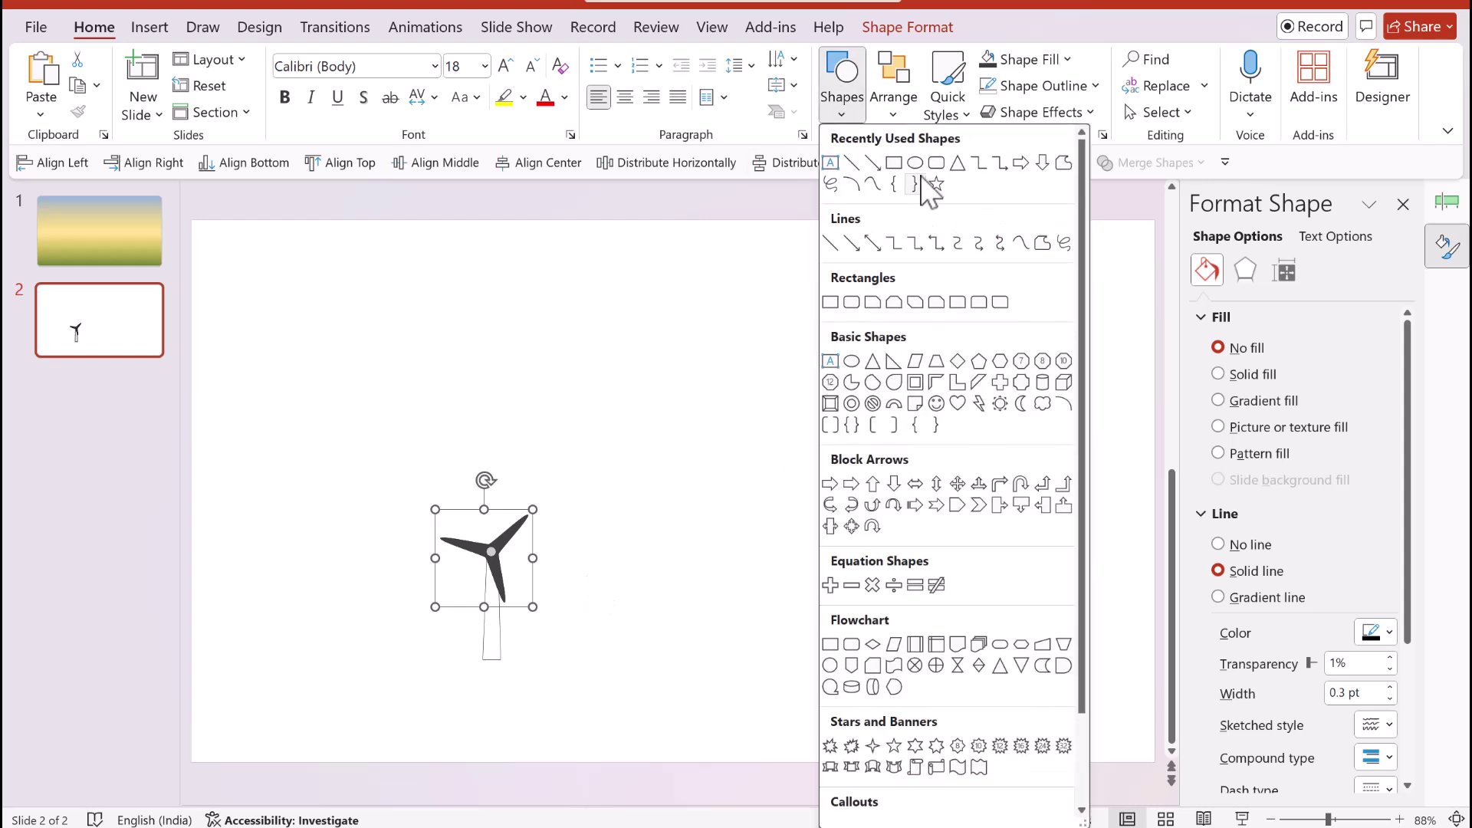
pyautogui.click(919, 164)
pyautogui.moveTo(424, 648); pyautogui.dragTo(505, 672)
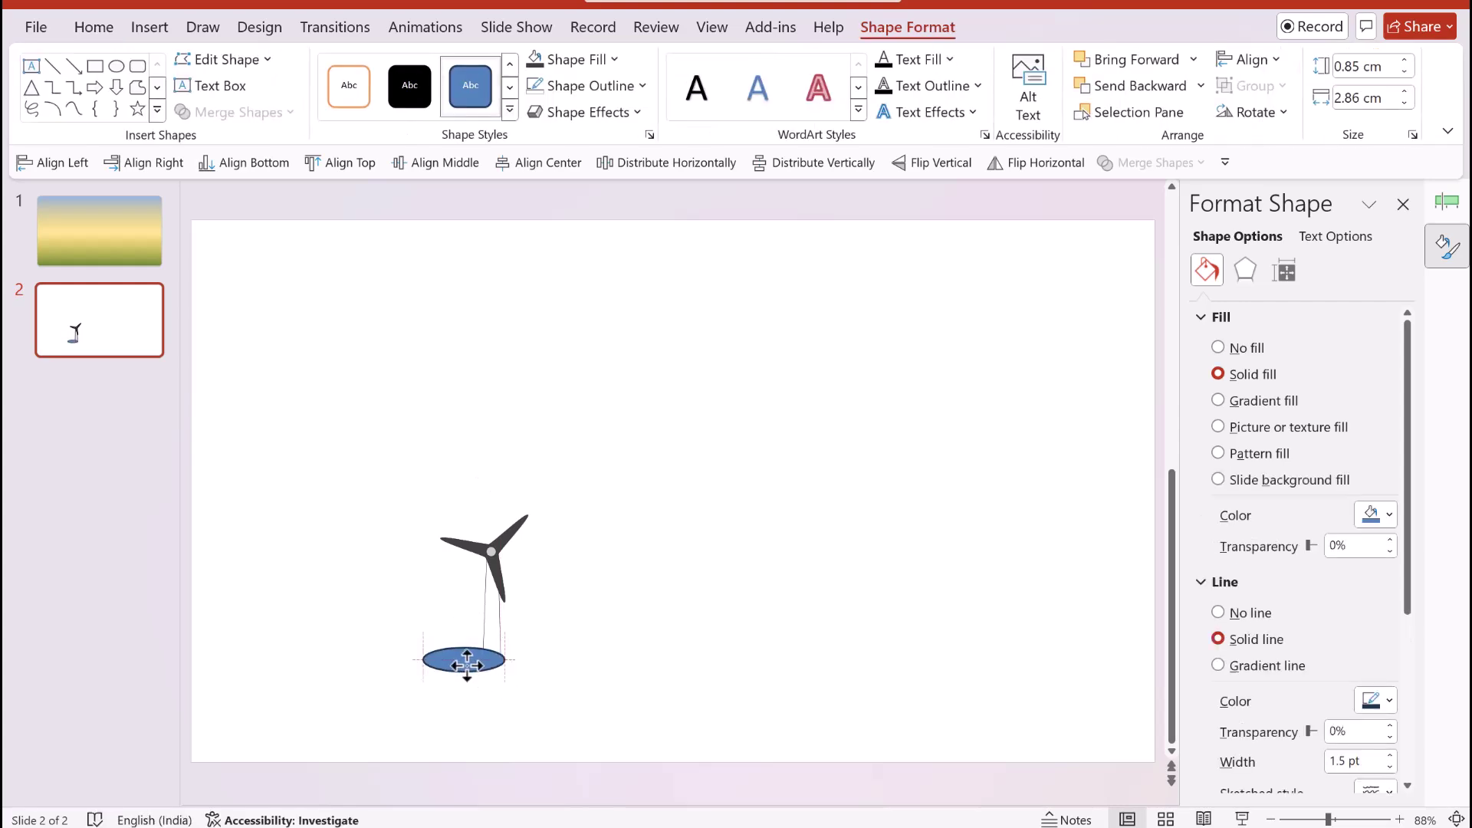
# Fill the base ellipse with dark grey and remove its outline.
pyautogui.click(575, 60)
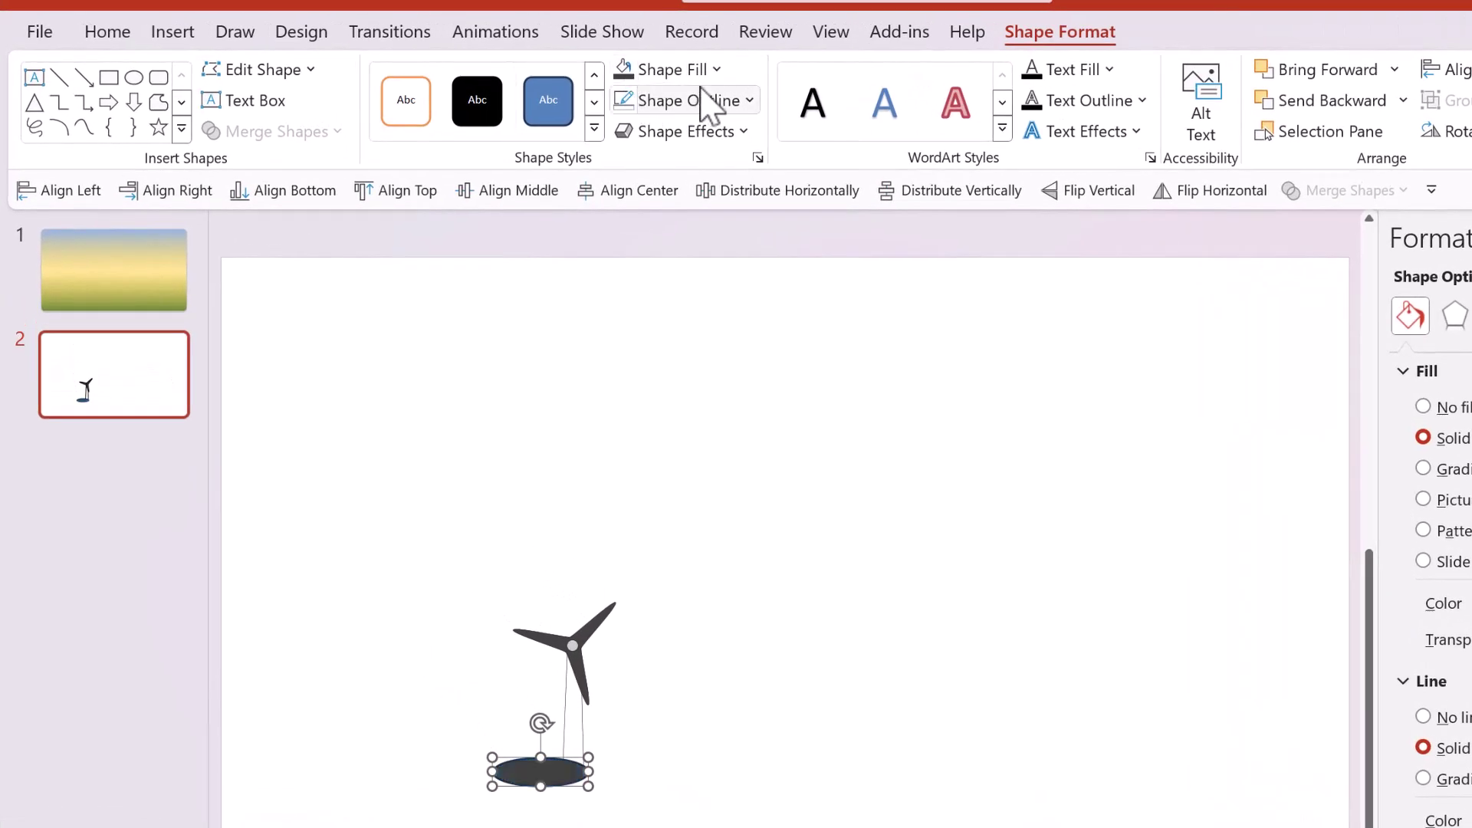
pyautogui.click(709, 108)
pyautogui.click(700, 421)
pyautogui.click(706, 716)
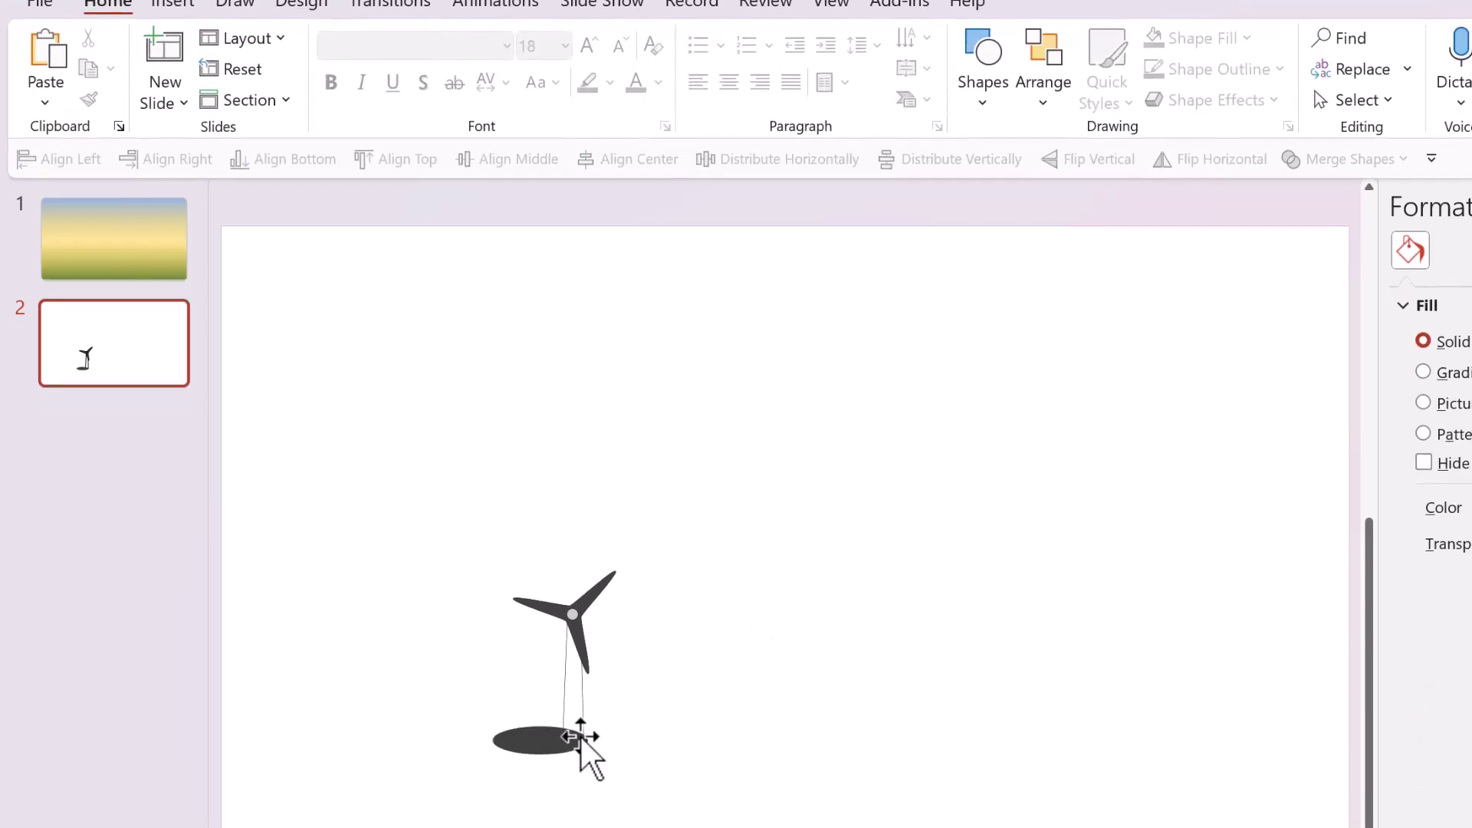
# Send the dark ellipse to the back, behind the windmill's tower.
pyautogui.rightClick(552, 741)
pyautogui.click(636, 382)
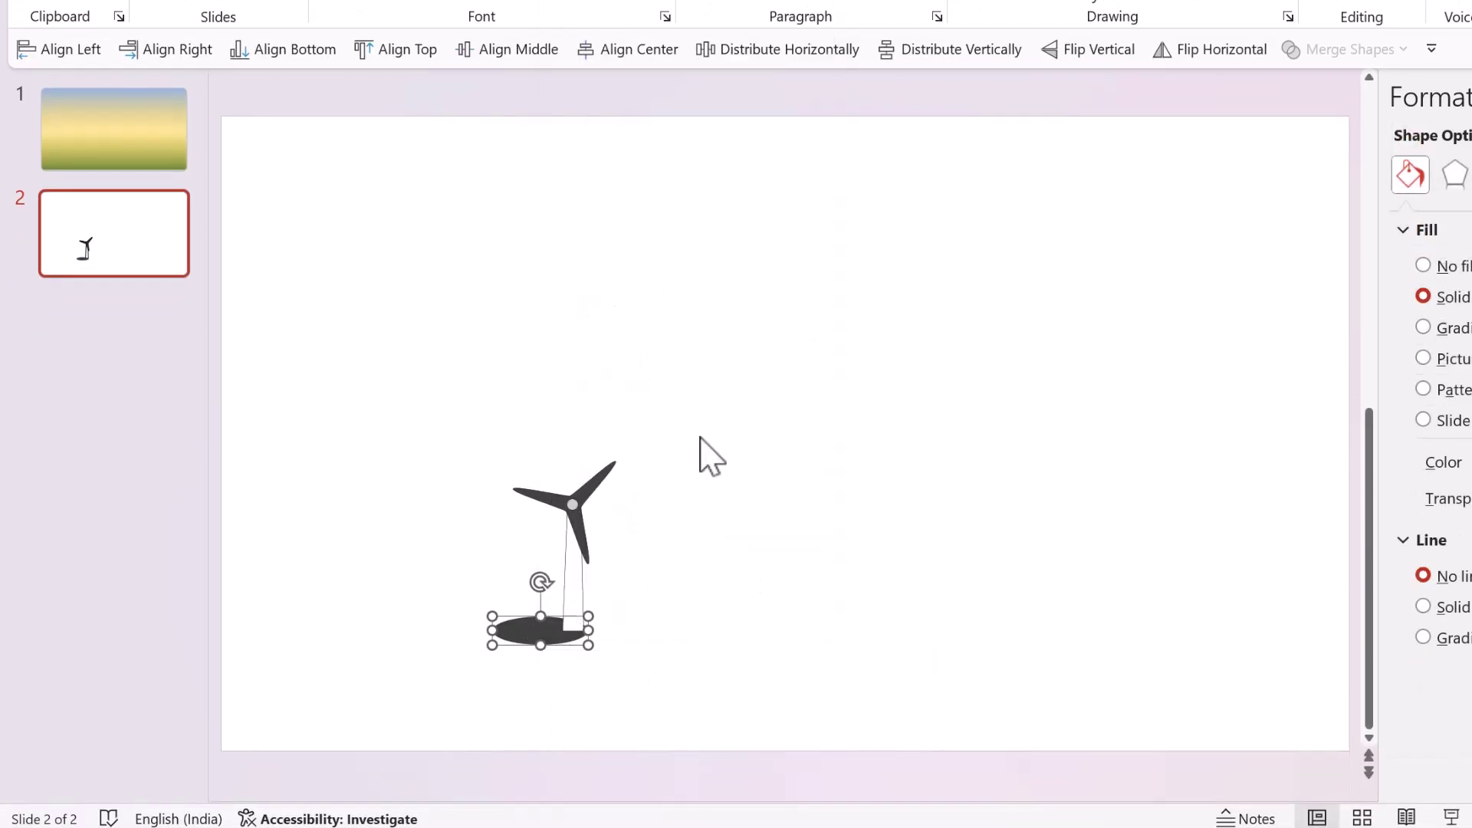
pyautogui.click(700, 439)
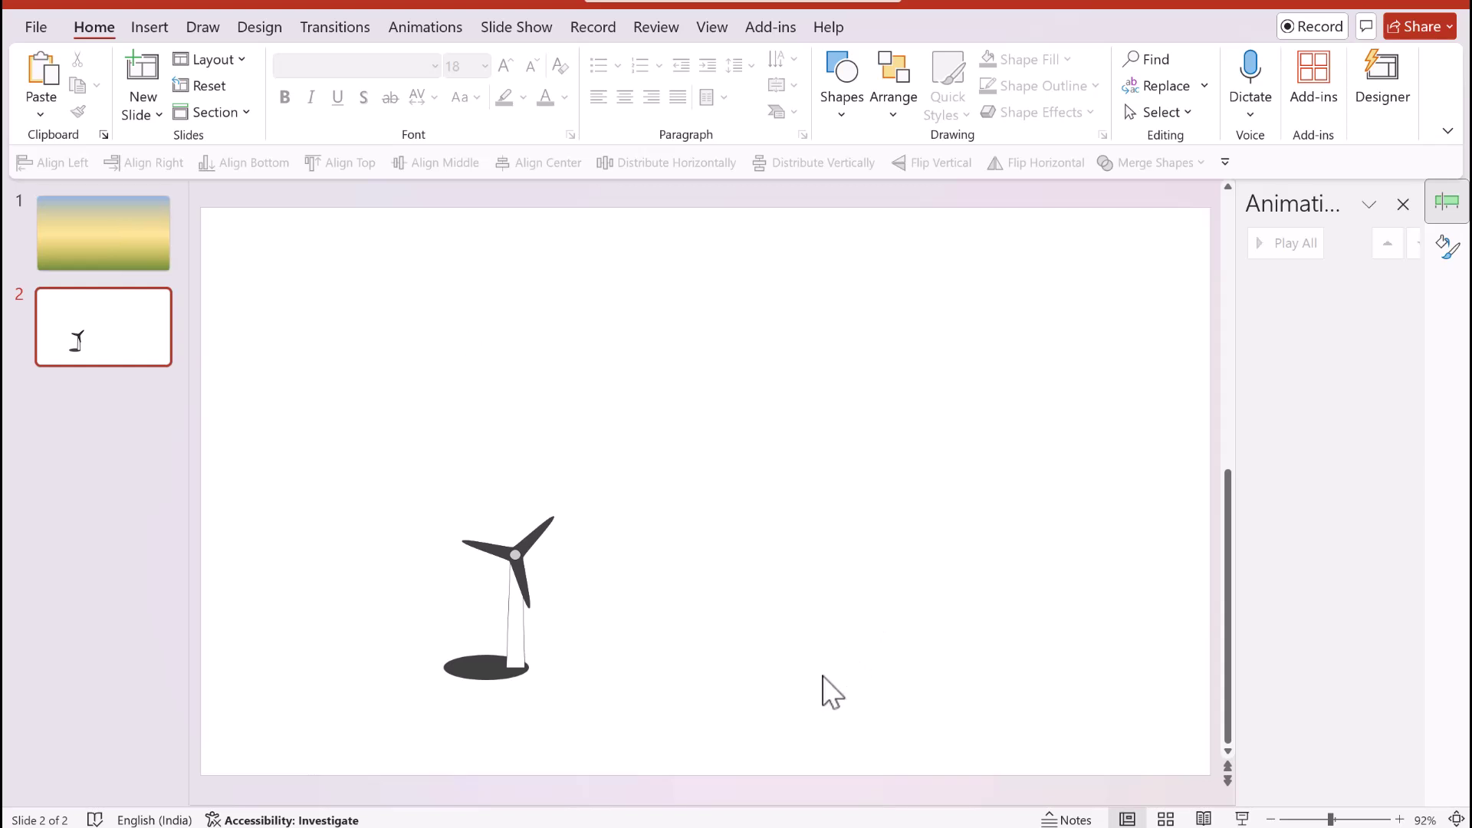
# Try a Spin emphasis animation on the windmill's blade group and remove it again.
pyautogui.click(545, 529)
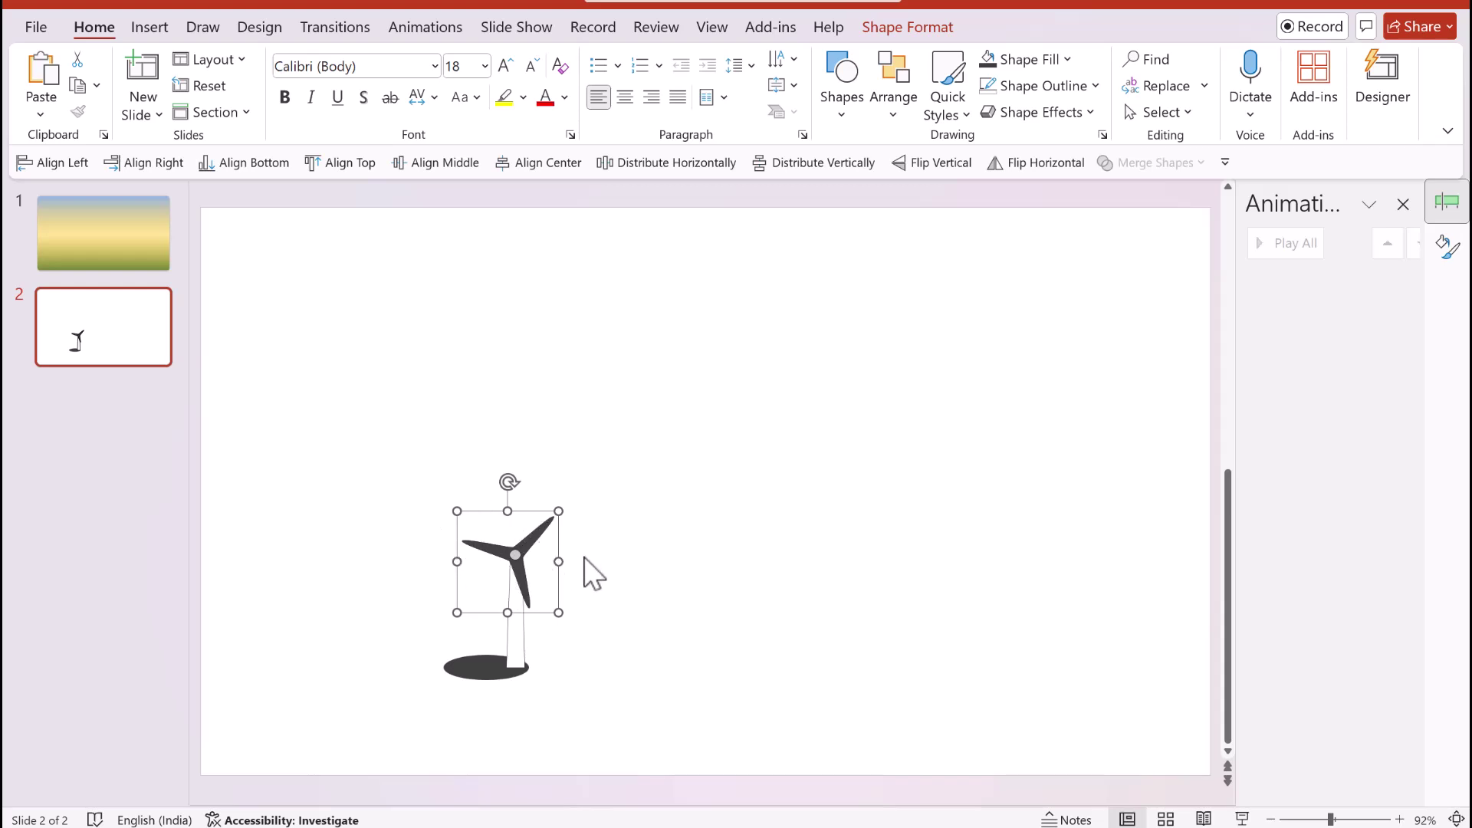
pyautogui.click(361, 36)
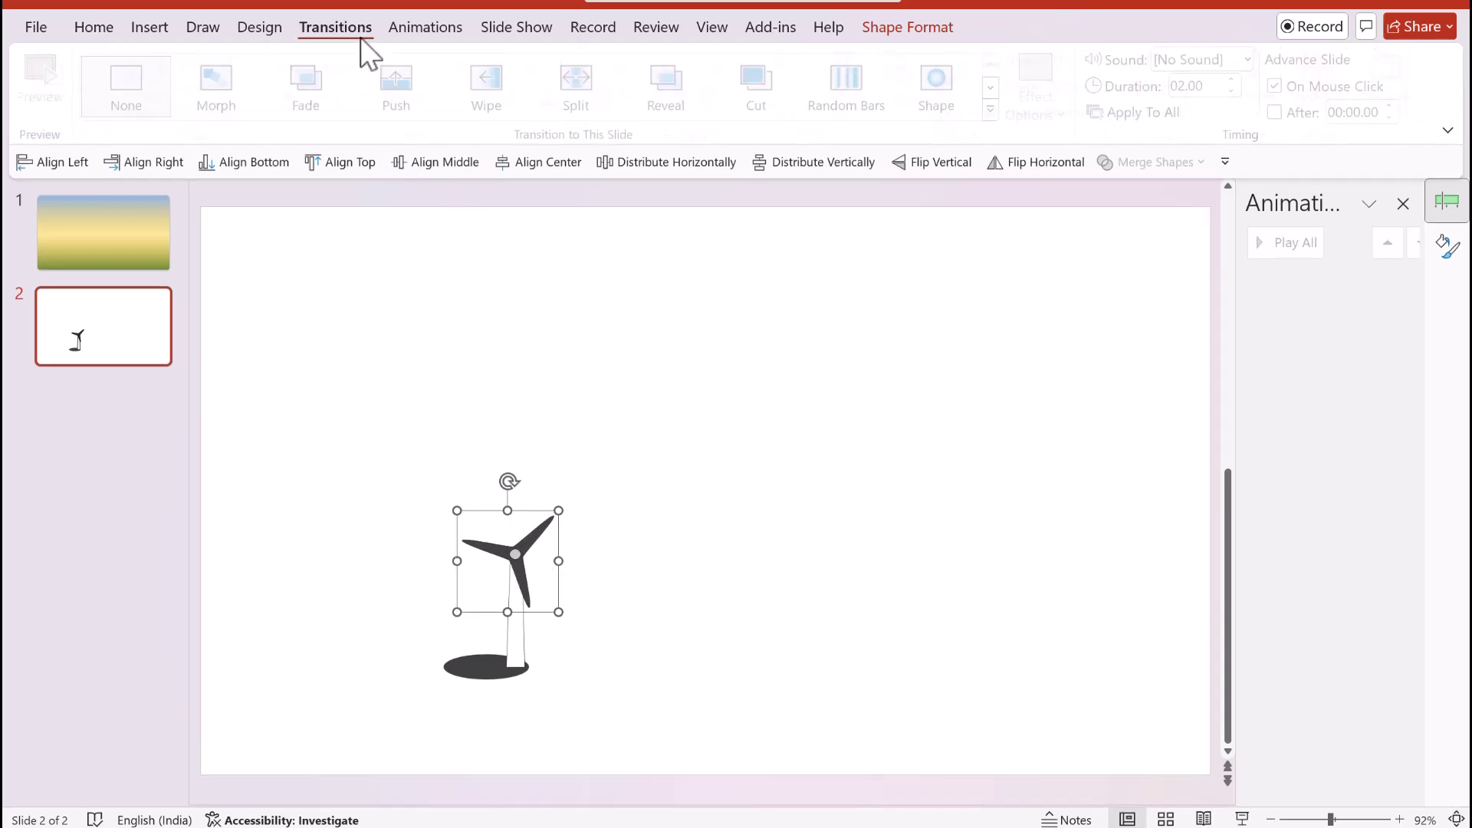
pyautogui.click(450, 29)
pyautogui.click(729, 121)
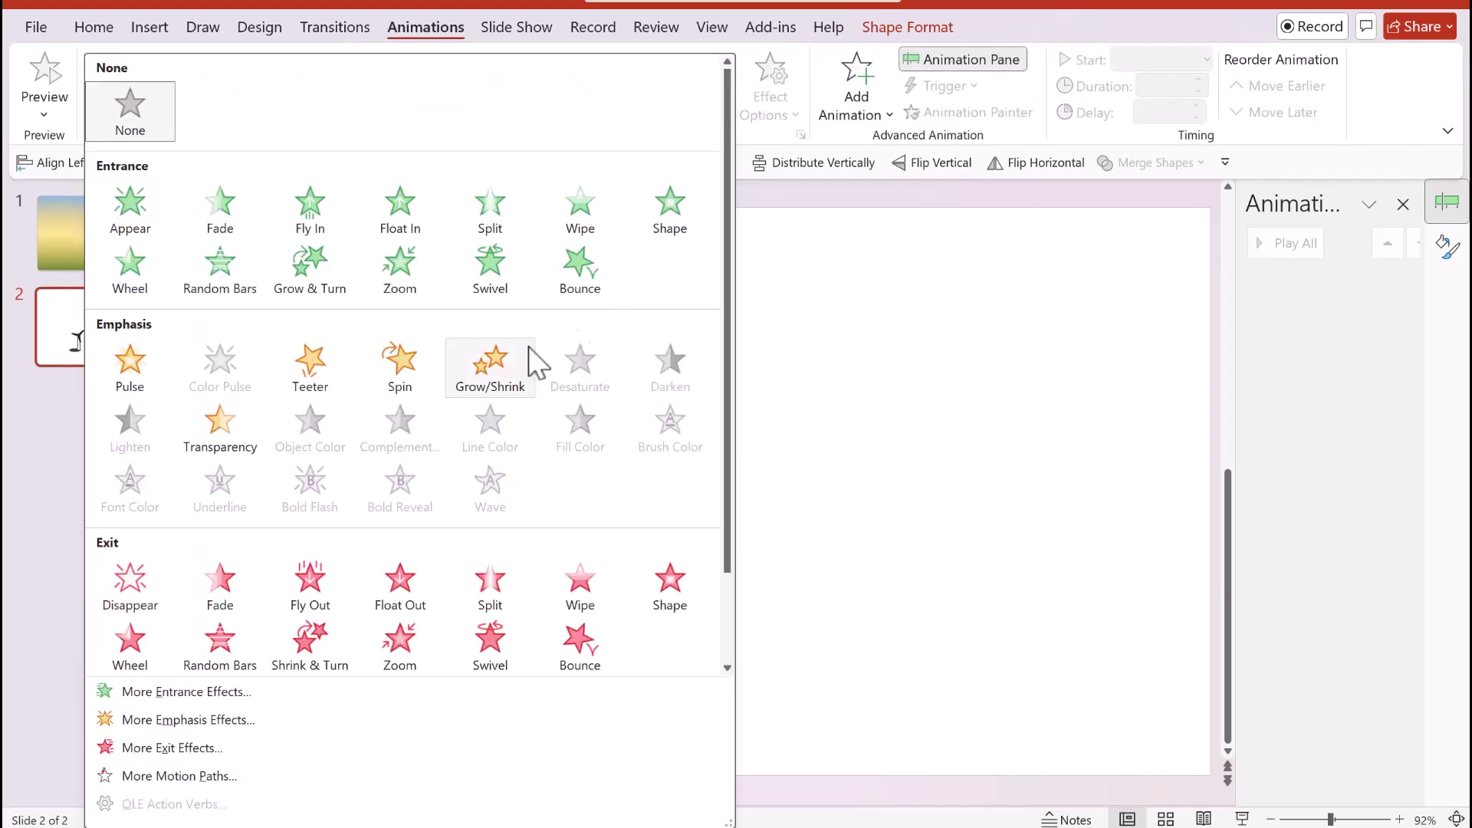
pyautogui.click(415, 362)
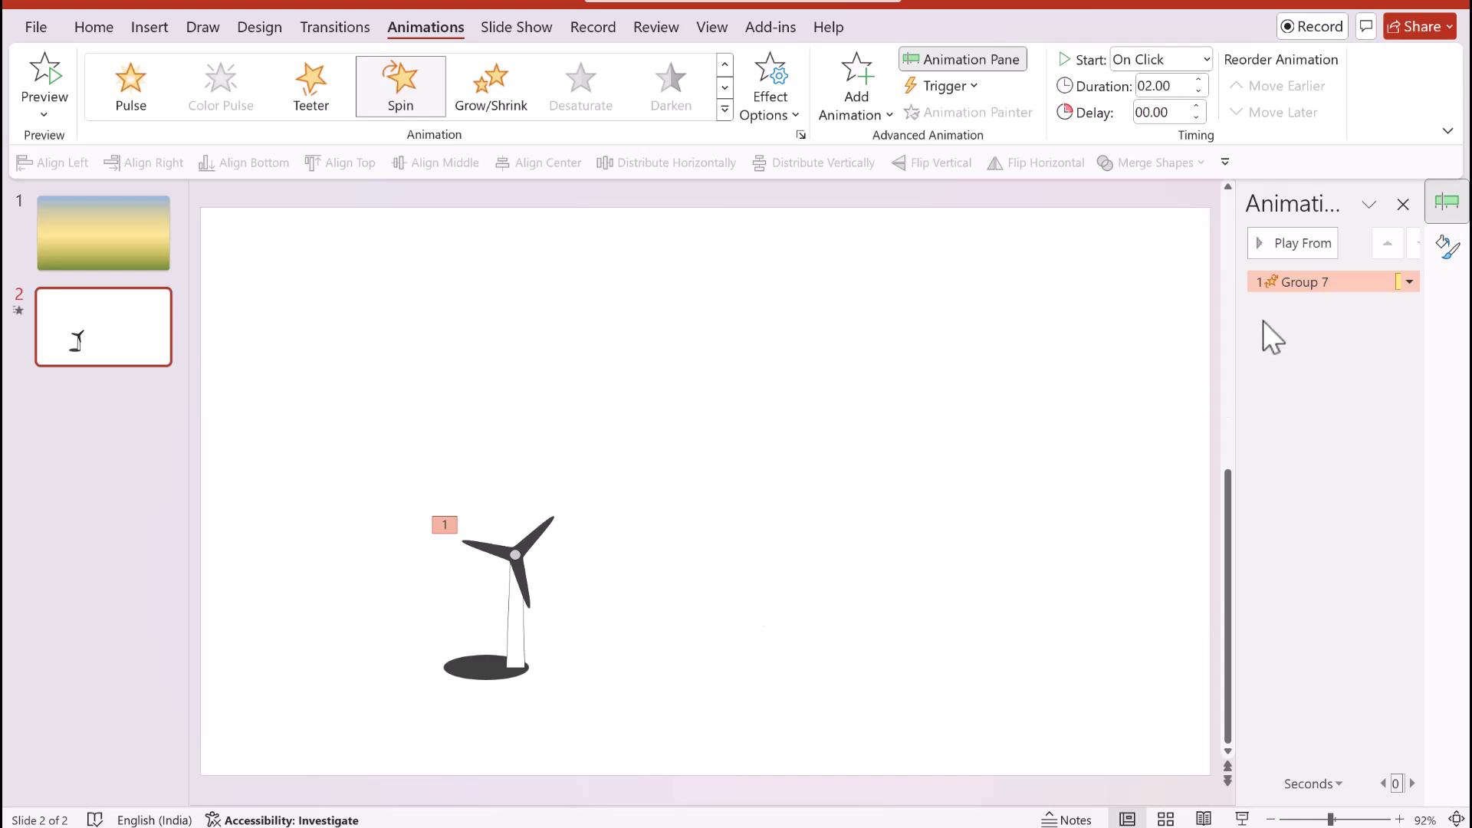
pyautogui.press('Delete')
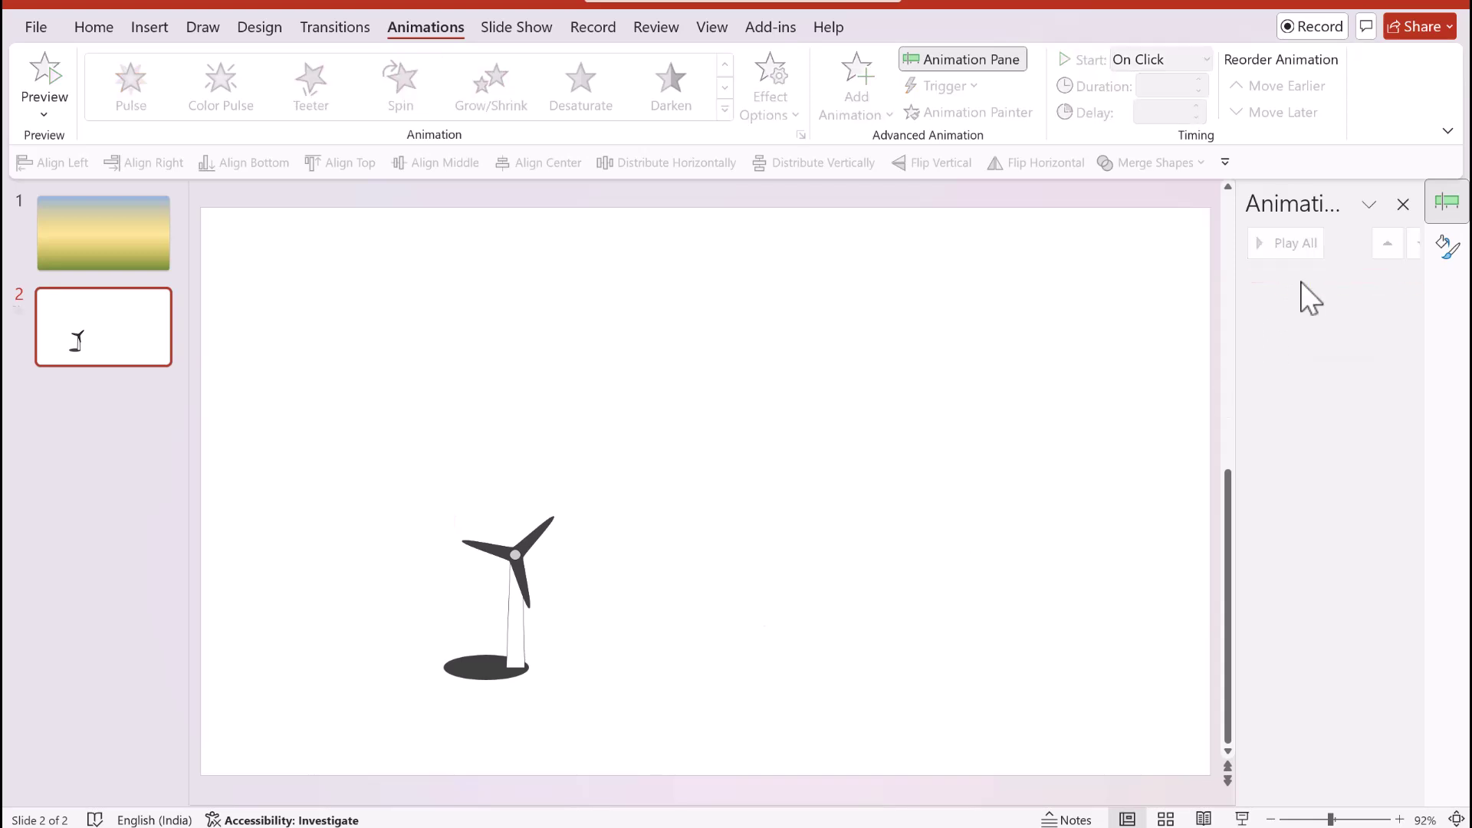
# Draw a circle slightly larger than the blades and centre it on the windmill's hub.
pyautogui.click(94, 27)
pyautogui.click(840, 104)
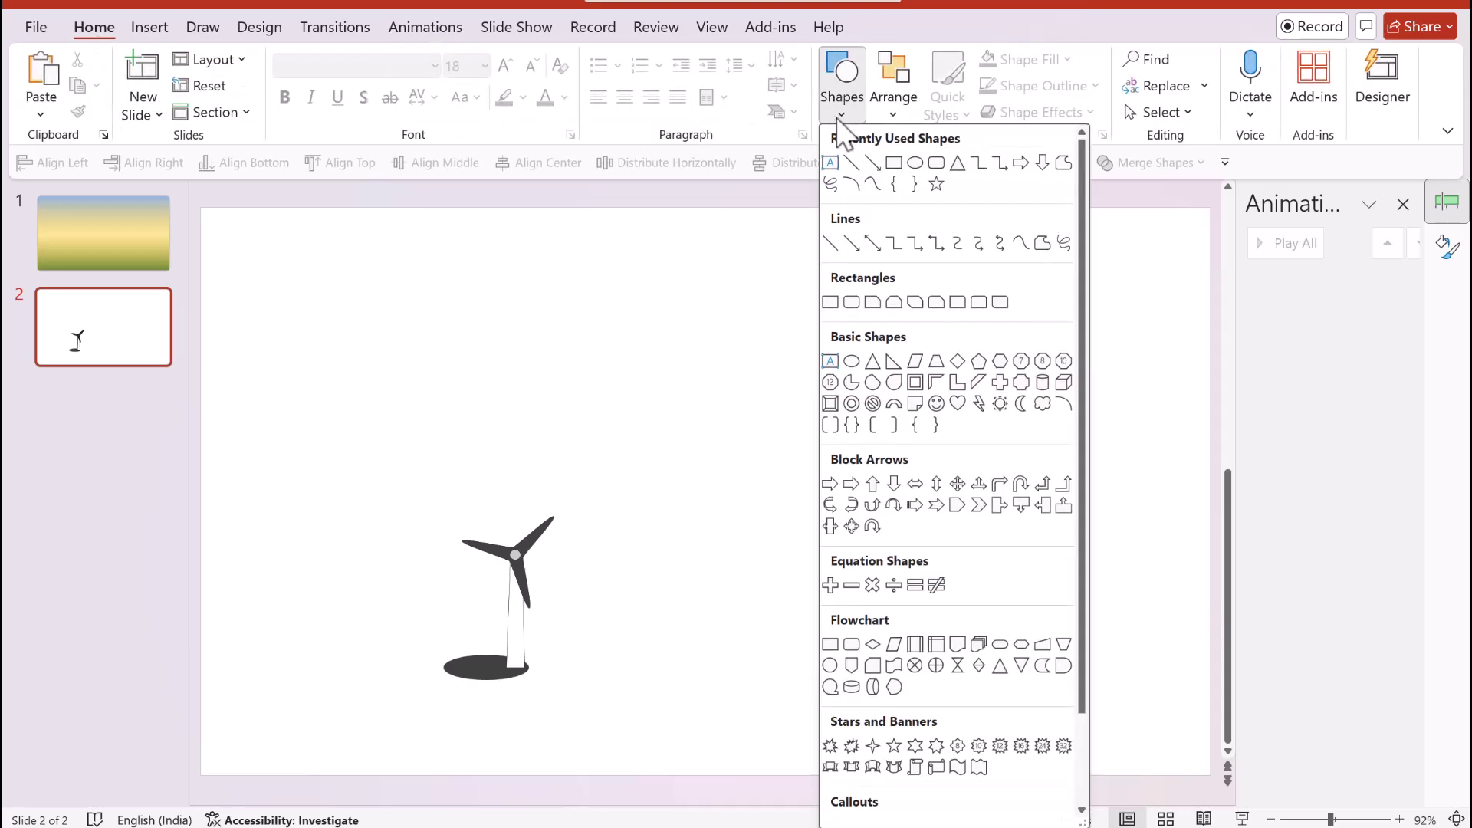
pyautogui.click(854, 362)
pyautogui.moveTo(614, 476); pyautogui.dragTo(747, 590)
pyautogui.moveTo(703, 531); pyautogui.dragTo(601, 514)
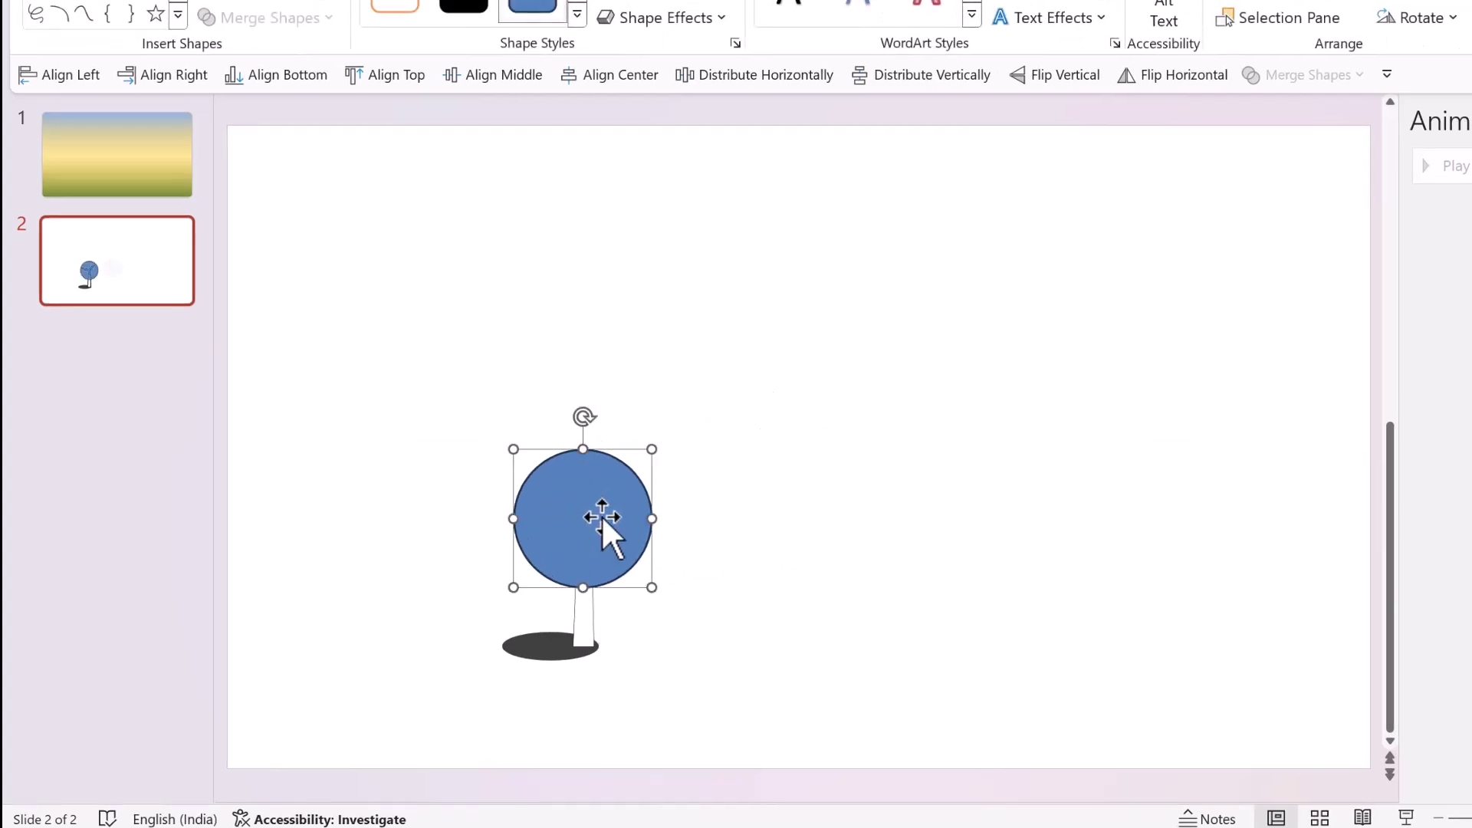
# Send the blue circle behind the blades, and send the white tower to the back behind the circle.
pyautogui.rightClick(610, 526)
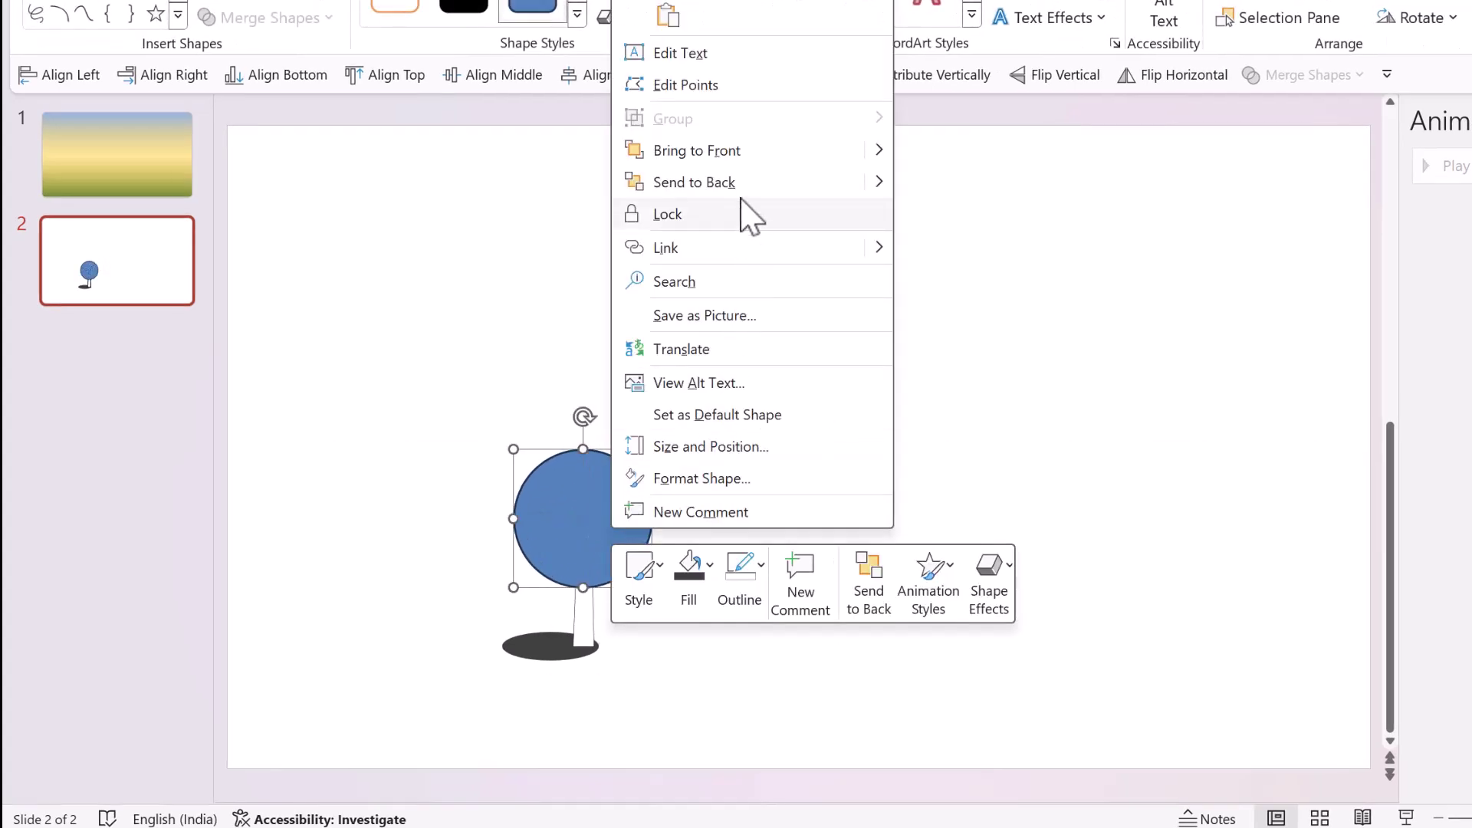
pyautogui.click(740, 183)
pyautogui.click(618, 641)
pyautogui.click(587, 617)
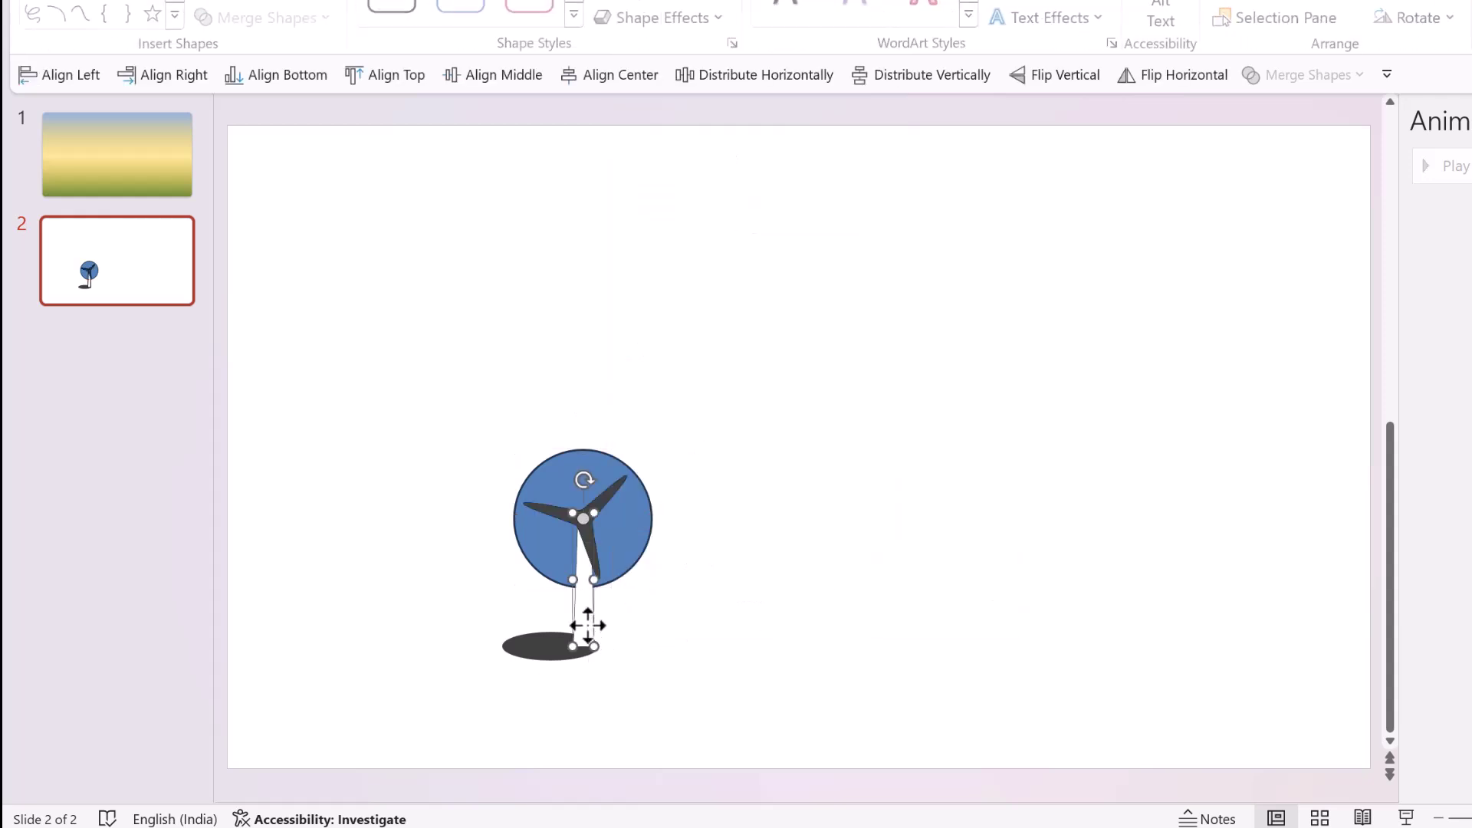
pyautogui.rightClick(588, 624)
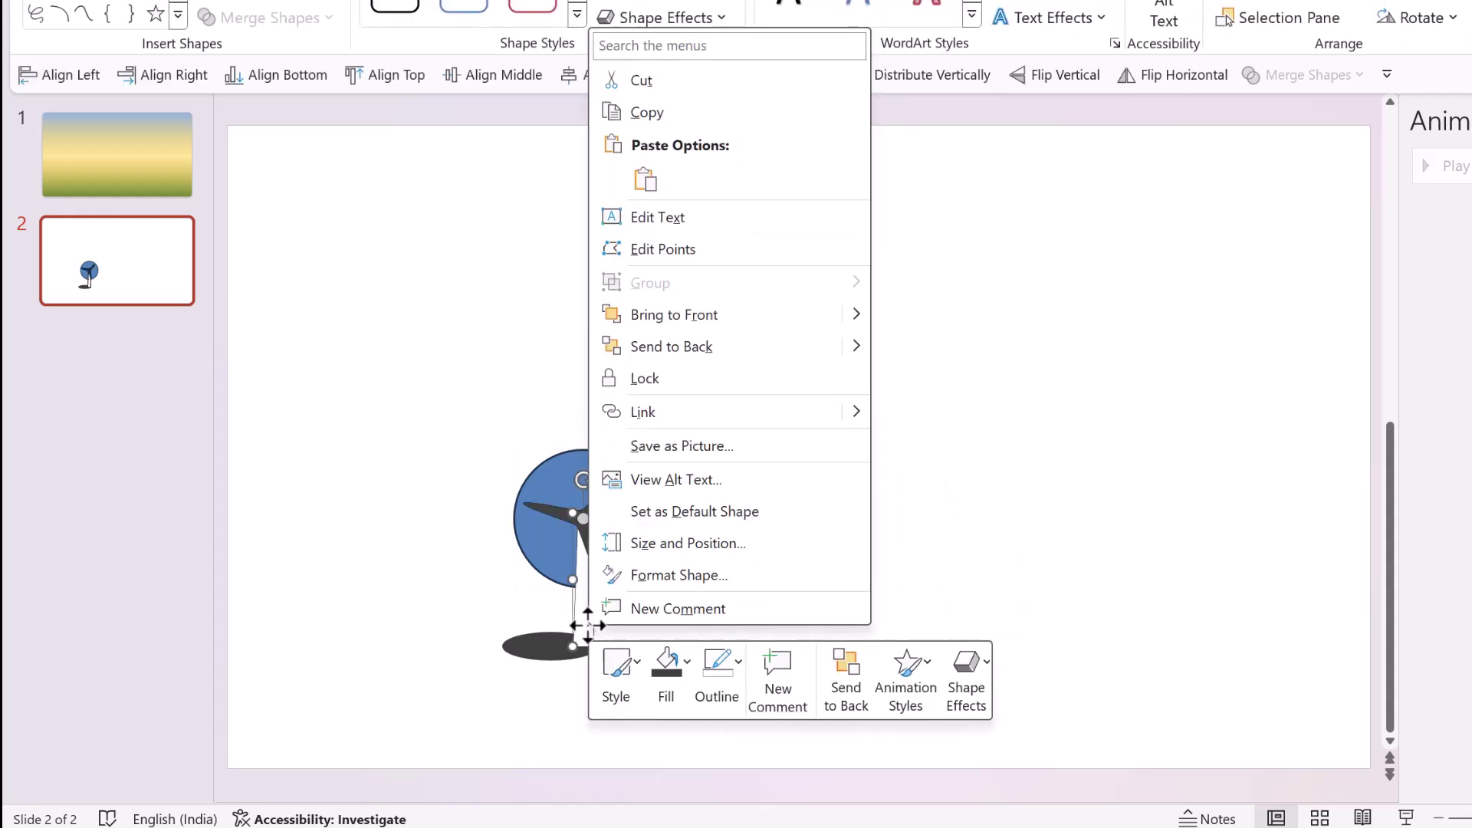
pyautogui.click(655, 347)
pyautogui.click(801, 456)
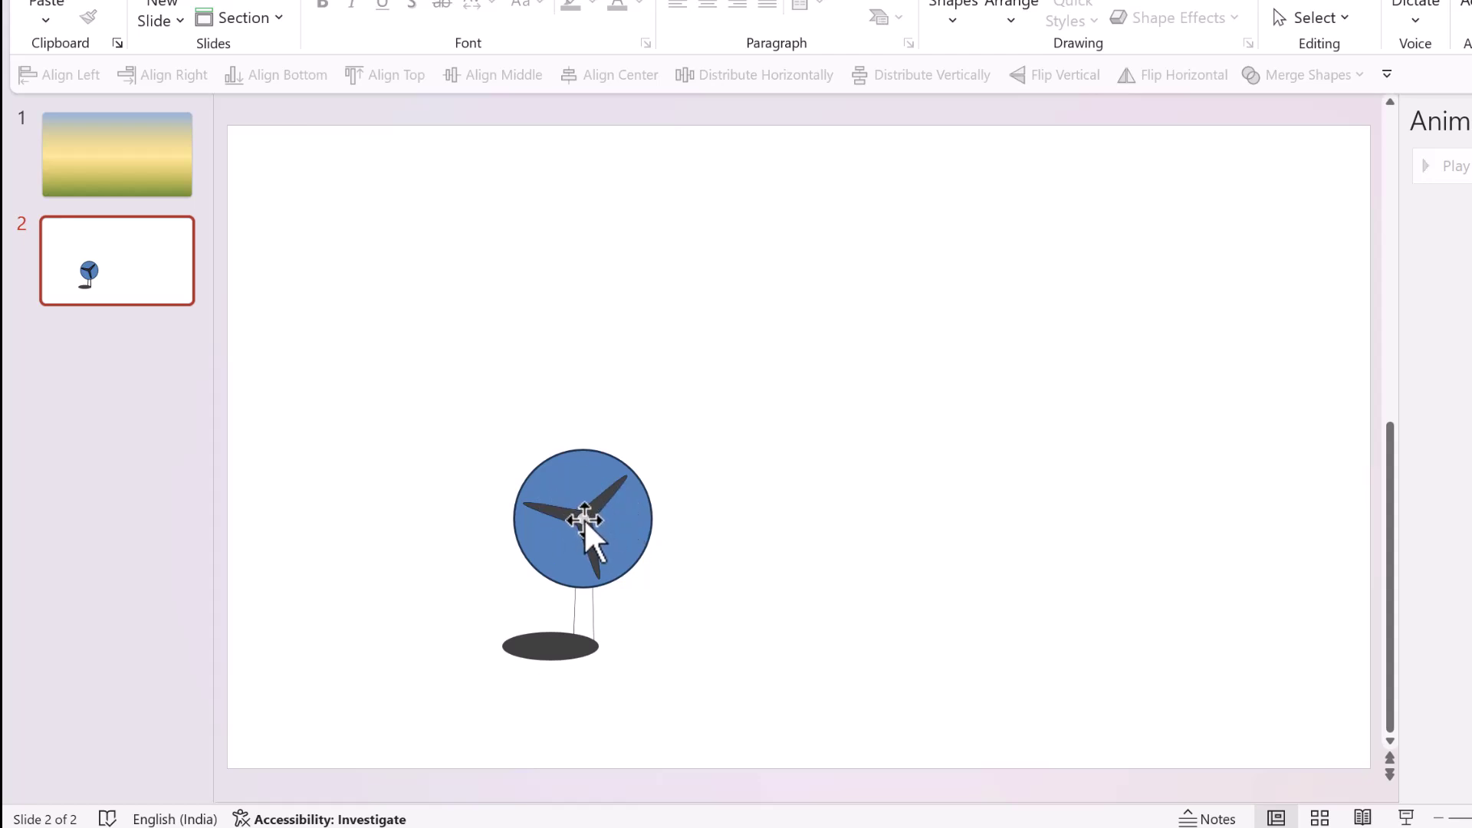
# Group the blue circle with the windmill's blades.
pyautogui.click(581, 476)
pyautogui.moveTo(581, 478); pyautogui.dragTo(581, 478)
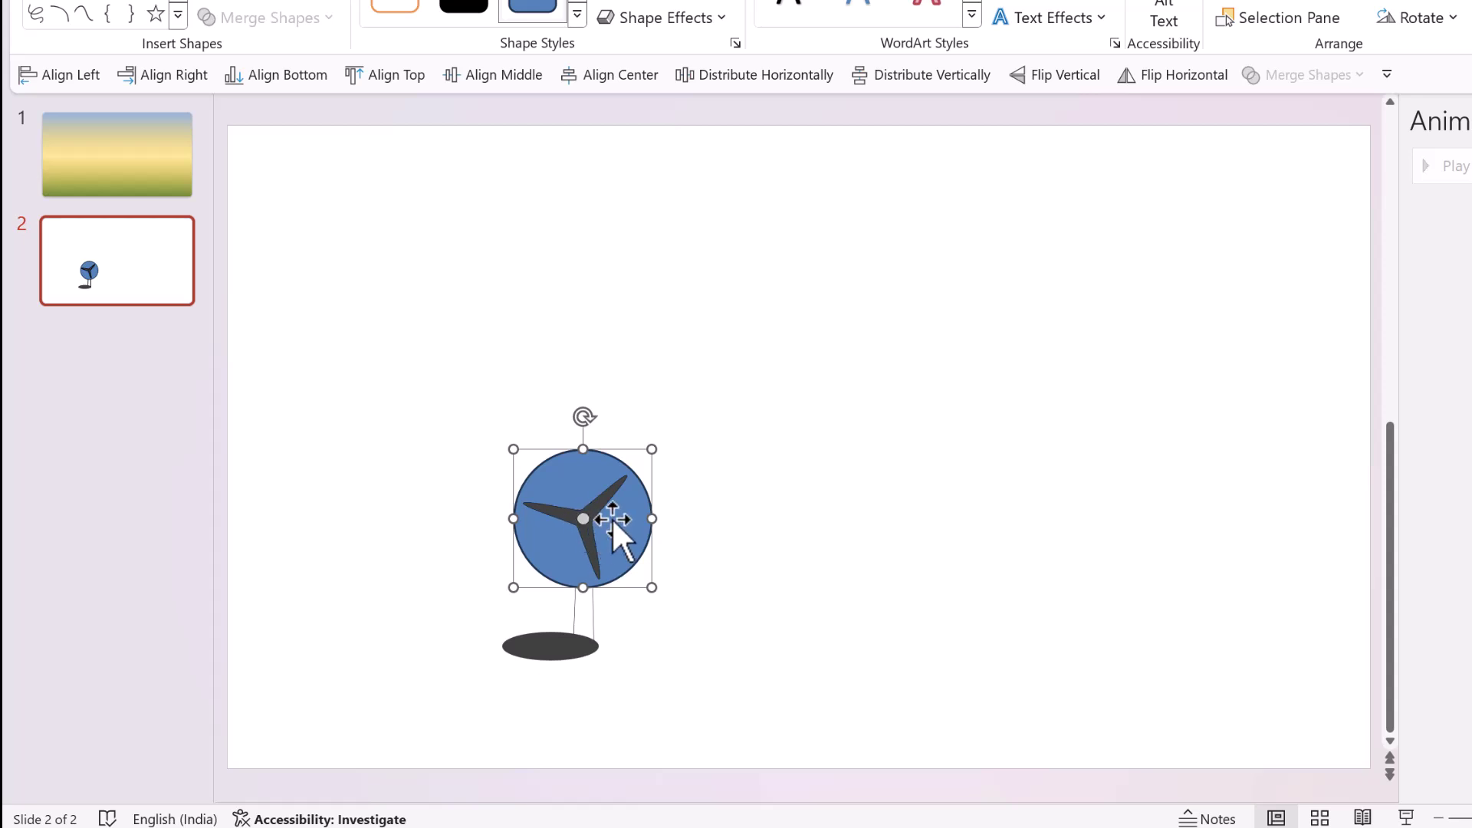
pyautogui.moveTo(792, 611); pyautogui.dragTo(426, 398)
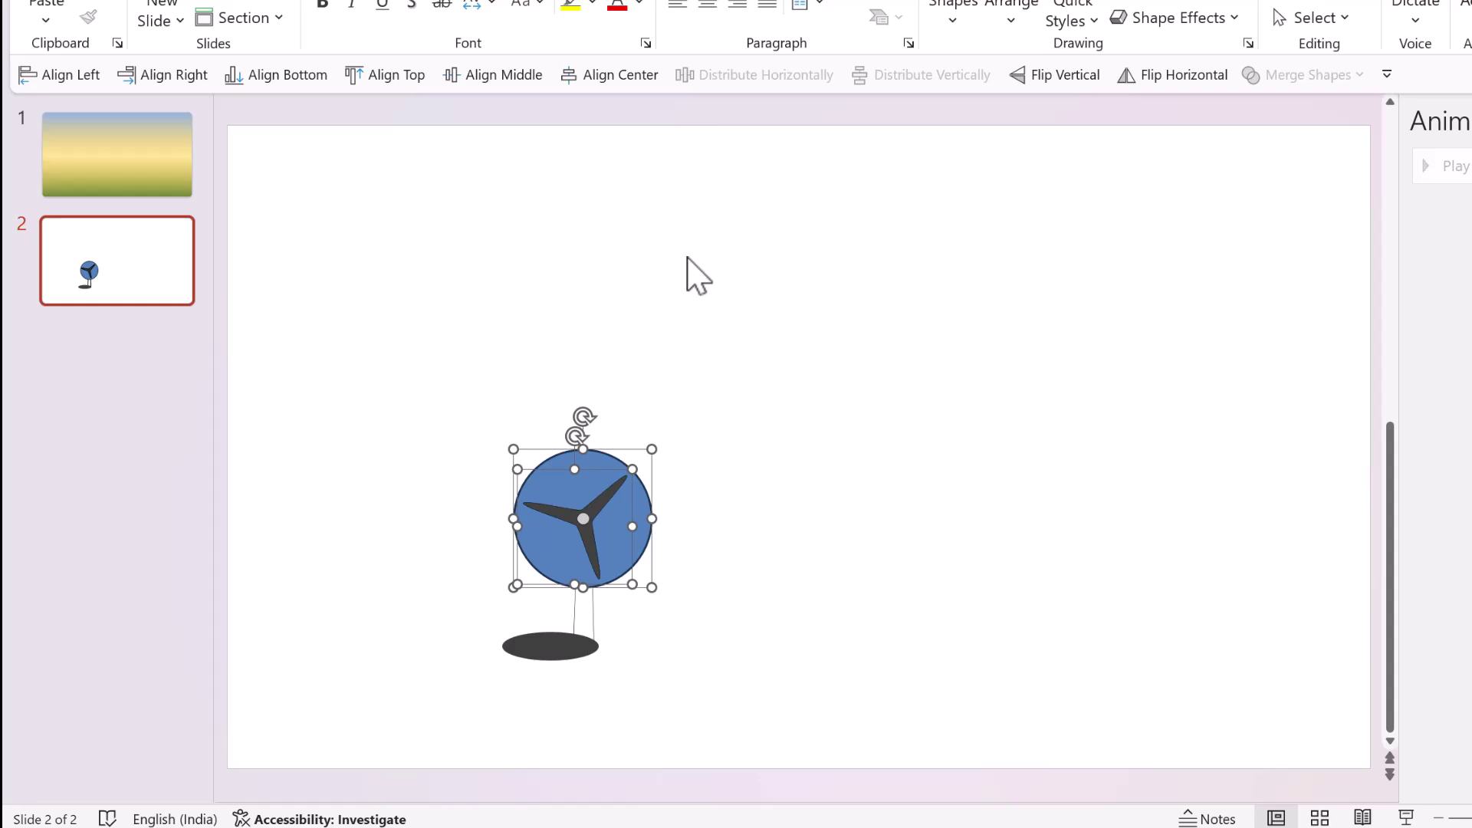
pyautogui.hotkey('ctrl', 'g')
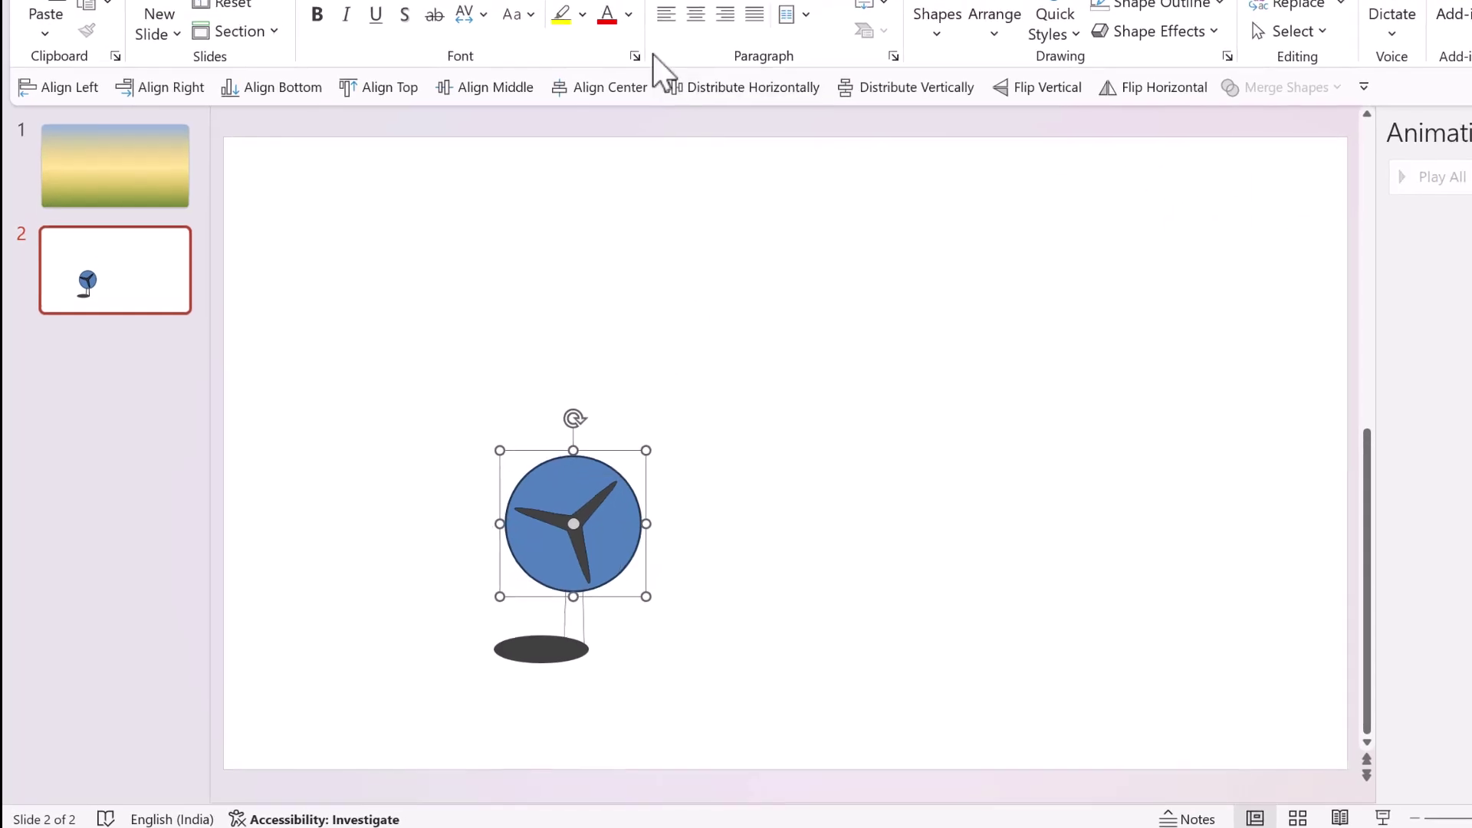
# Apply a Spin emphasis animation to the group of circle and blades.
pyautogui.click(429, 22)
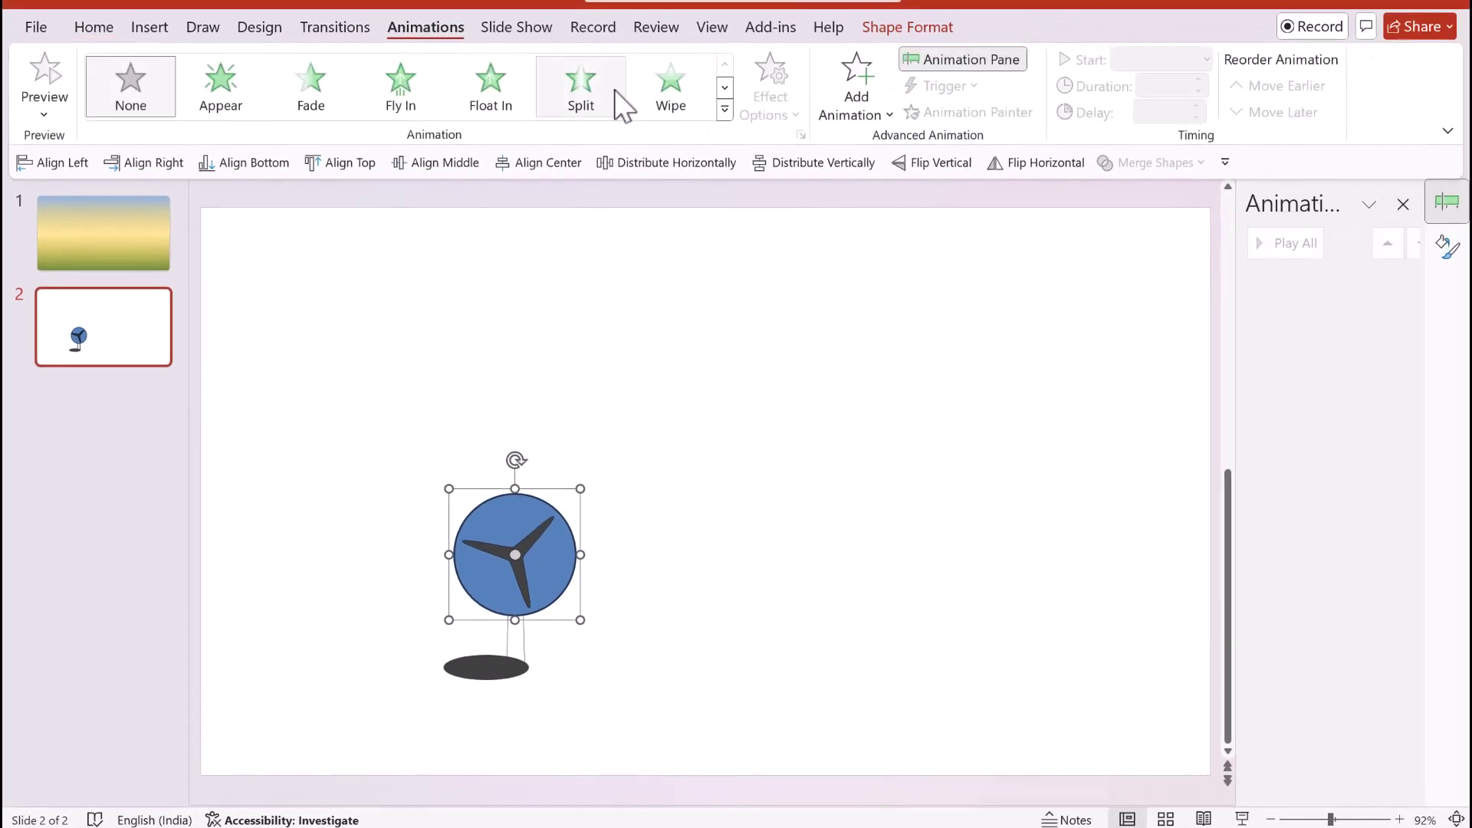
pyautogui.click(724, 109)
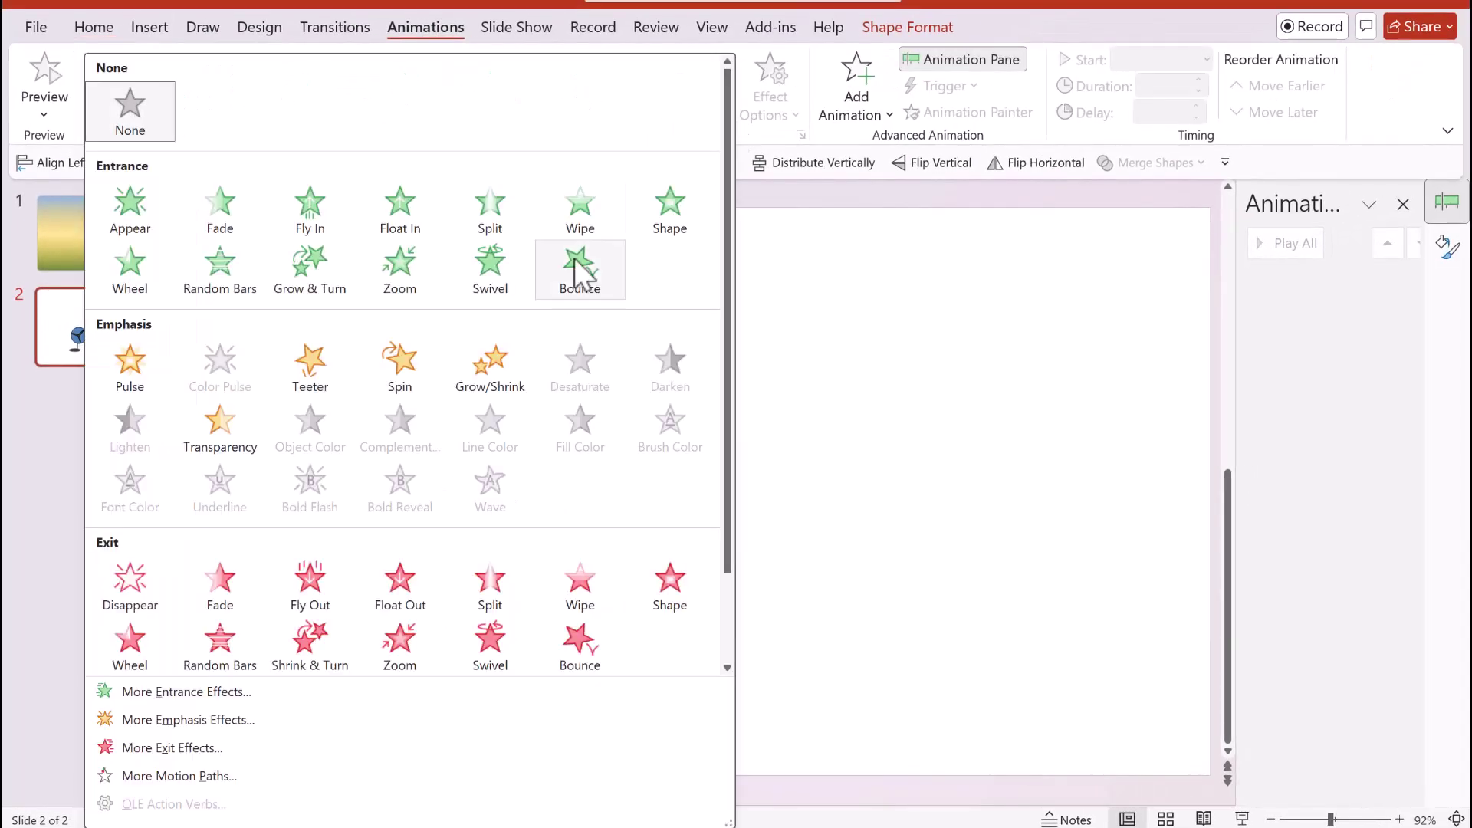
pyautogui.click(399, 364)
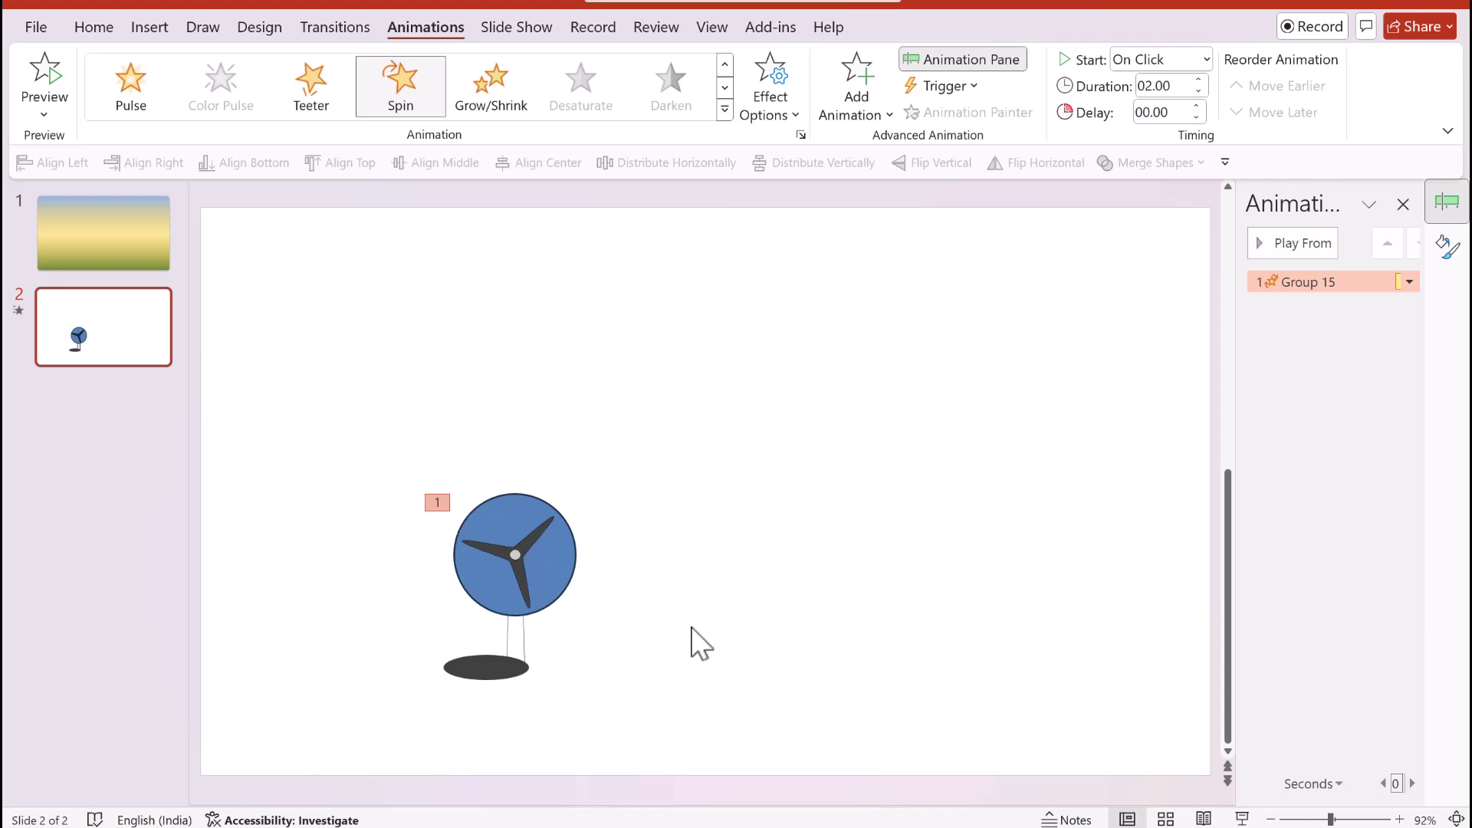
# Remove the outline from the blue circle behind the blades.
pyautogui.click(513, 519)
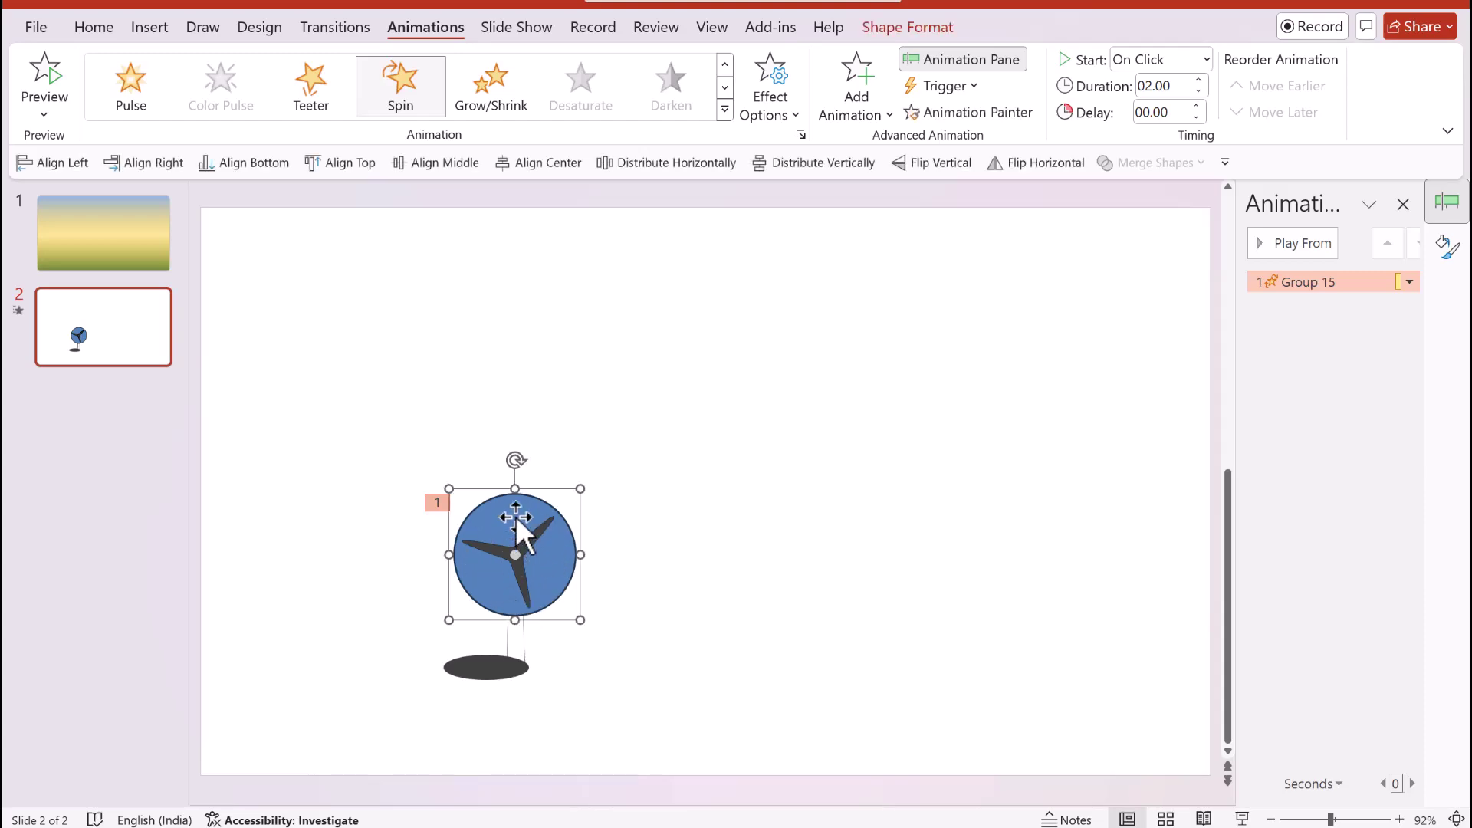
pyautogui.click(91, 23)
pyautogui.click(1067, 86)
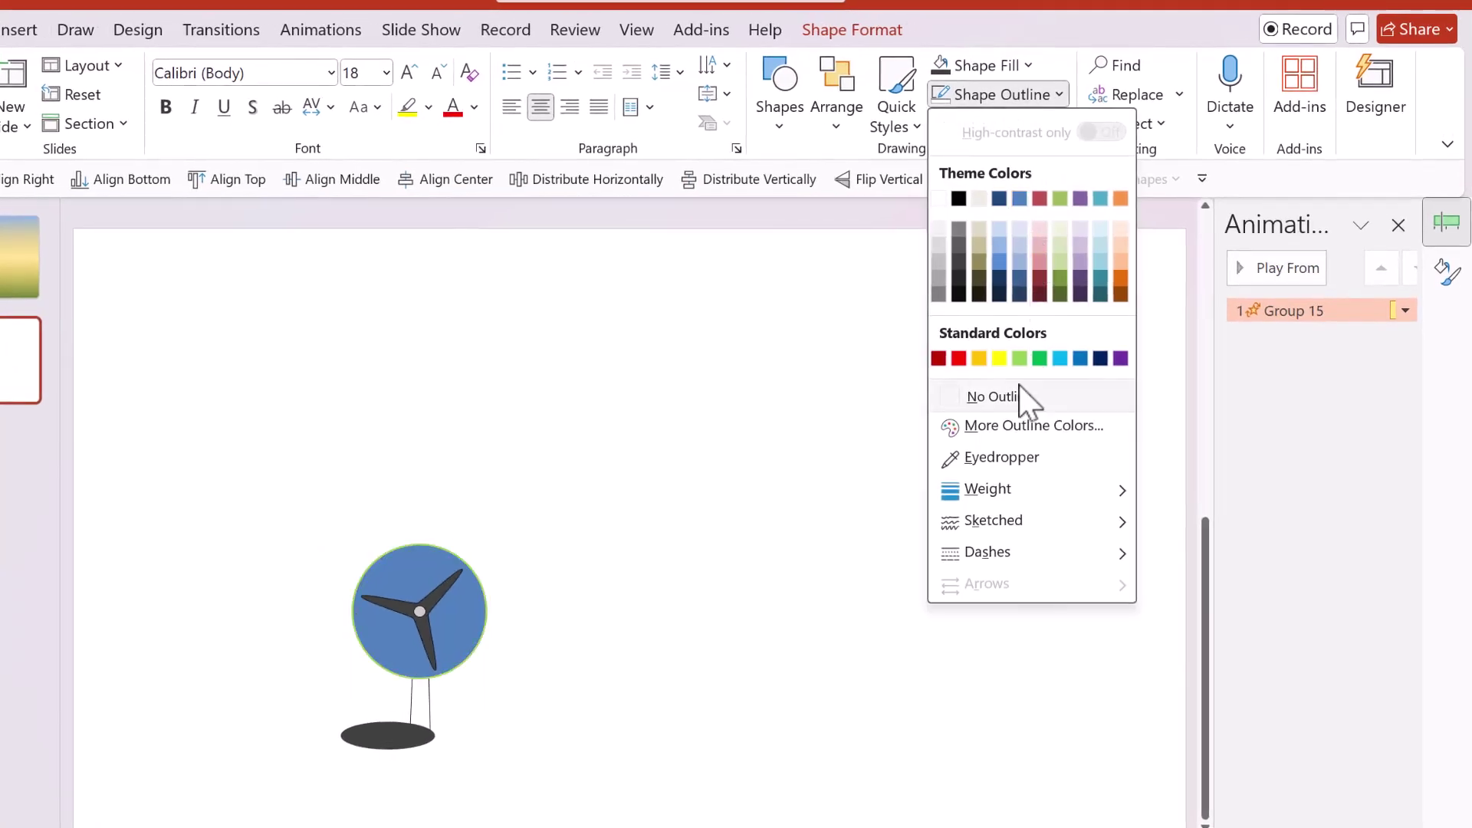
pyautogui.click(1063, 362)
# Set the blue circle's fill transparency to 100%.
pyautogui.click(445, 603)
pyautogui.rightClick(466, 620)
pyautogui.click(555, 570)
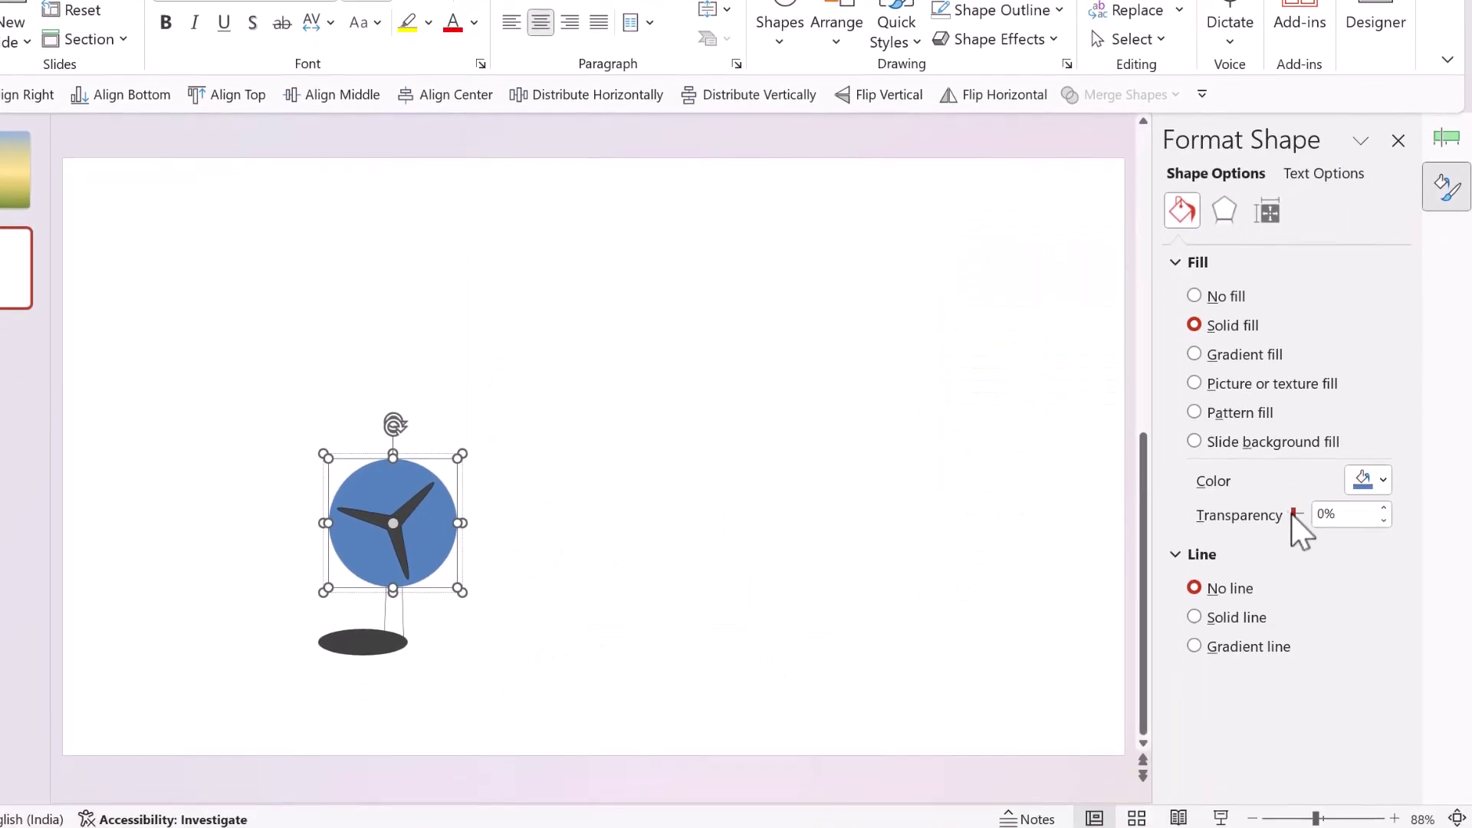
pyautogui.moveTo(1296, 515); pyautogui.dragTo(1382, 518)
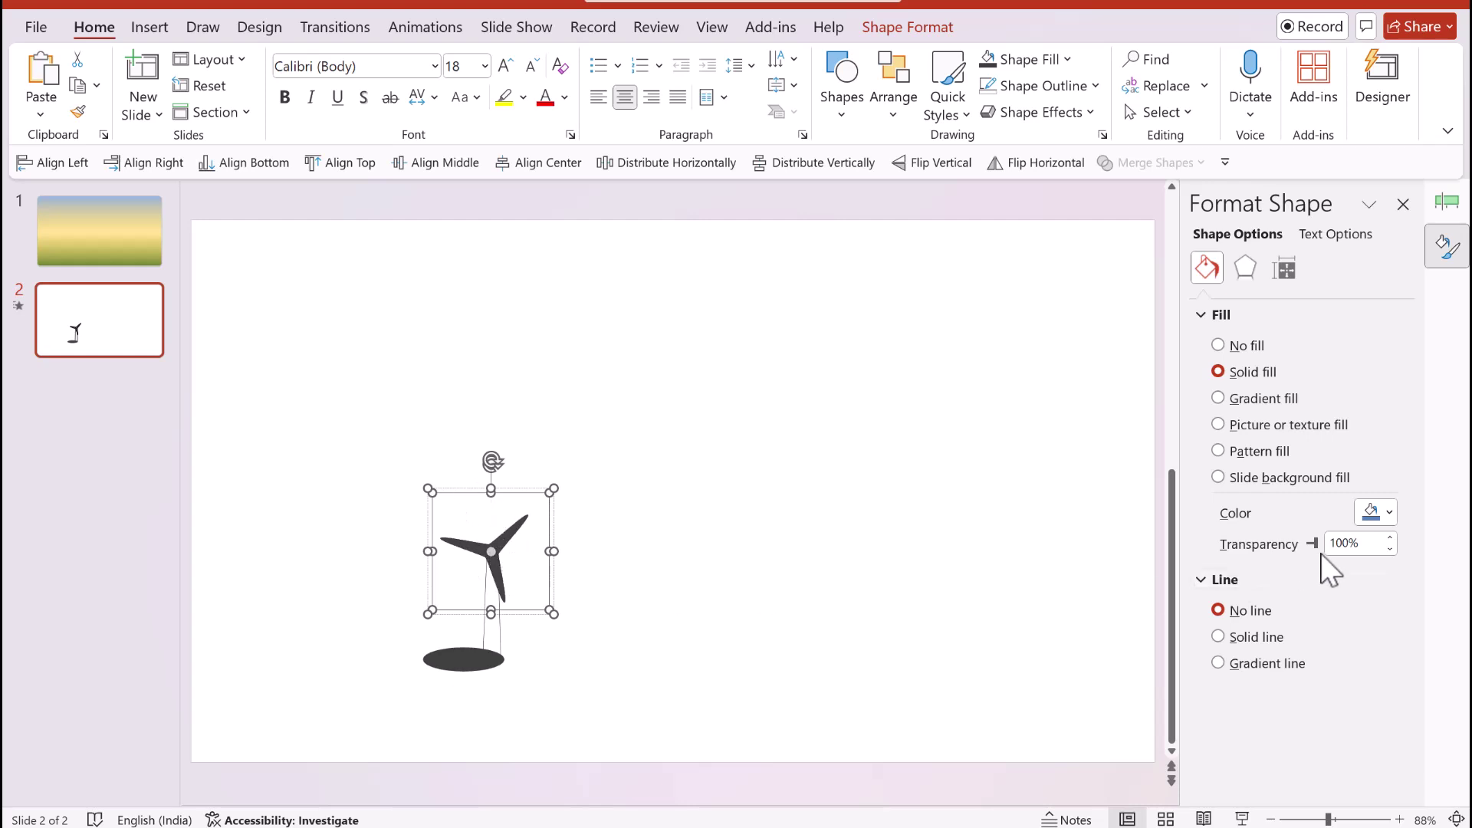
pyautogui.click(914, 575)
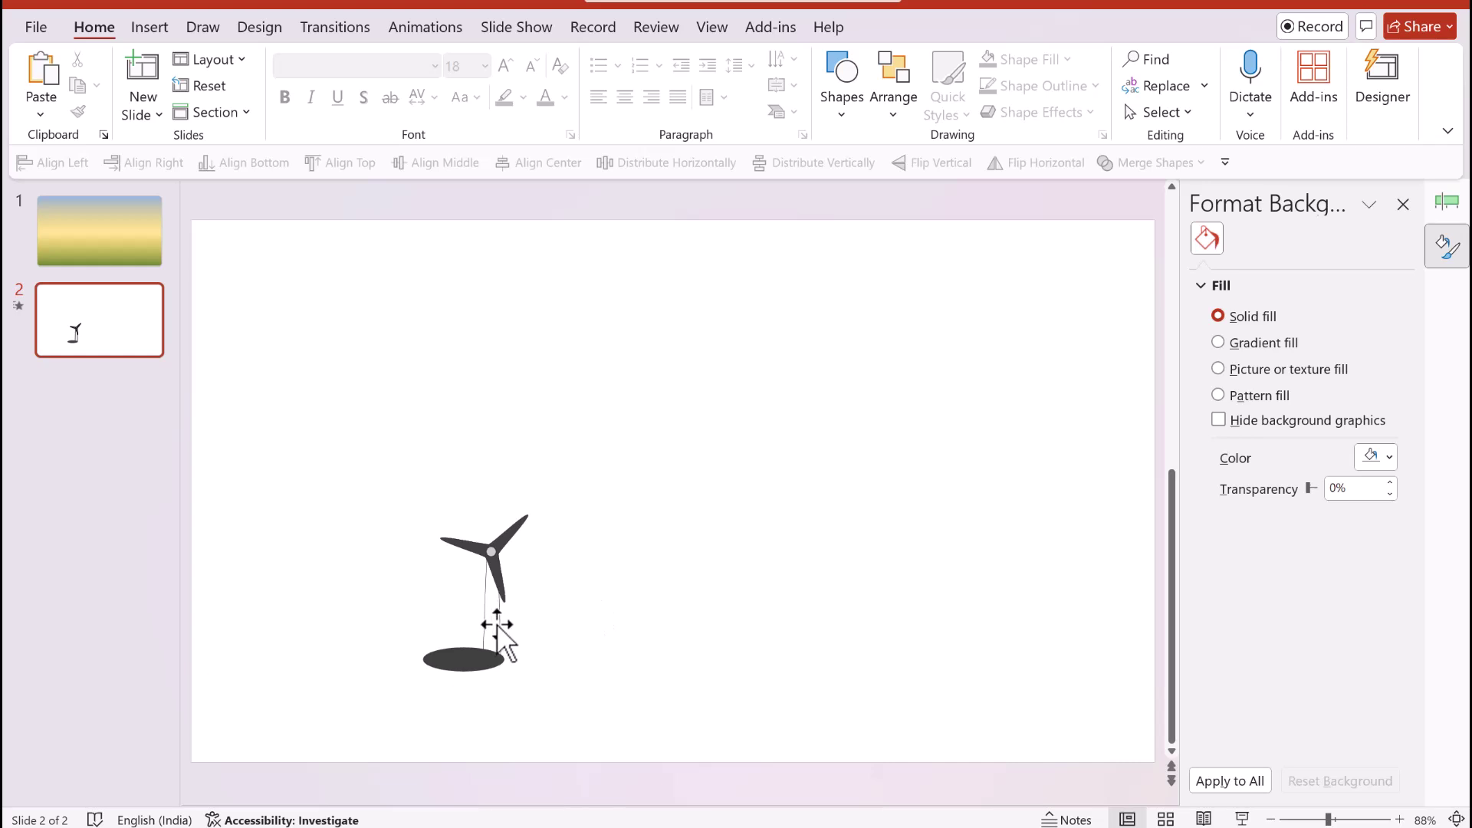
# Send the dark base ellipse behind the white tower and play the slide as a slide show to check the spin.
pyautogui.click(442, 670)
pyautogui.rightClick(447, 672)
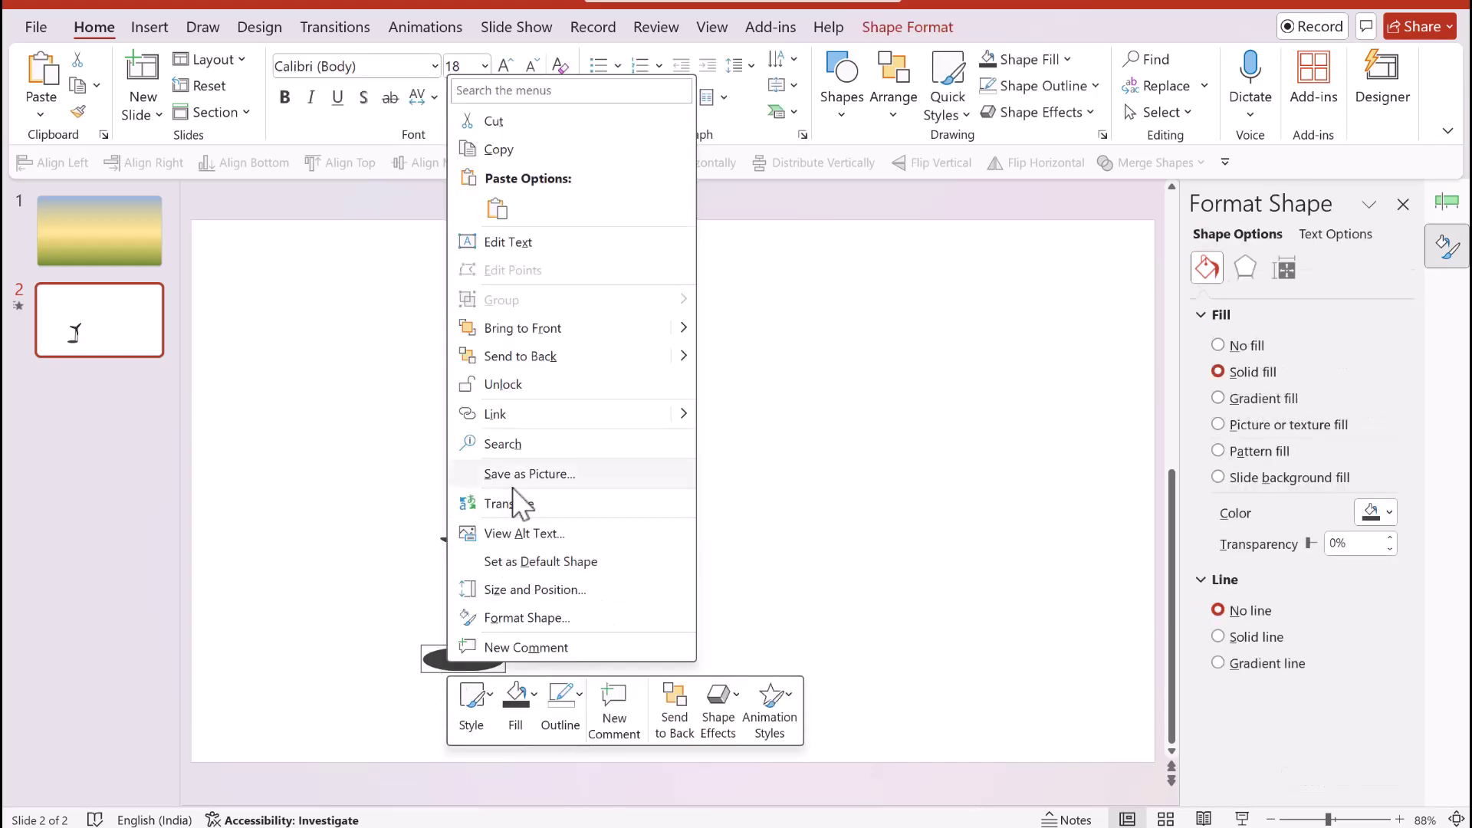
pyautogui.click(699, 565)
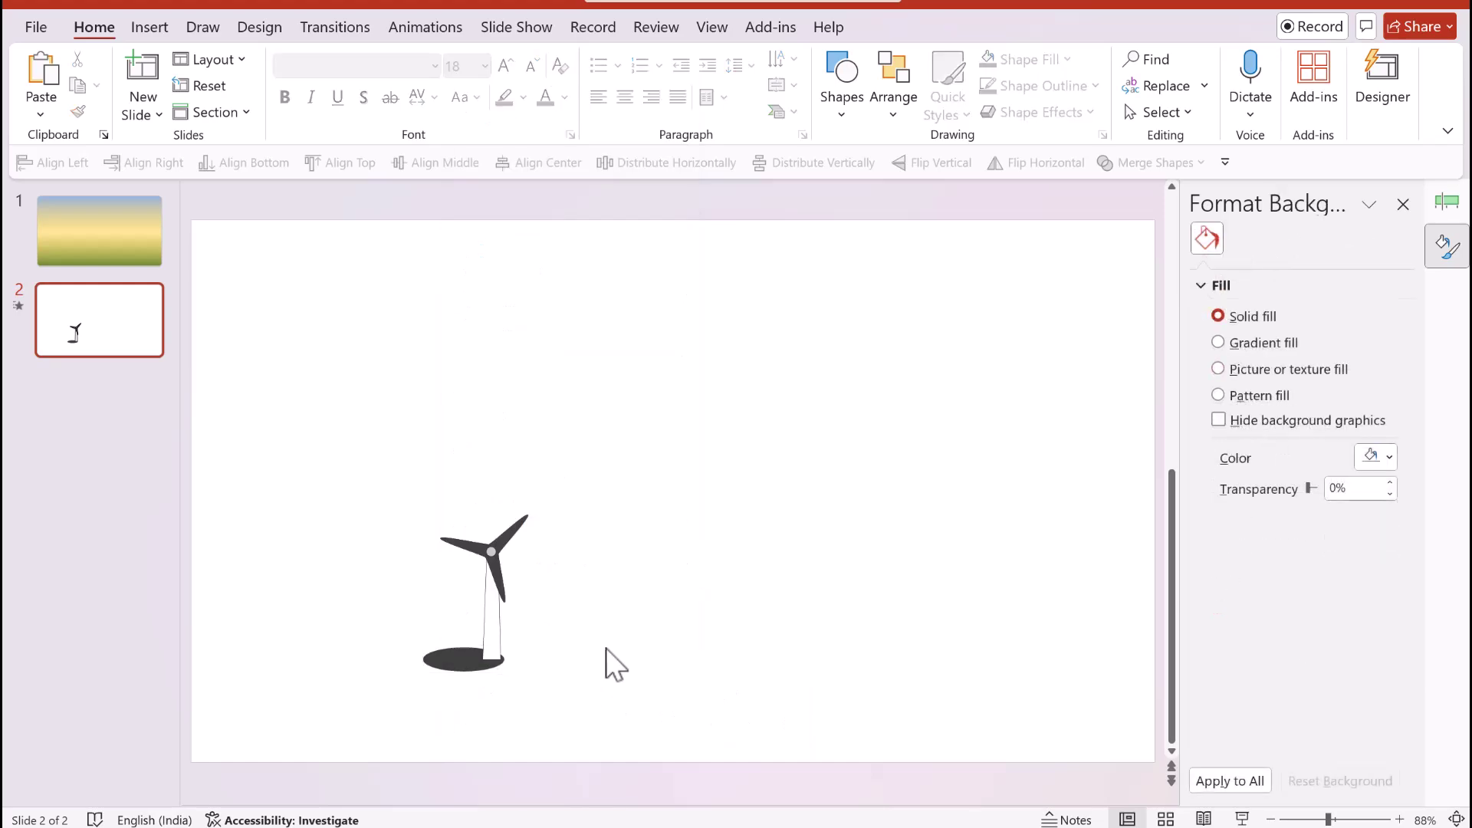
pyautogui.click(1242, 819)
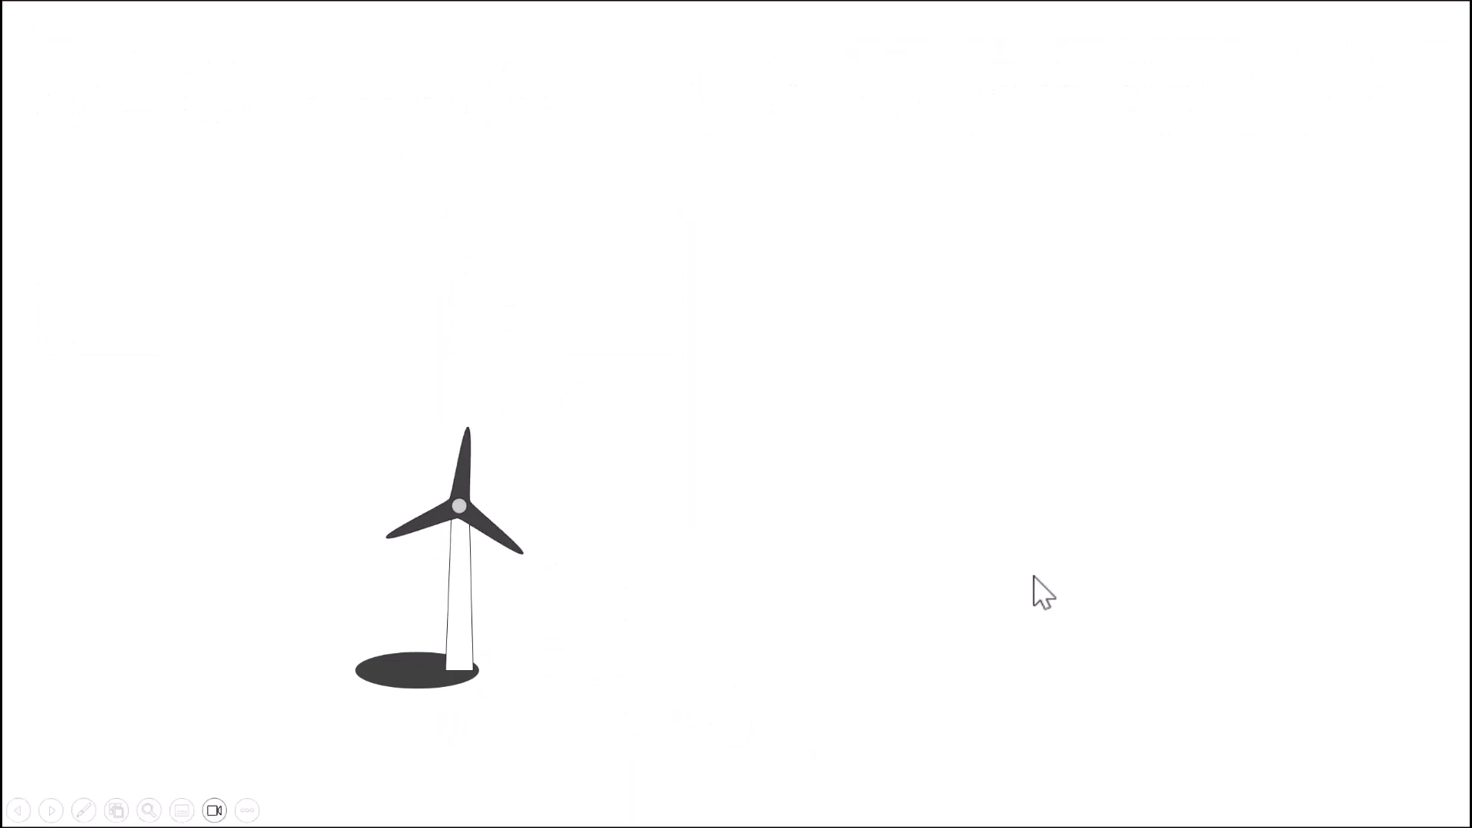
pyautogui.press('Escape')
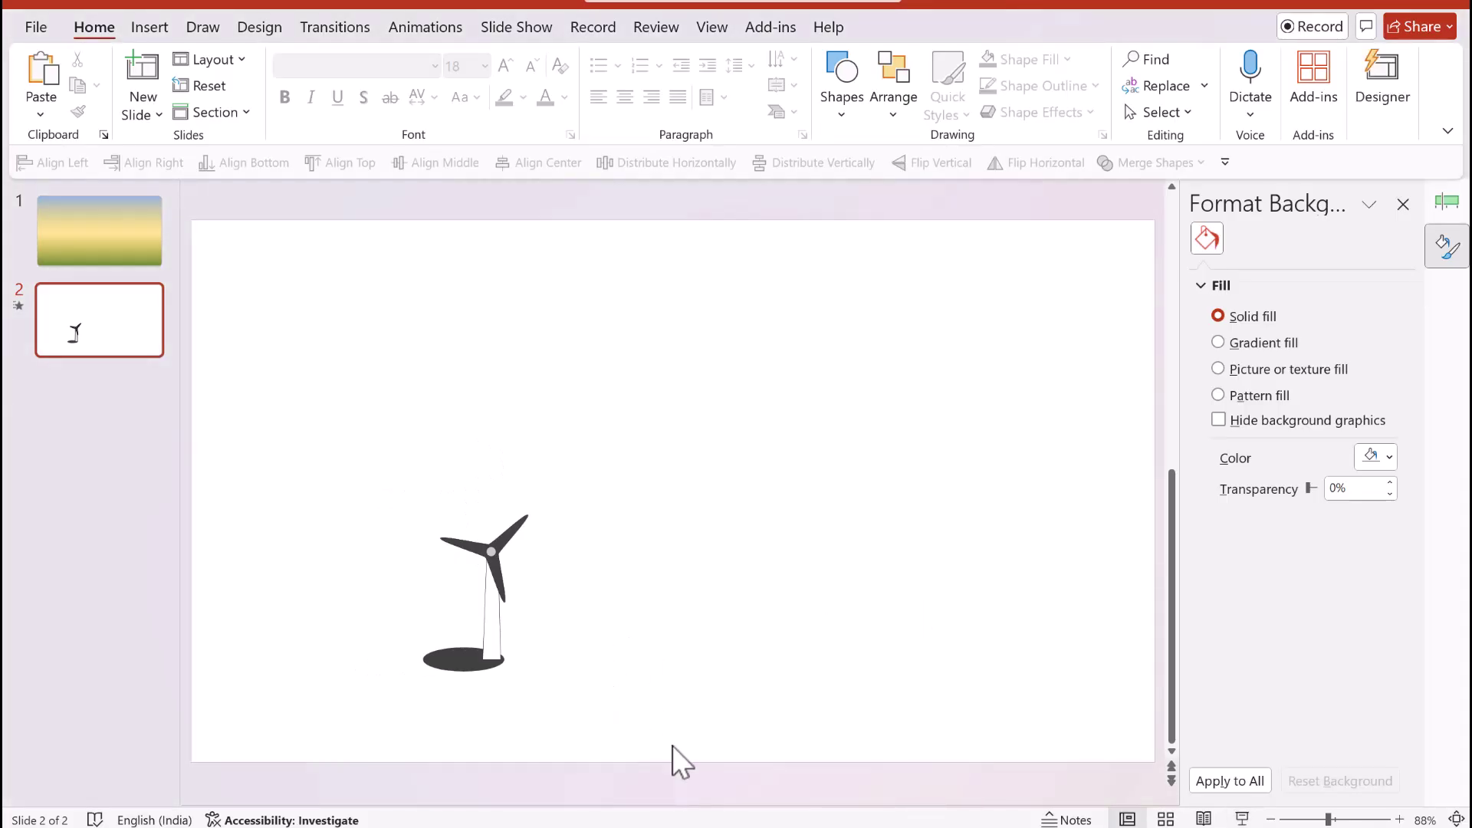
# Add a Float In entrance animation to all the windmill's parts and open its duration for editing.
pyautogui.moveTo(641, 752); pyautogui.dragTo(244, 399)
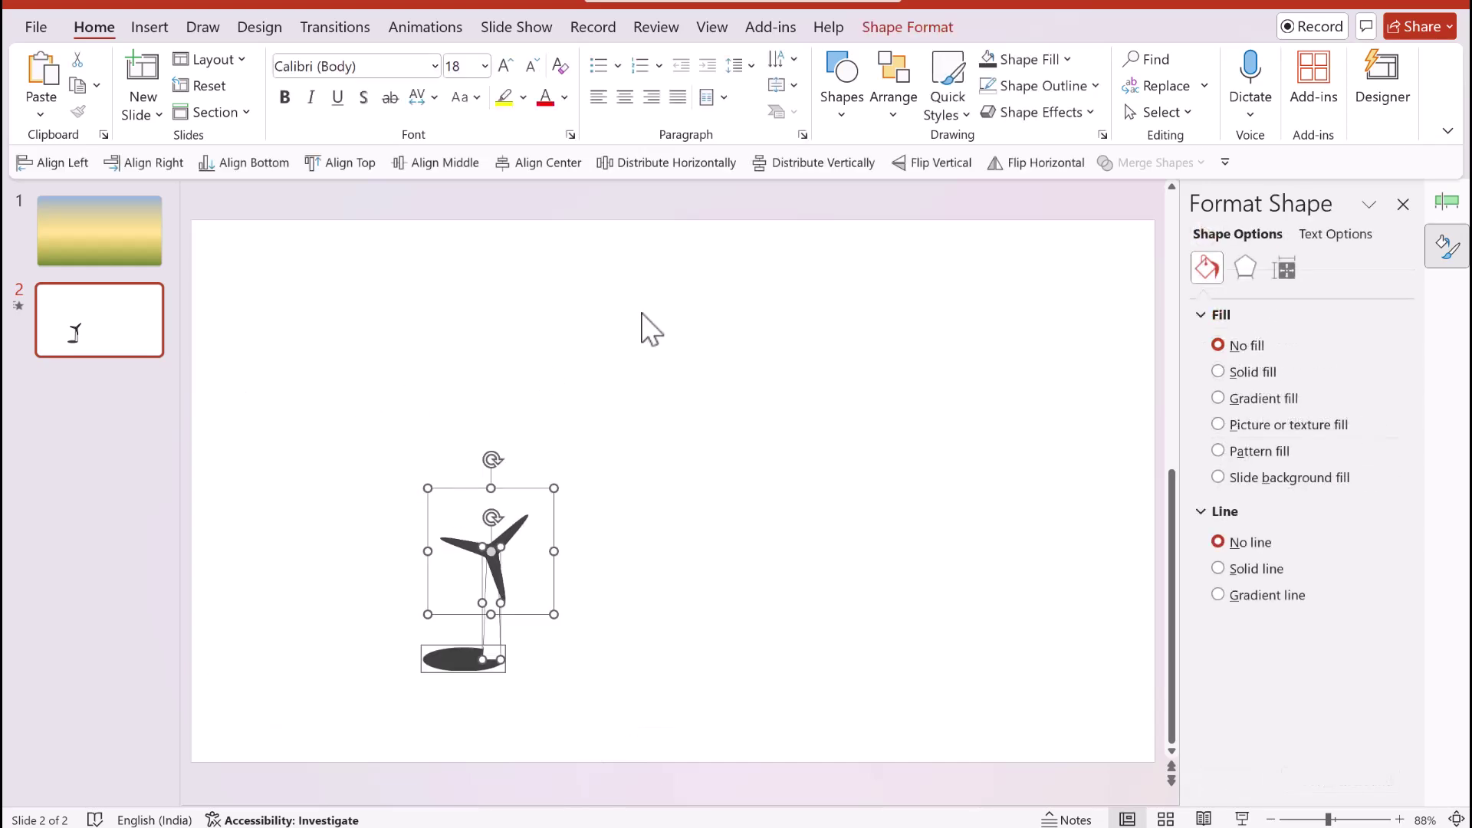
pyautogui.click(429, 29)
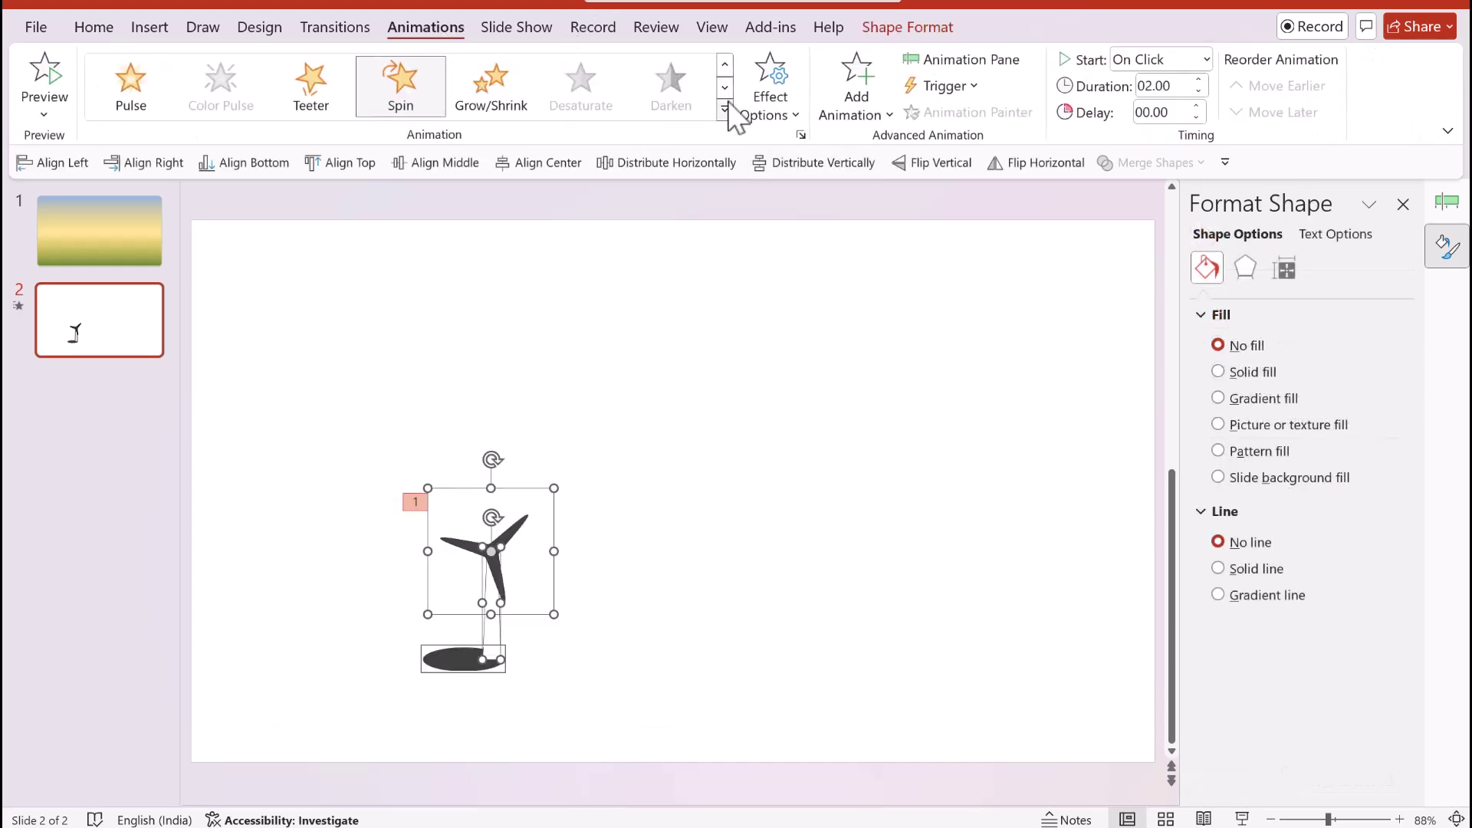
pyautogui.click(867, 115)
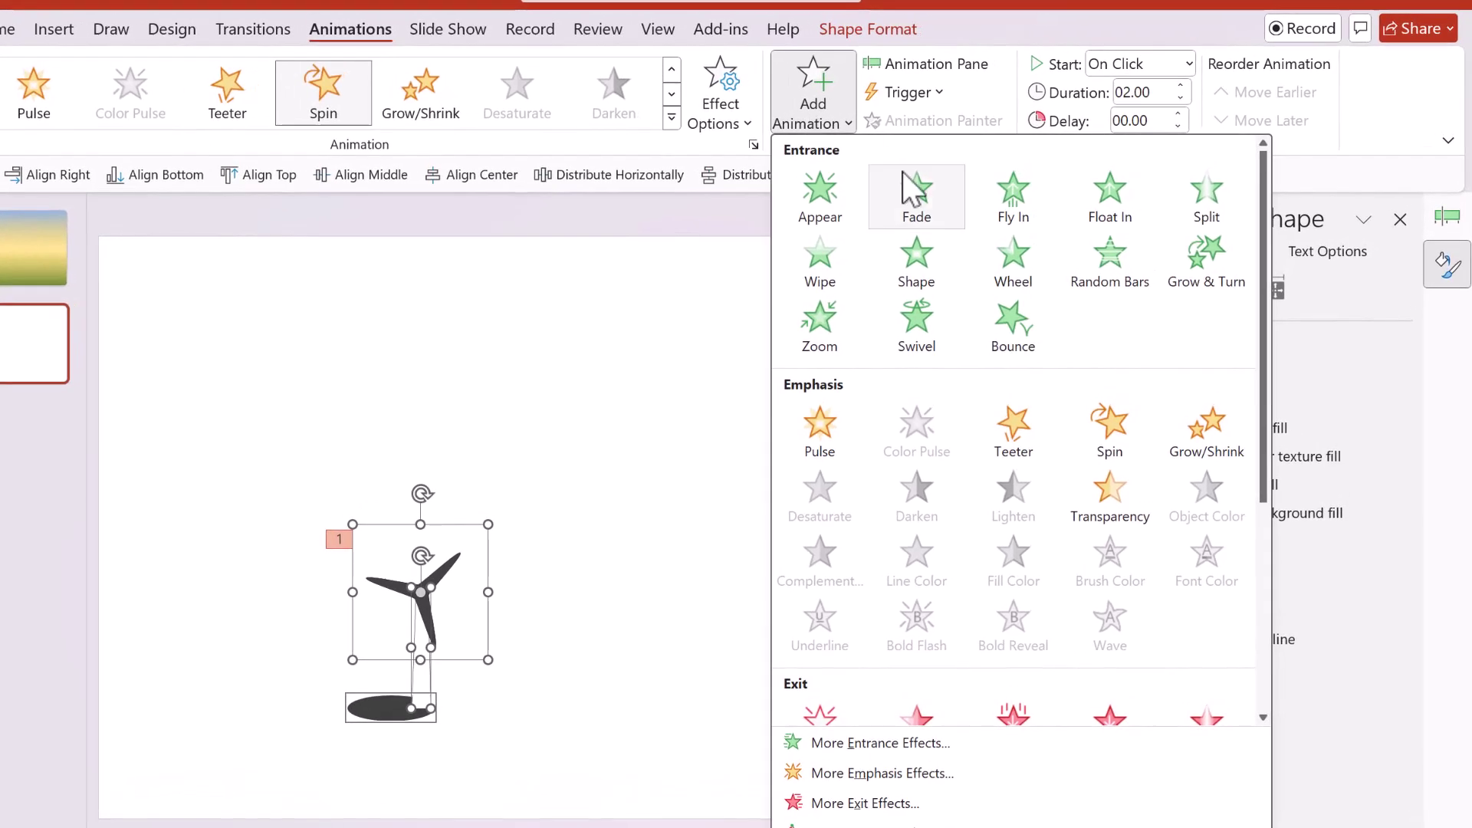
pyautogui.click(1130, 207)
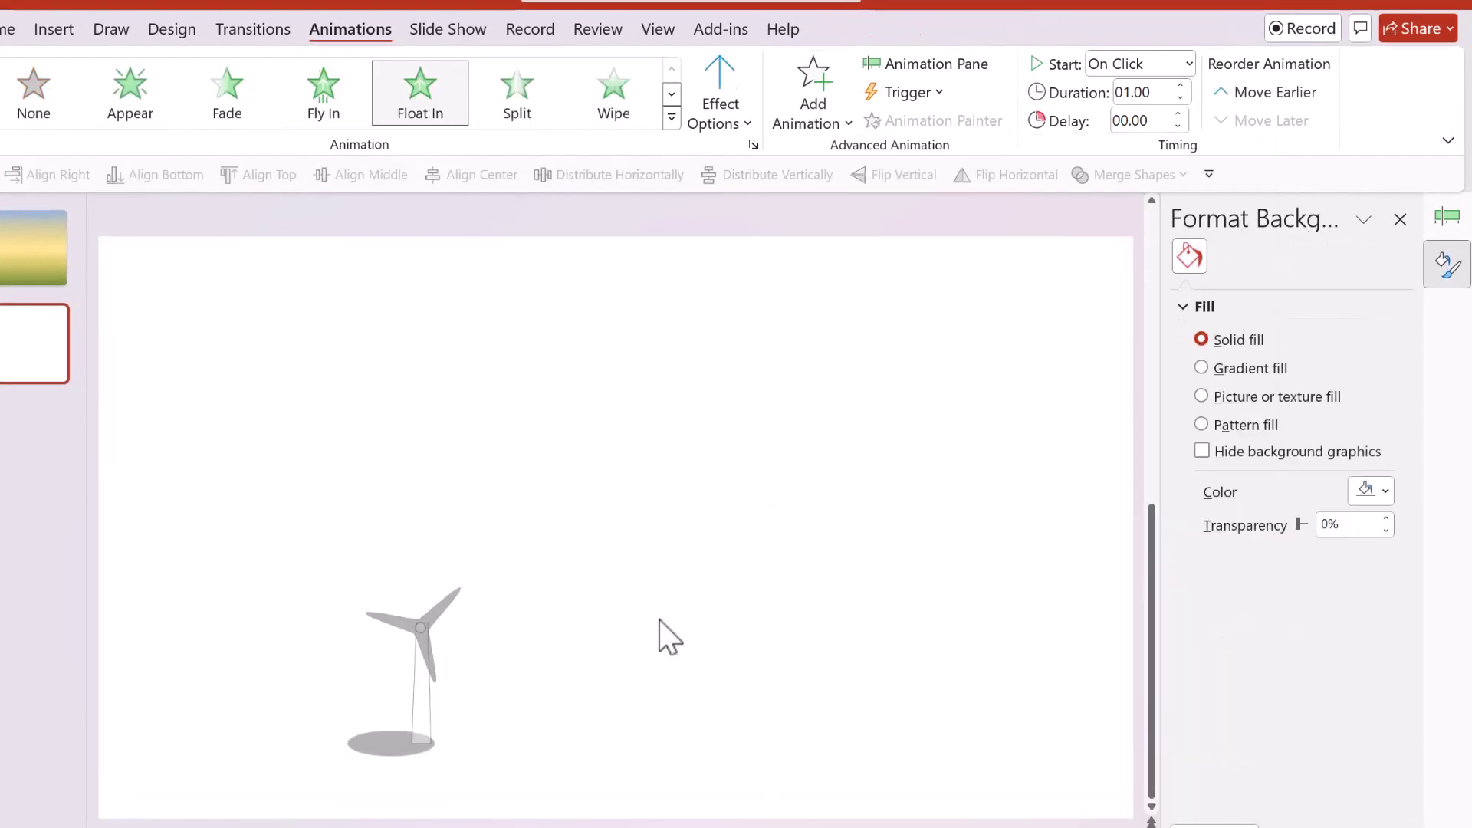
pyautogui.click(1155, 93)
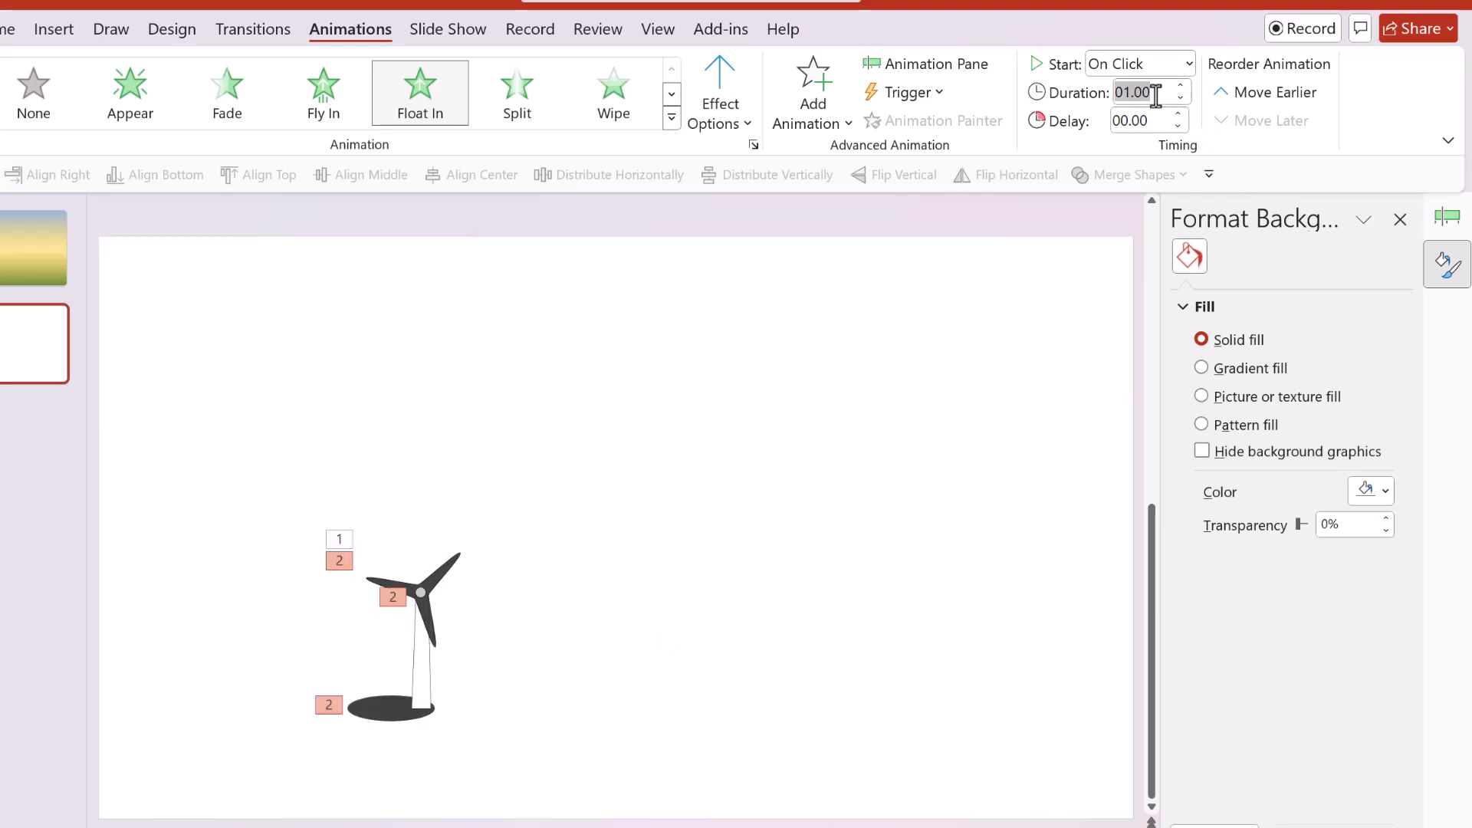
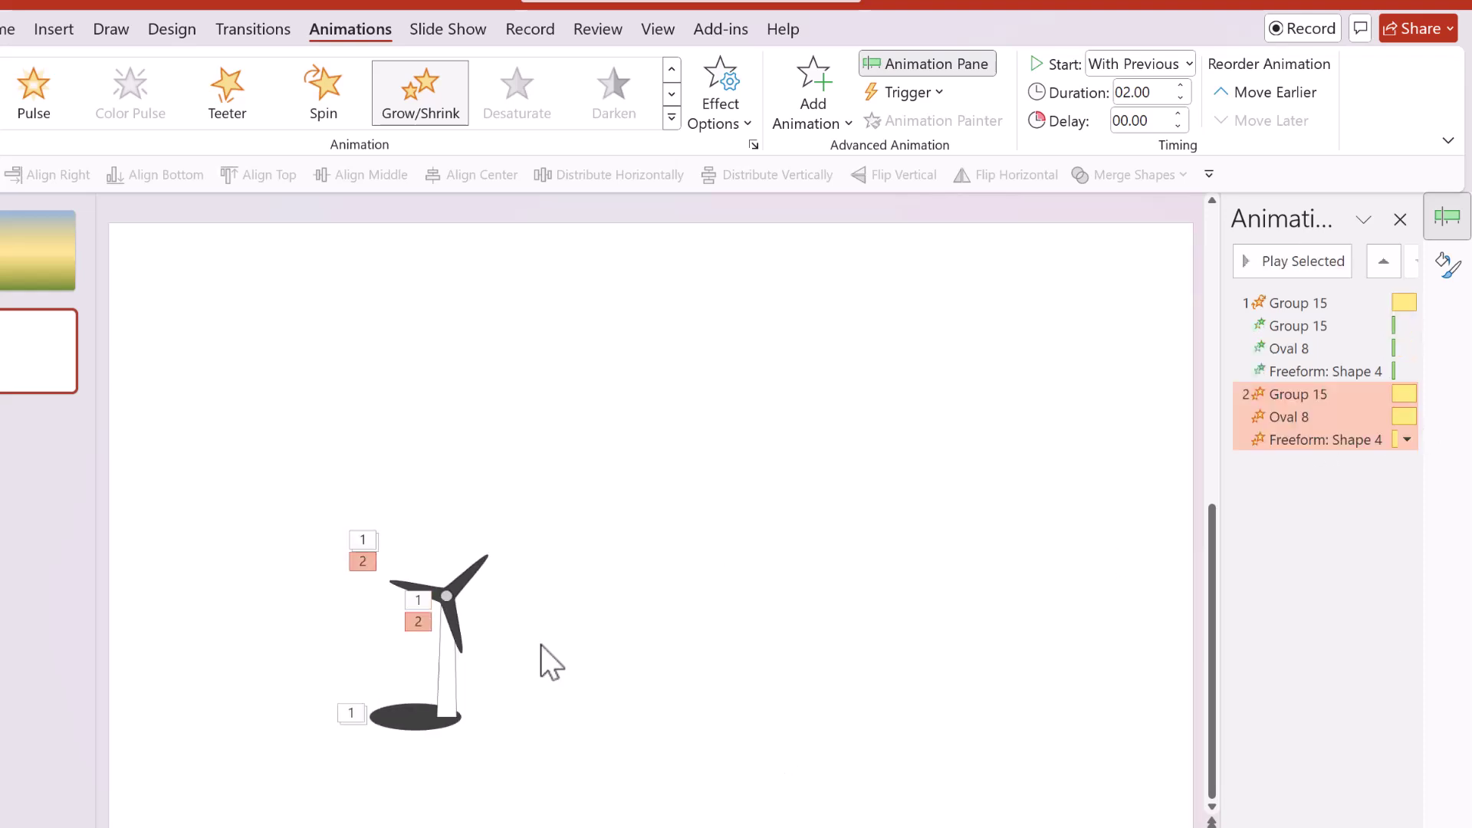
# Set the windmill parts' Grow/Shrink effects to a custom size of 110% with auto-reverse and a duration of 0.25 seconds.
pyautogui.click(1406, 440)
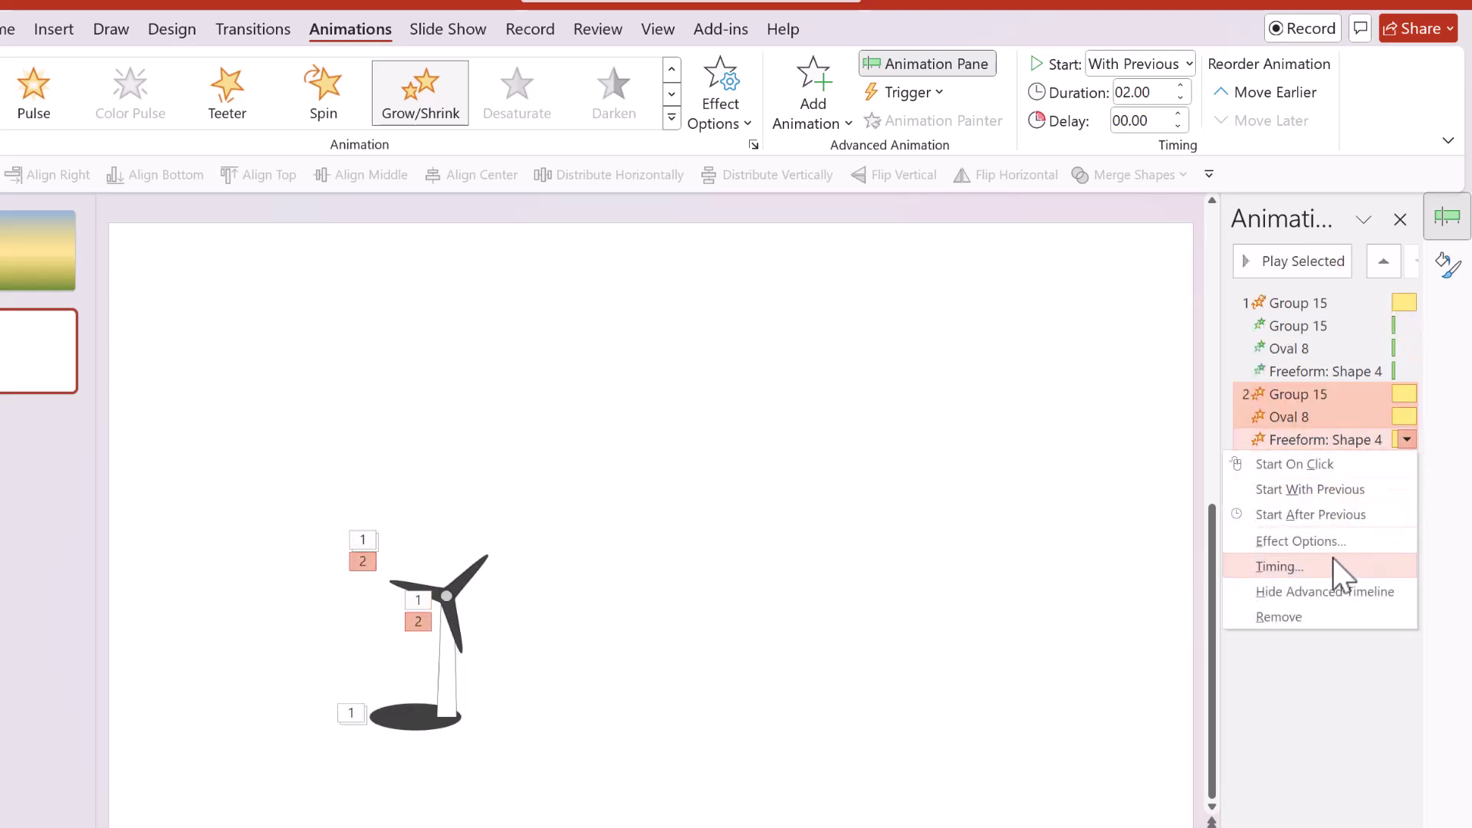
pyautogui.click(1319, 541)
pyautogui.click(763, 270)
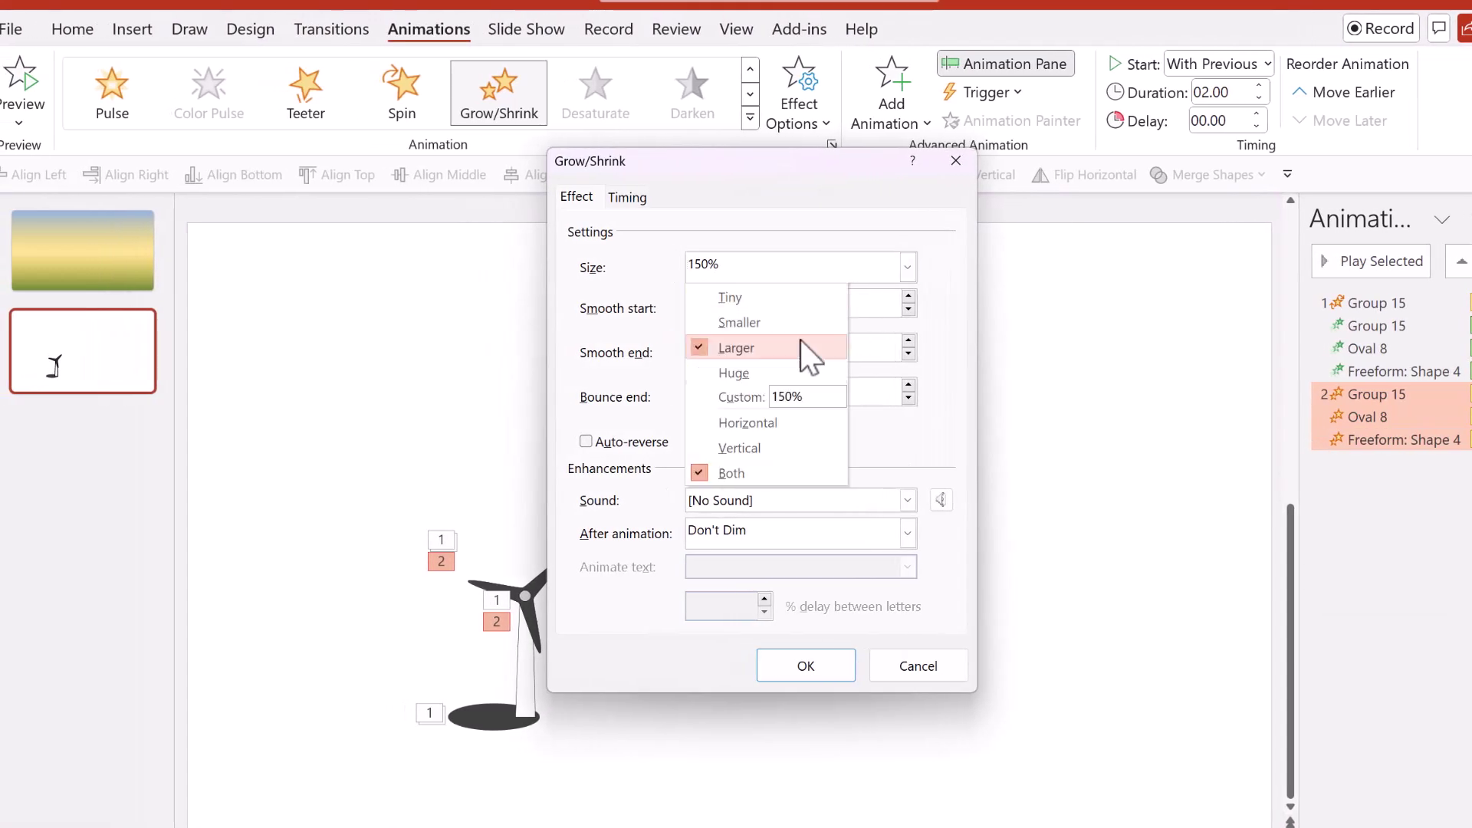
pyautogui.click(798, 396)
pyautogui.write('110')
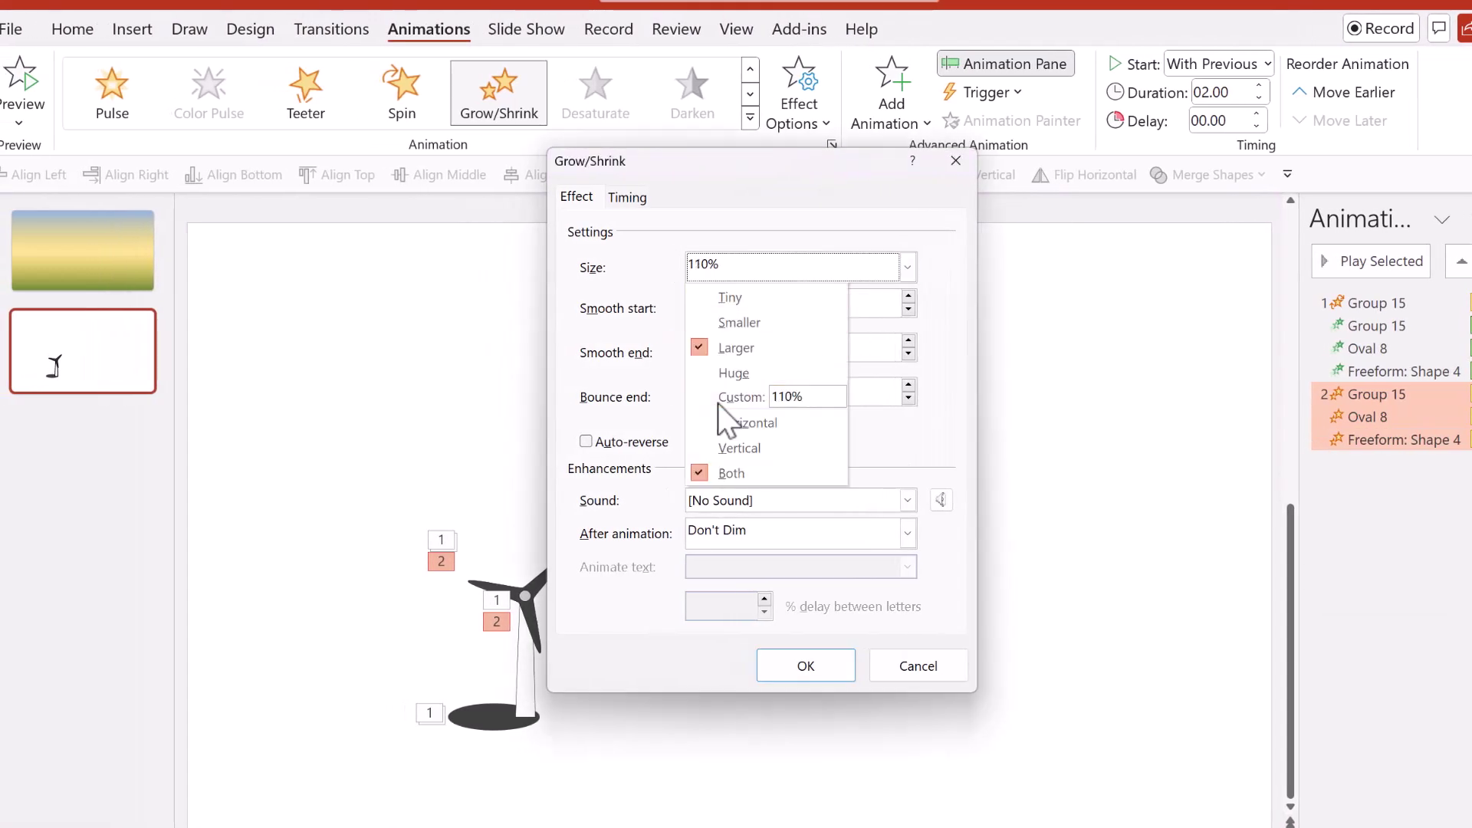
pyautogui.press('Return')
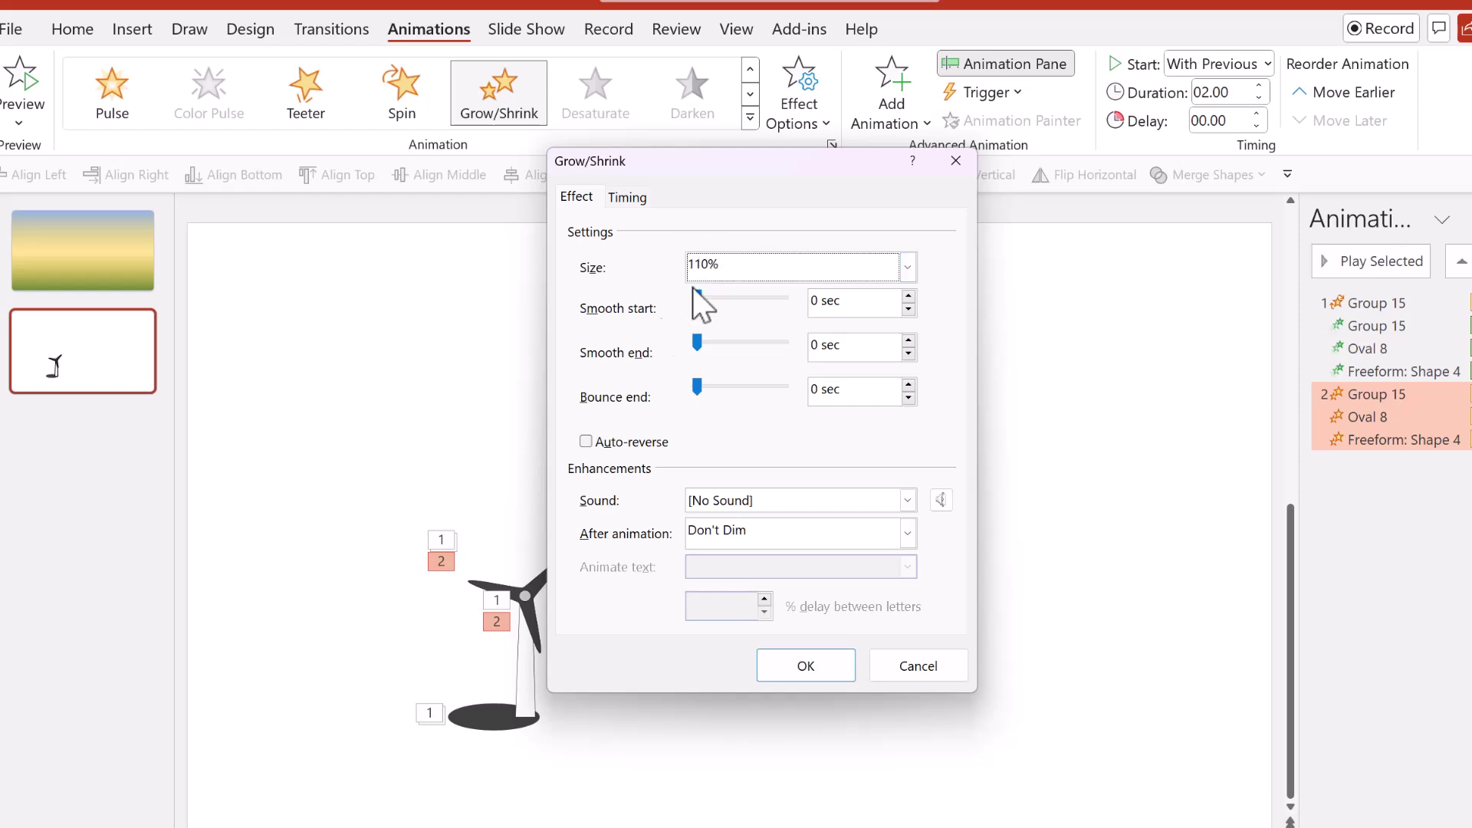
pyautogui.click(585, 444)
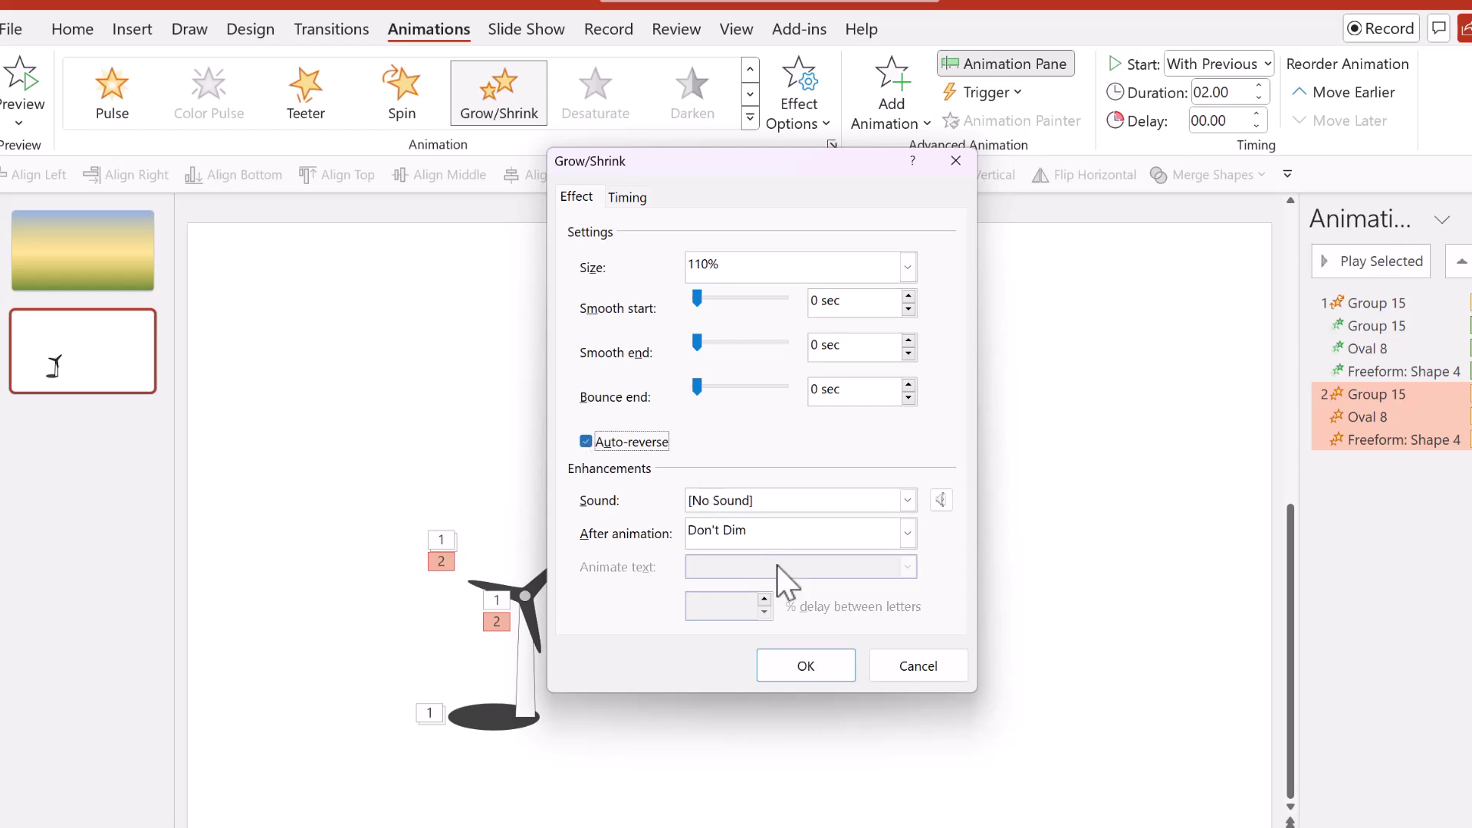
pyautogui.click(804, 667)
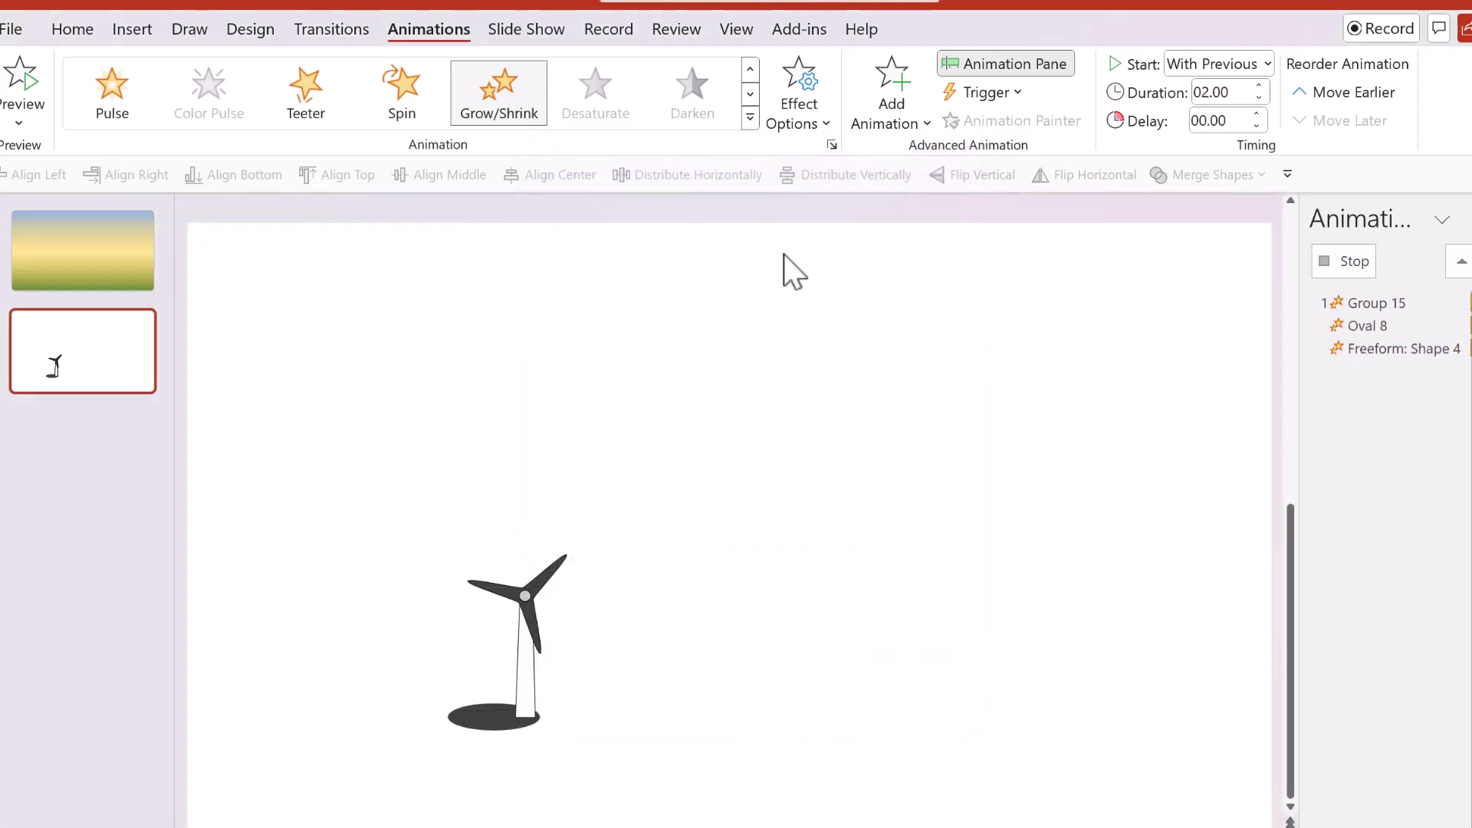
pyautogui.write('0.25')
pyautogui.press('Return')
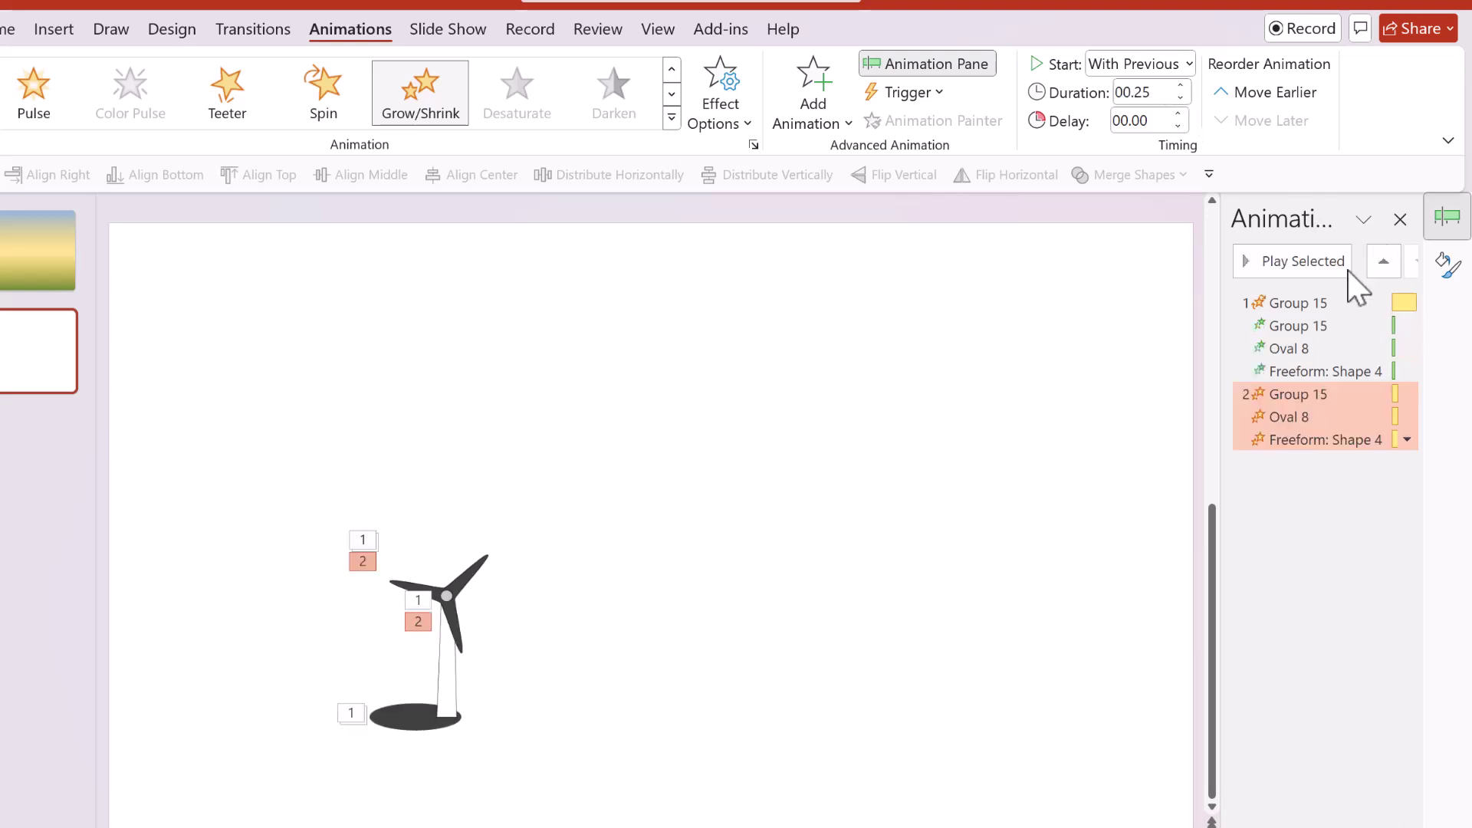
# Move the blades' Spin animation to the end of the animation order and set it to start After Previous.
pyautogui.click(1307, 395)
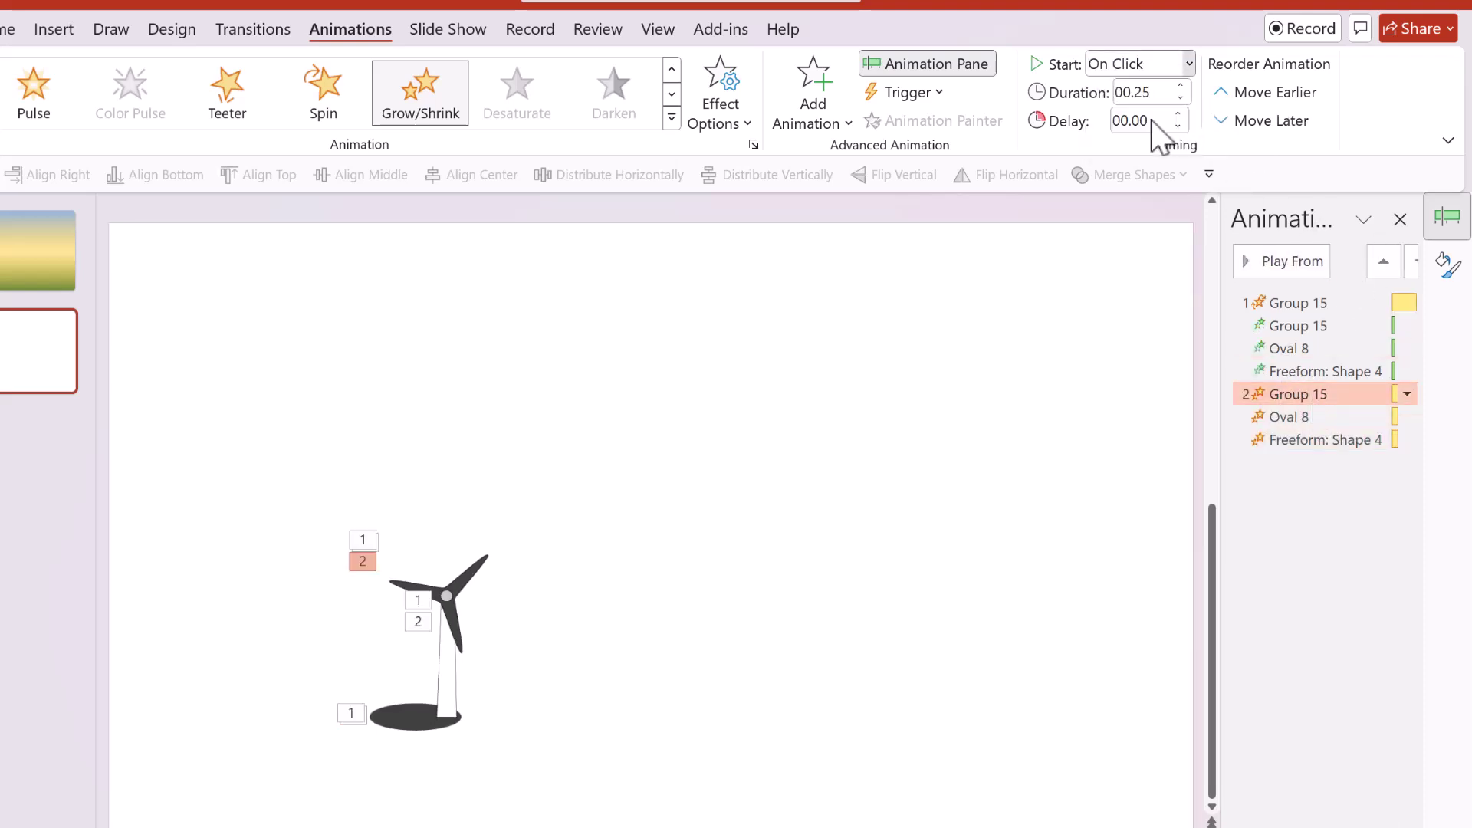
pyautogui.moveTo(1269, 321); pyautogui.dragTo(1297, 301)
pyautogui.moveTo(1298, 302); pyautogui.dragTo(1291, 450)
pyautogui.click(1156, 66)
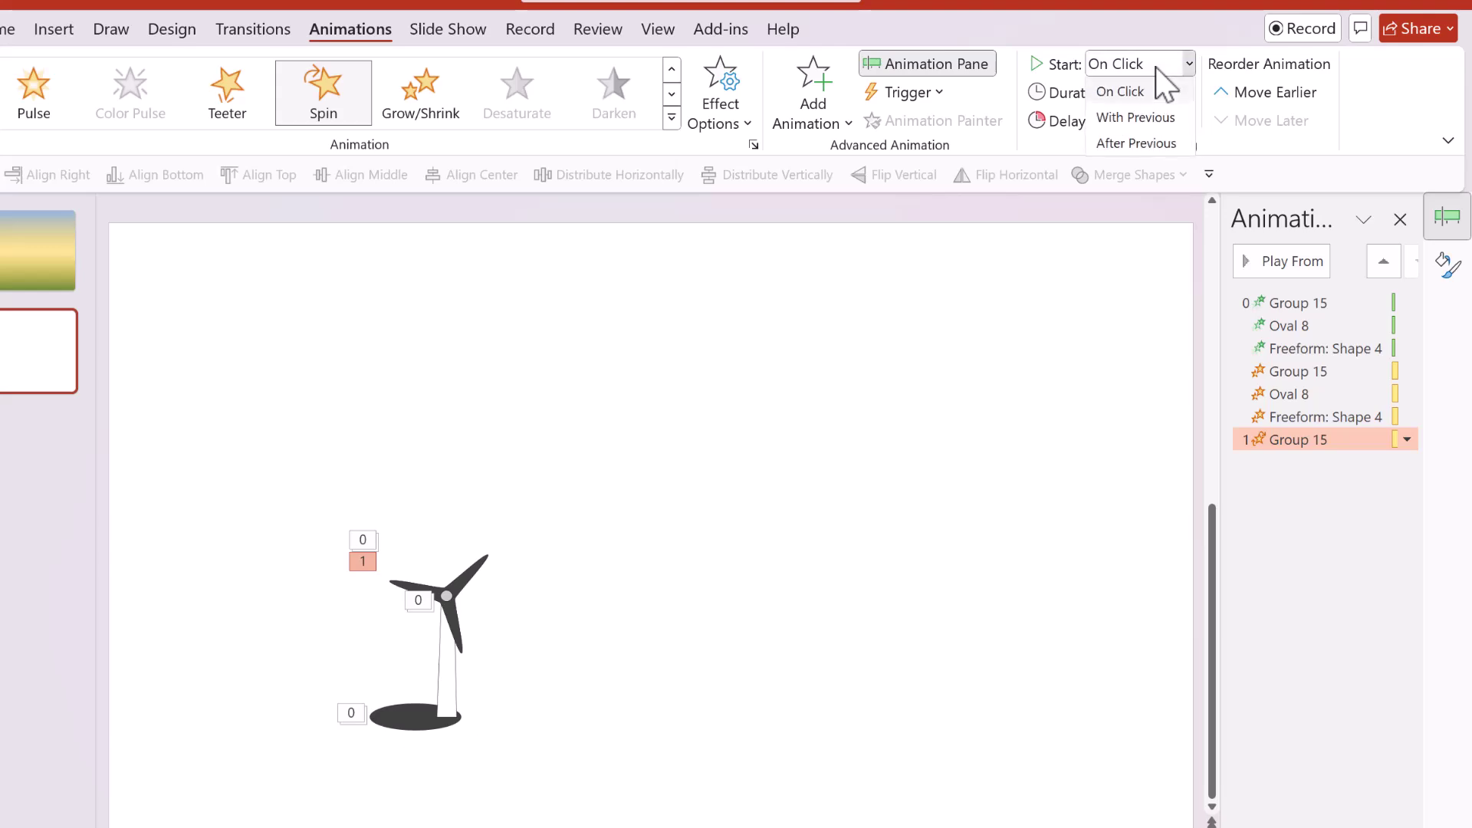
pyautogui.click(1133, 138)
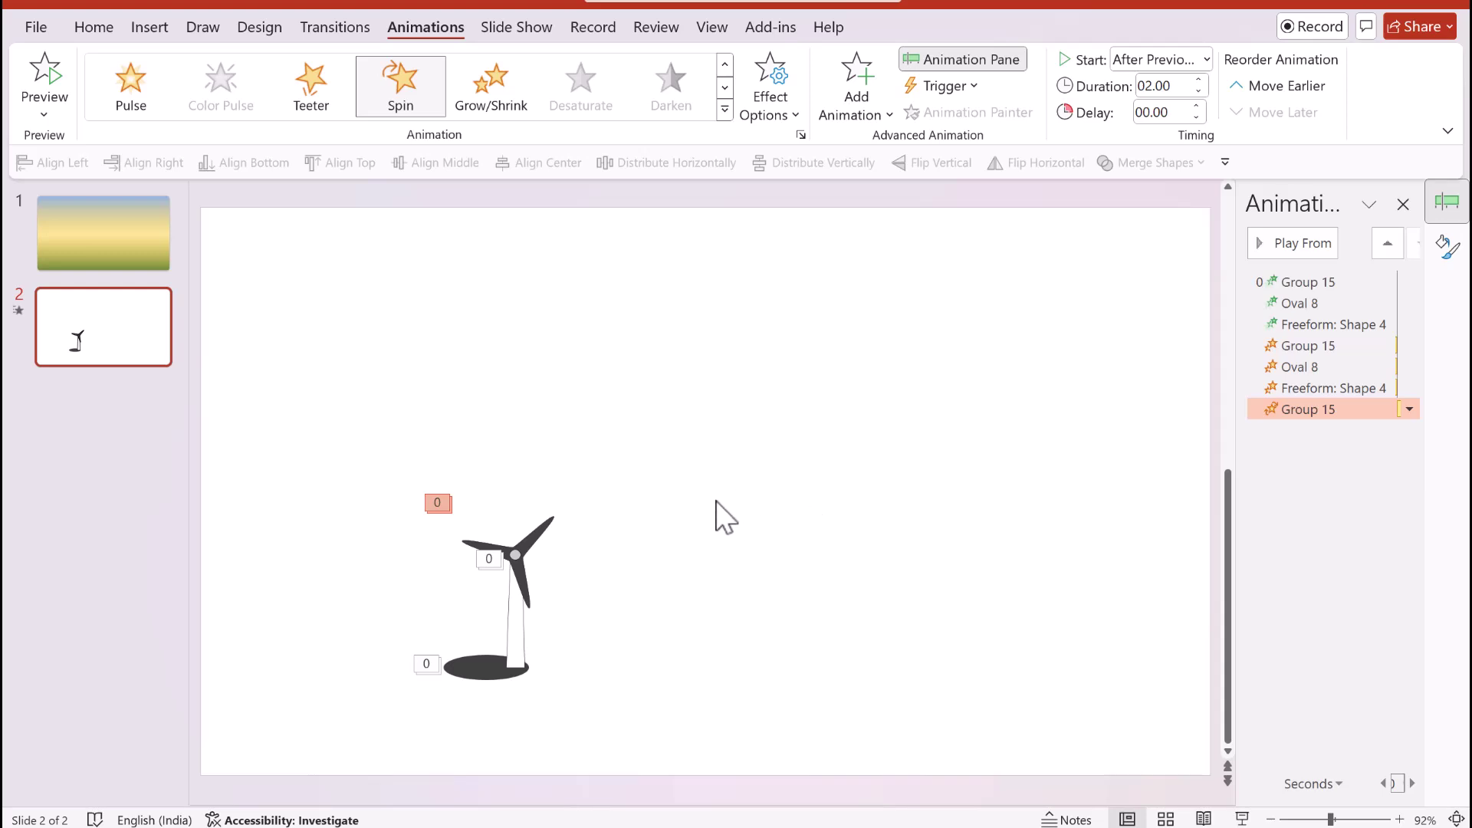
# Play the slide as a slide show to check the windmill's animation sequence, and return to editing.
pyautogui.moveTo(1314, 405); pyautogui.dragTo(1307, 434)
pyautogui.click(1242, 819)
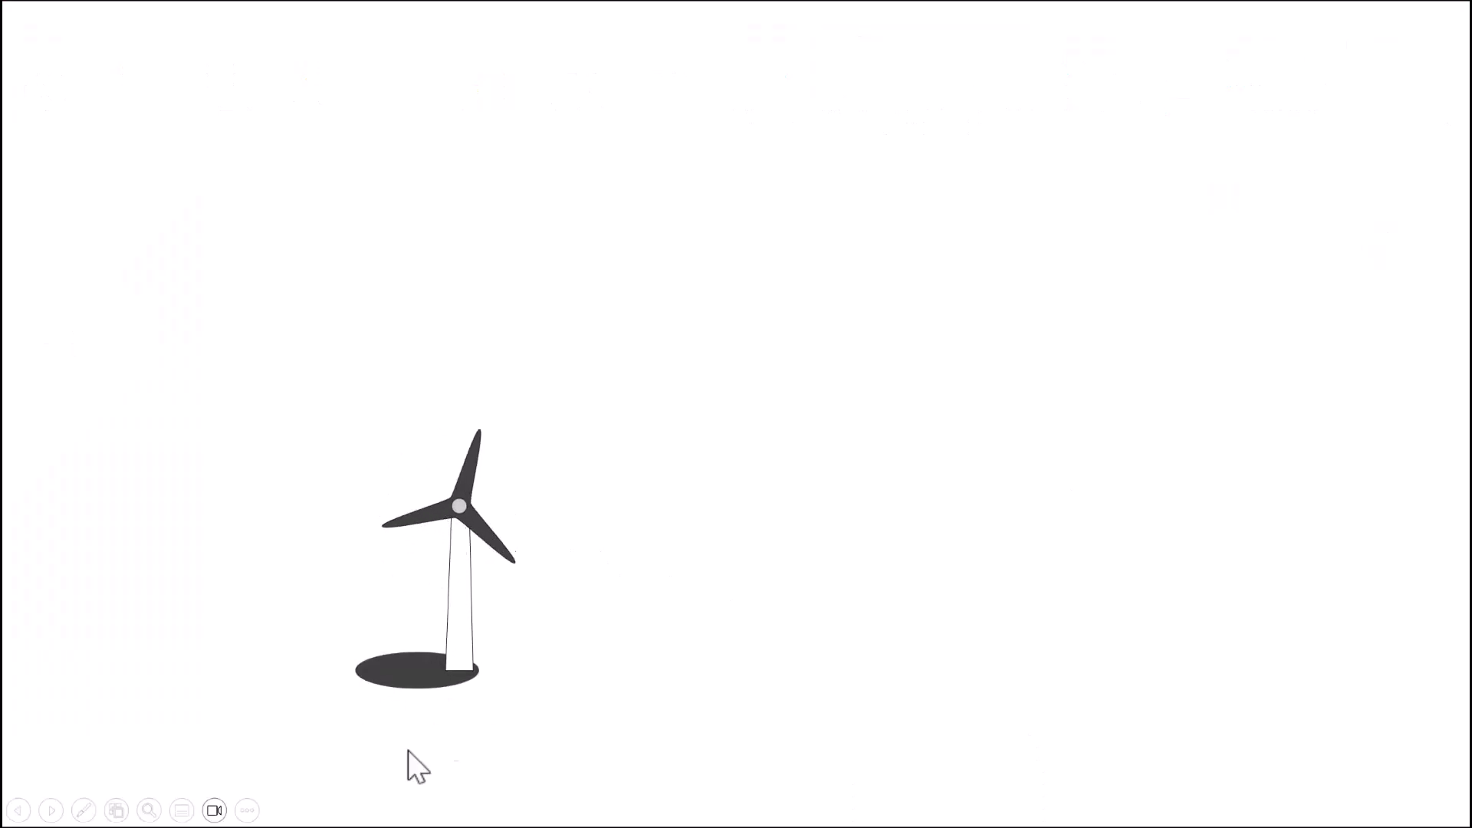
pyautogui.press('Escape')
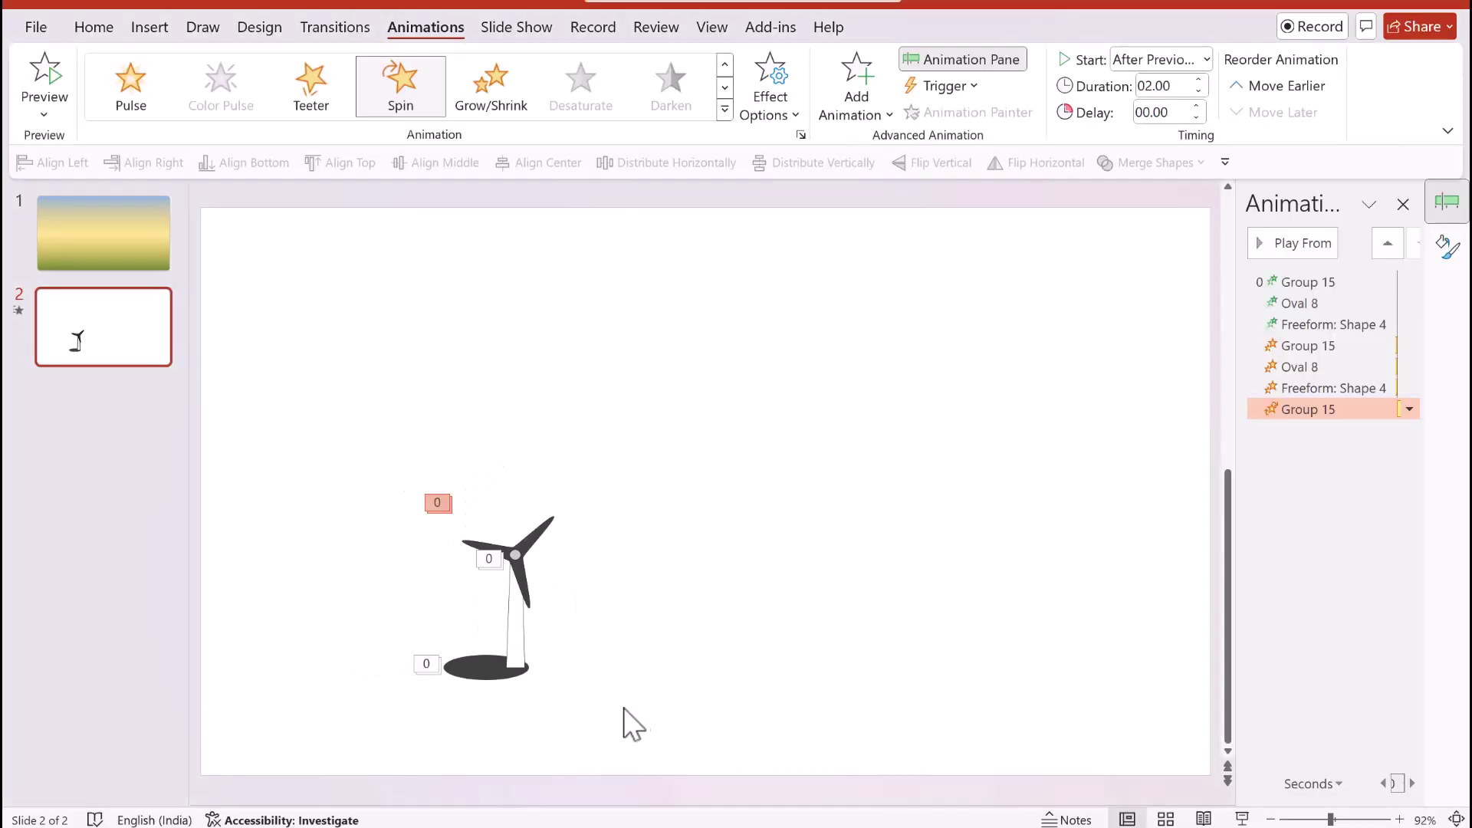
# Copy the whole windmill from slide 2 and paste it onto the gradient background slide.
pyautogui.moveTo(667, 740); pyautogui.dragTo(310, 416)
pyautogui.hotkey('ctrl', 'c')
pyautogui.click(157, 261)
pyautogui.hotkey('ctrl', 'v')
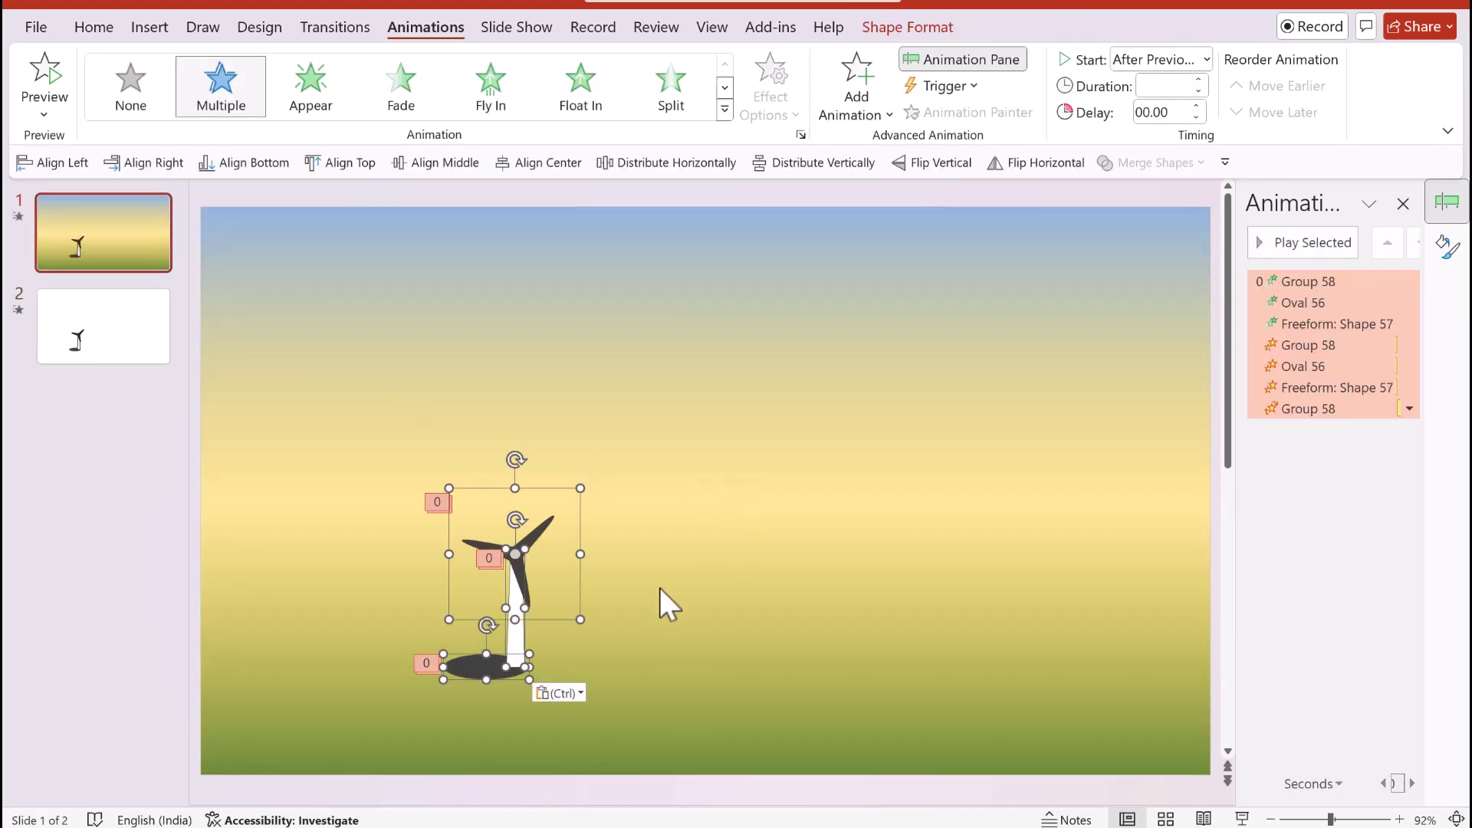
# Duplicate the windmill and arrange the two side by side, with the original slightly higher and to the left of the copy.
pyautogui.hotkey('ctrl', 'd')
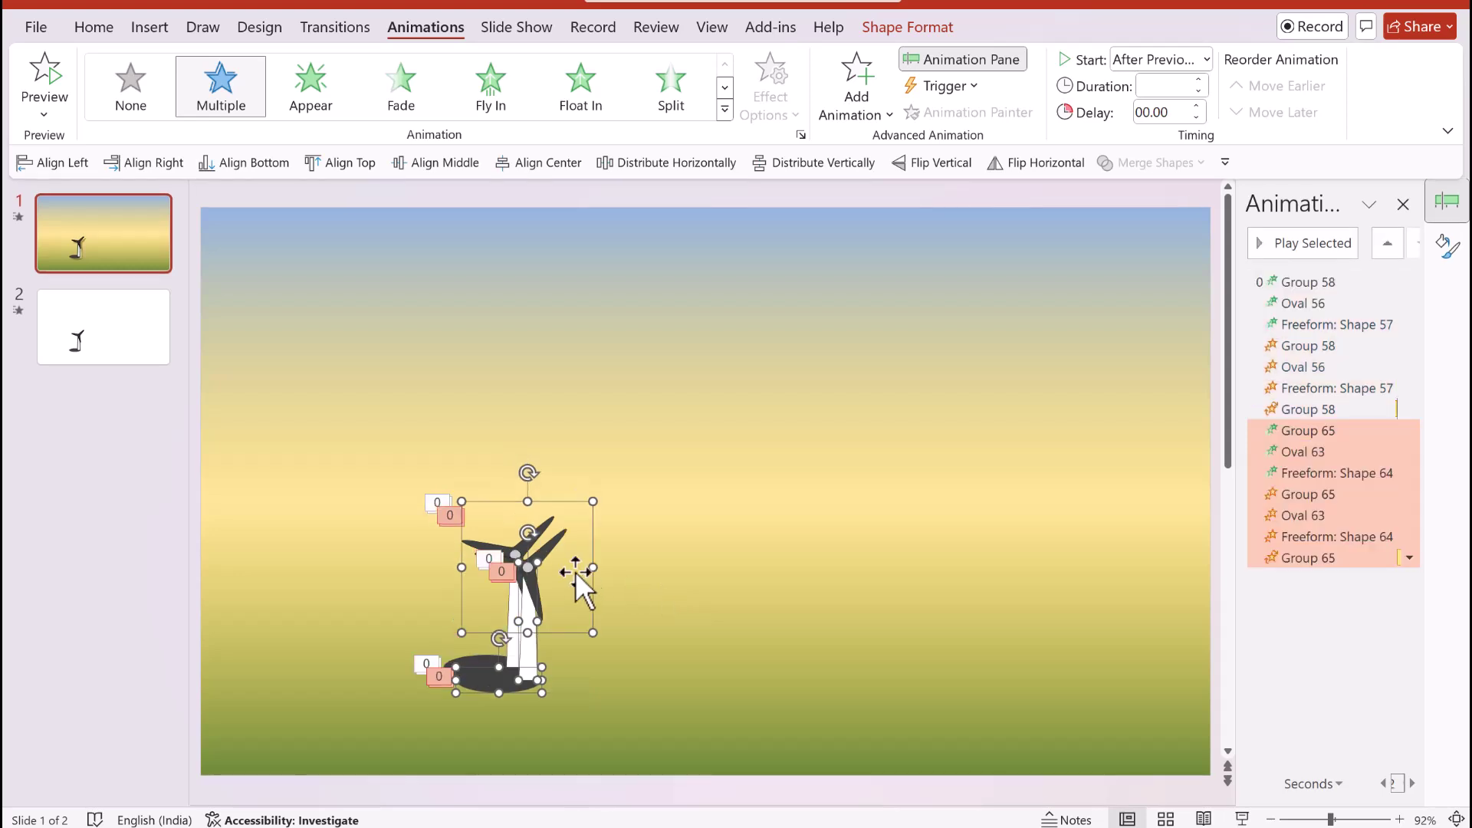
pyautogui.moveTo(594, 531); pyautogui.dragTo(753, 542)
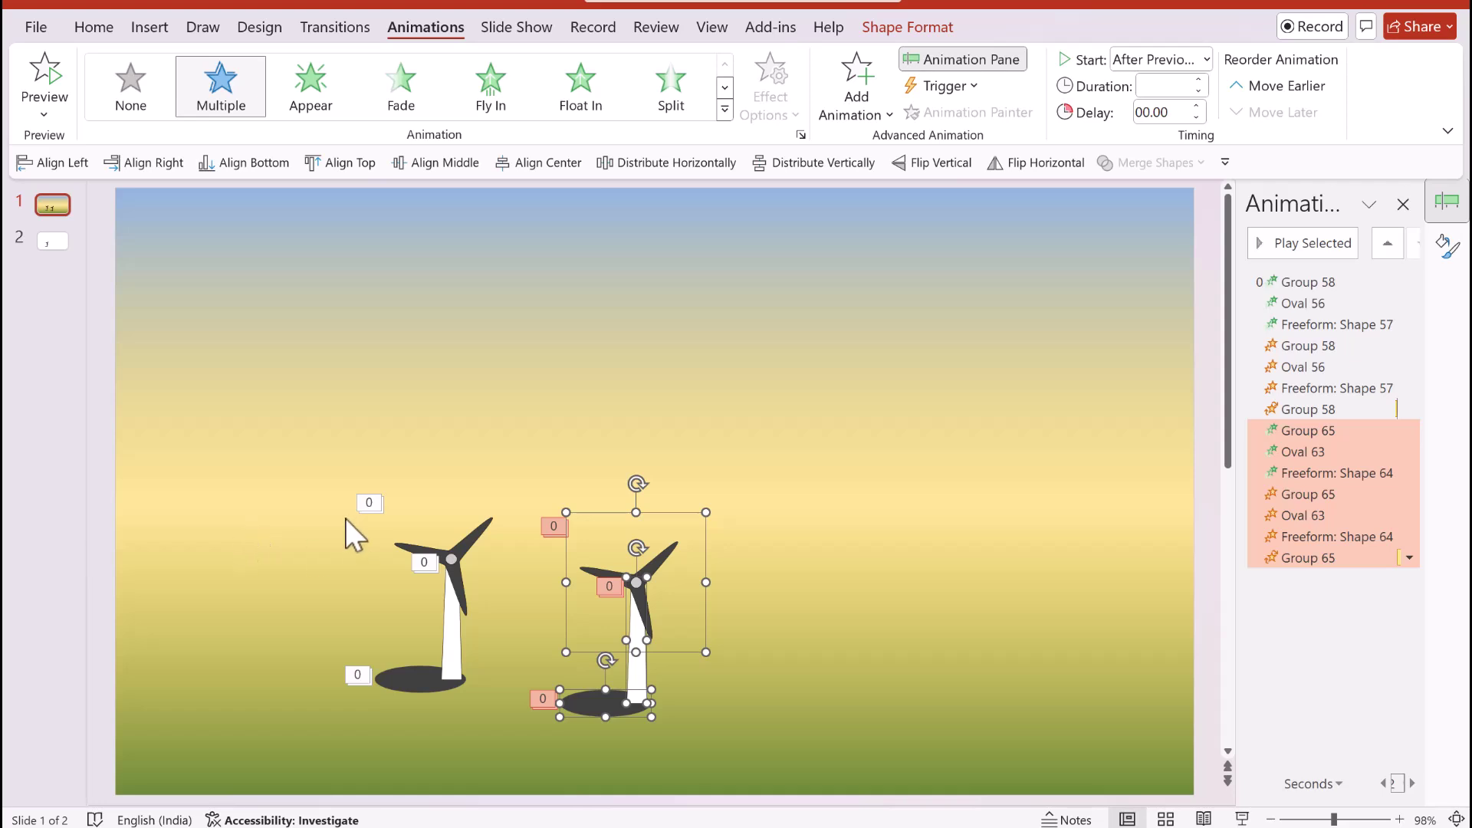
pyautogui.moveTo(288, 493); pyautogui.dragTo(572, 740)
pyautogui.moveTo(466, 564); pyautogui.dragTo(522, 550)
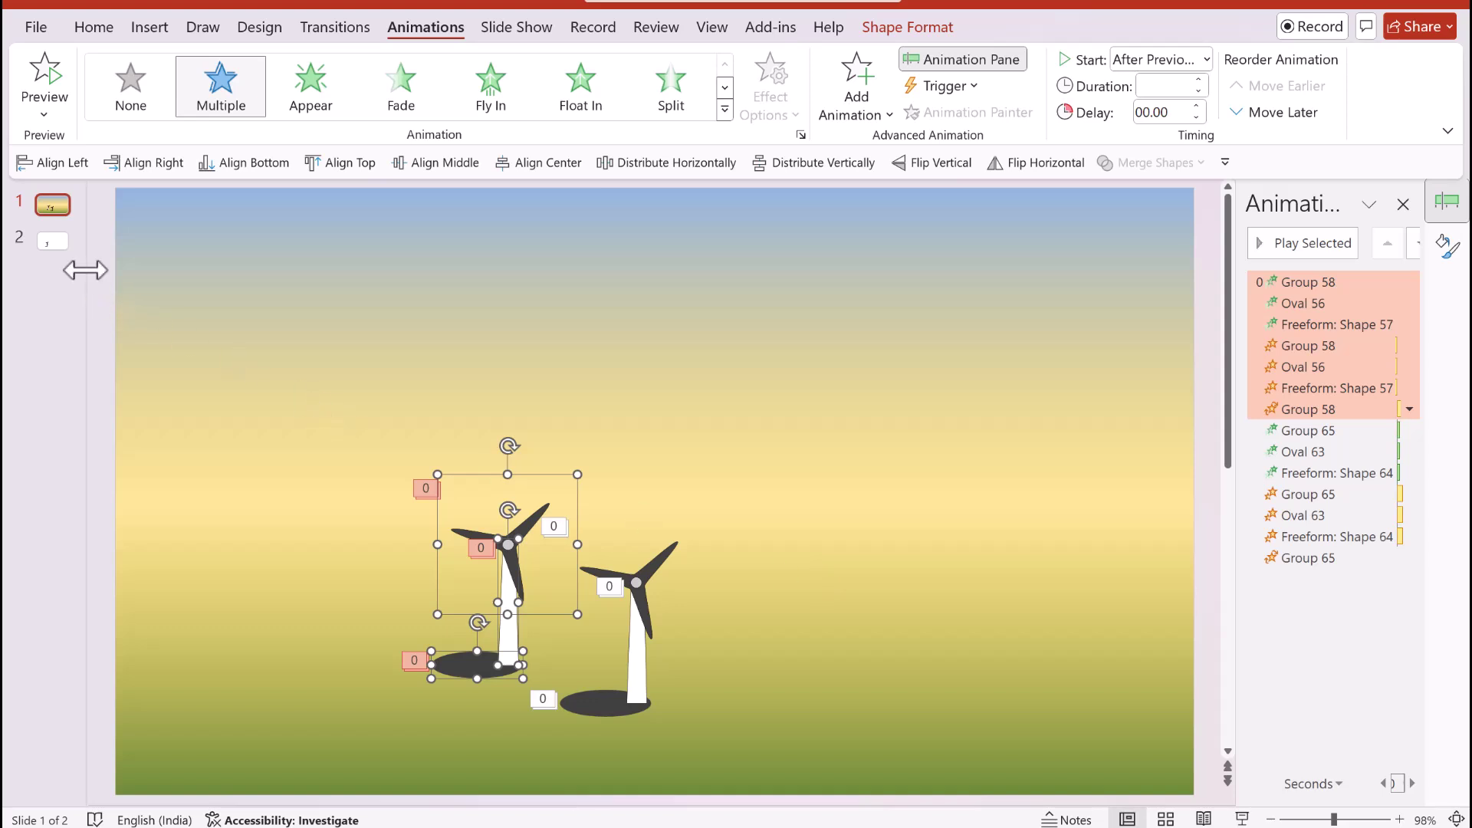
pyautogui.click(999, 385)
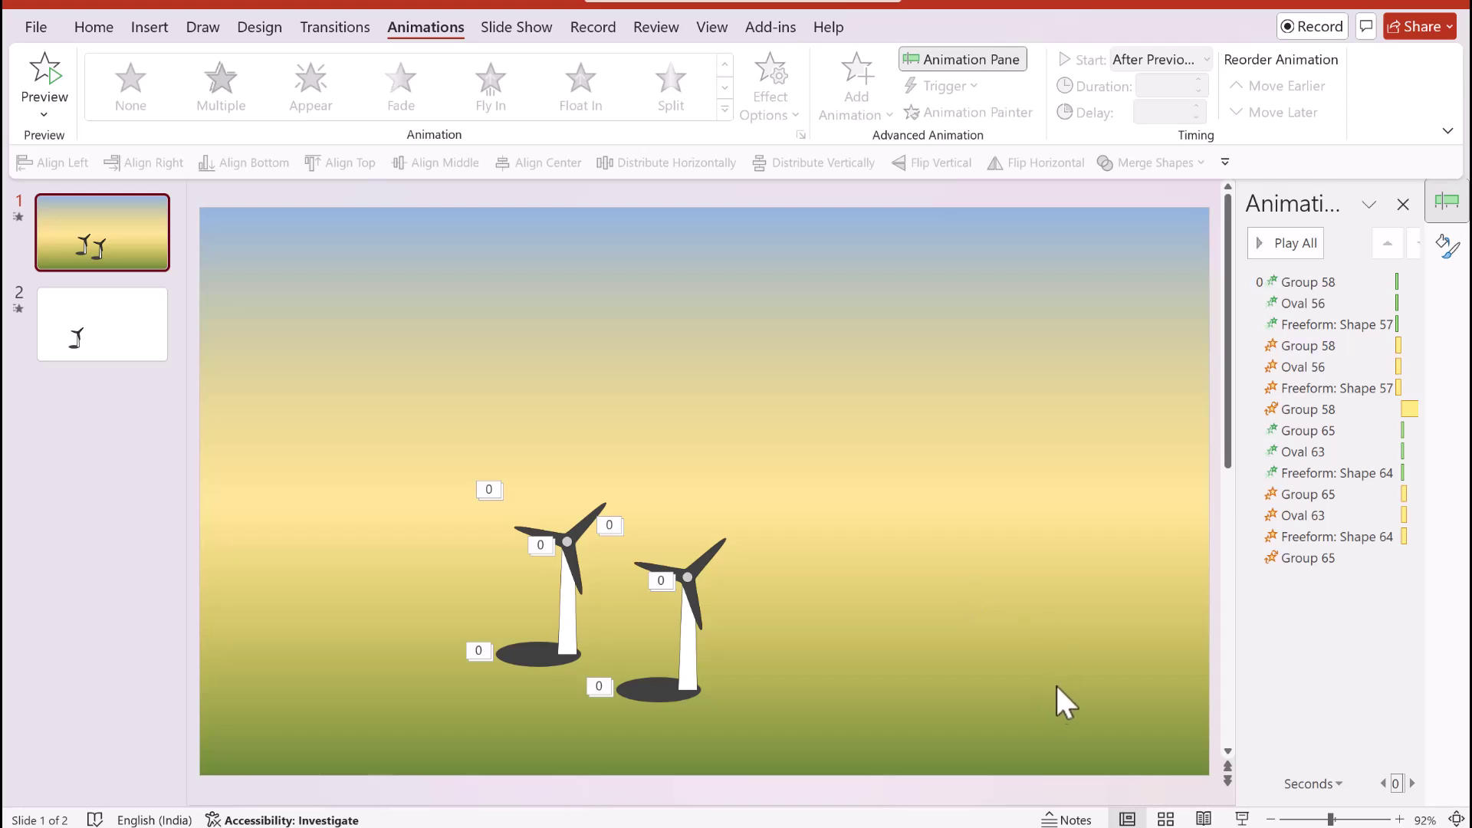
# Switch to File Explorer, copy the pine-trees-311512 file from Downloads, and paste it onto the gradient slide in PowerPoint.
pyautogui.click(848, 740)
pyautogui.click(735, 6)
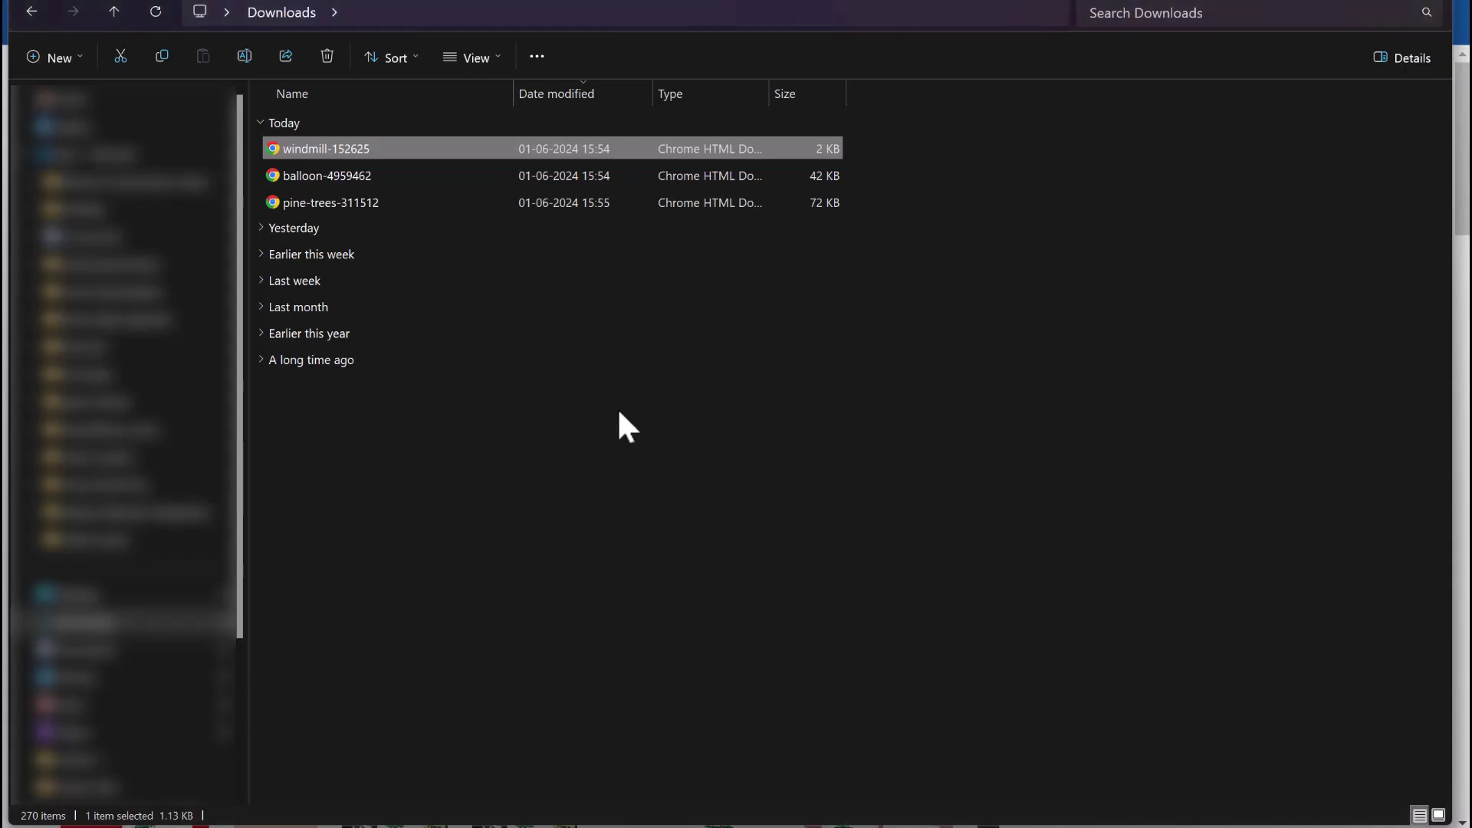
pyautogui.click(325, 204)
pyautogui.rightClick(322, 198)
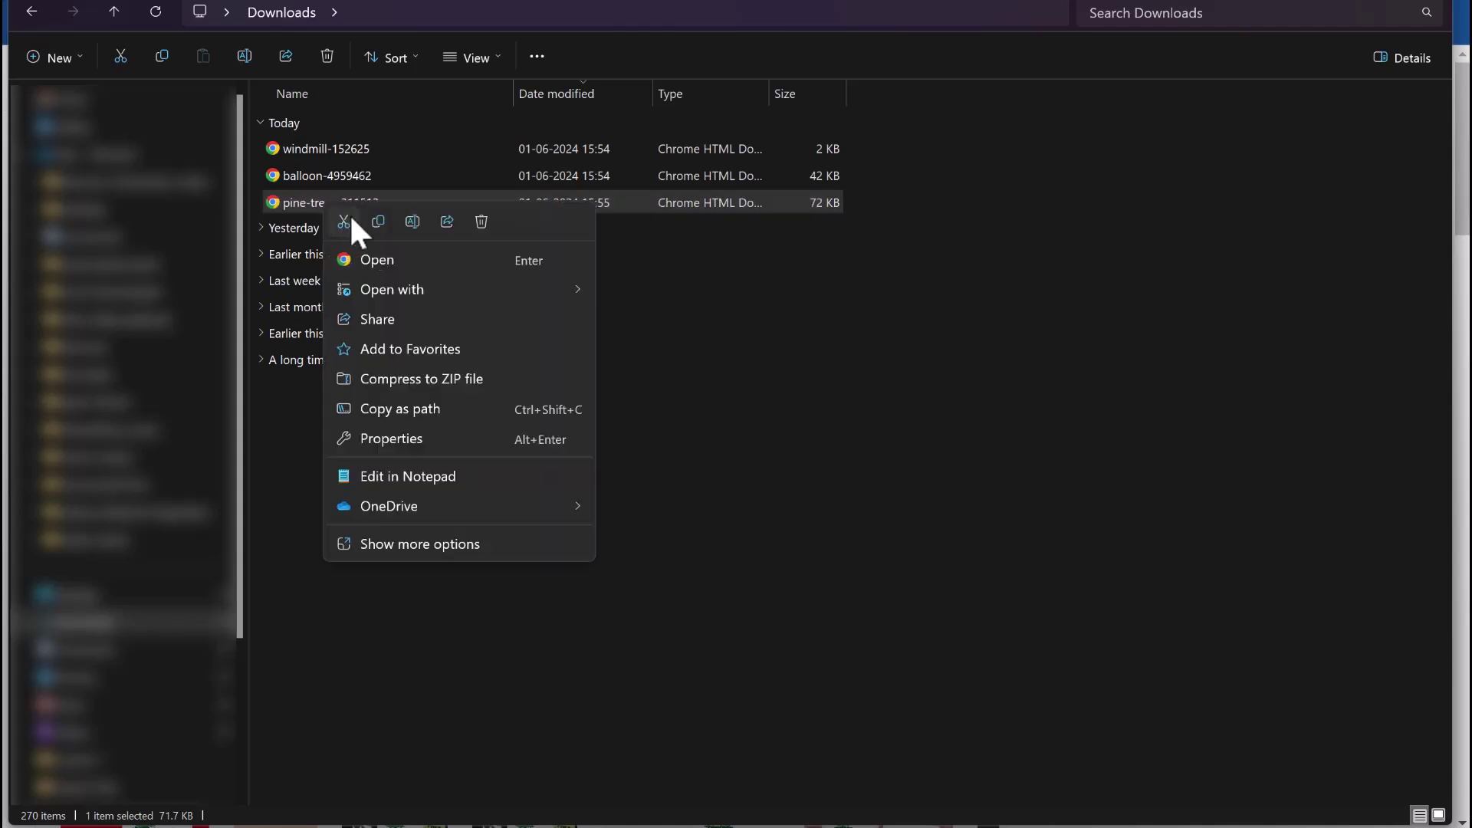
pyautogui.click(370, 224)
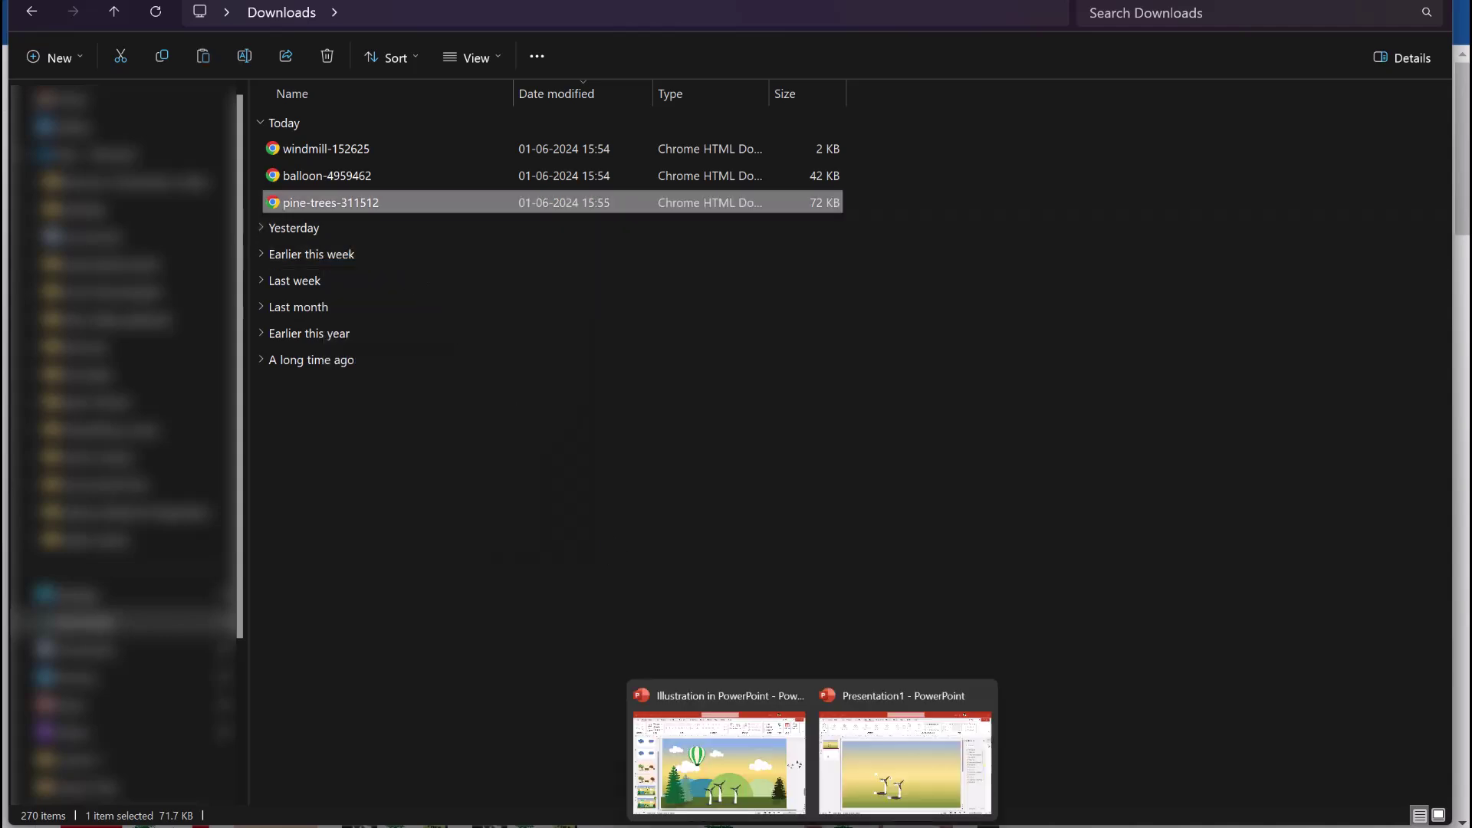
pyautogui.click(797, 789)
pyautogui.rightClick(780, 416)
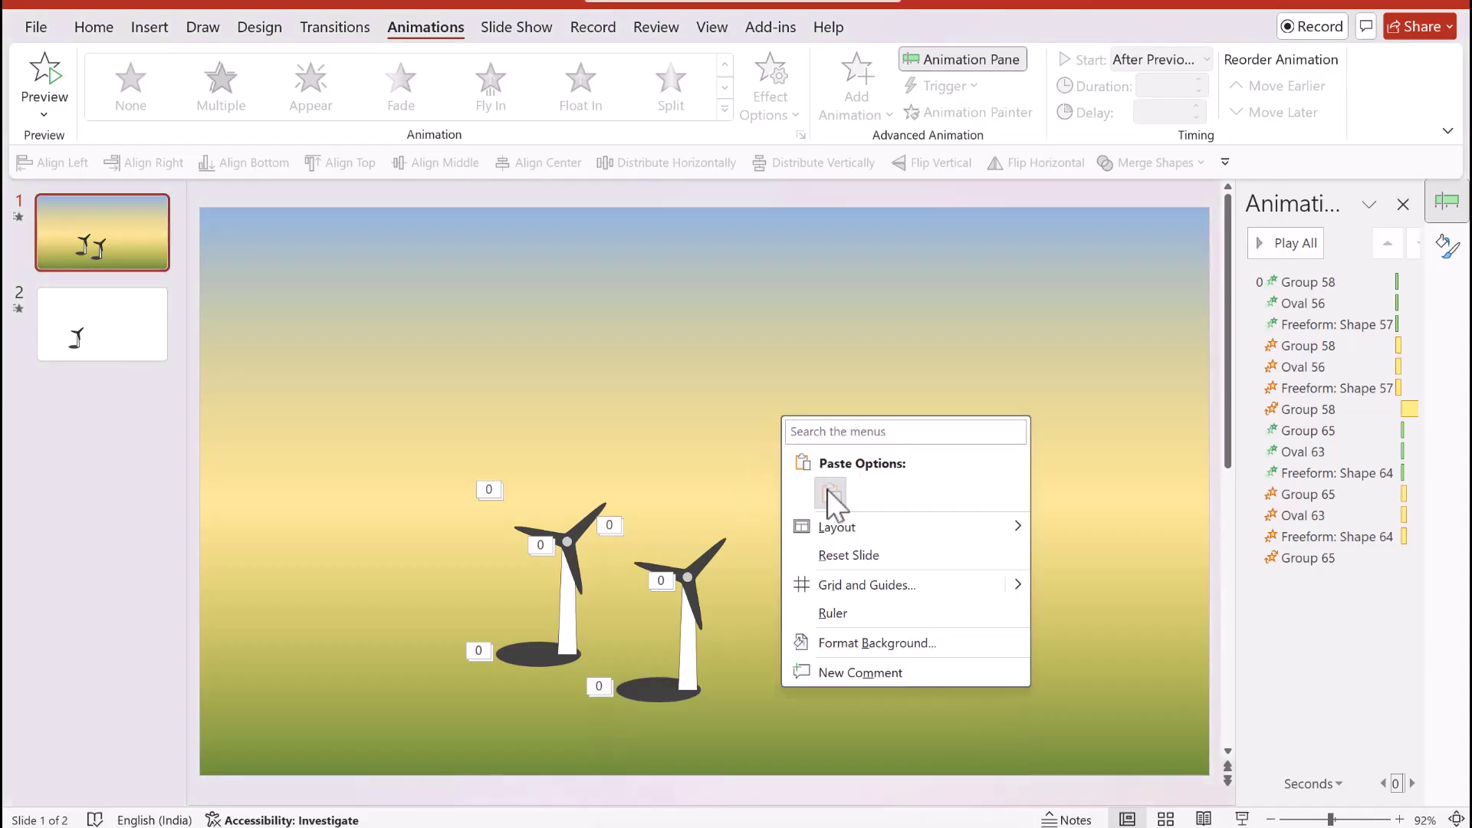
pyautogui.click(831, 501)
# Position the pine trees graphic at the left side of the slide and ungroup it into two separate tree shapes.
pyautogui.moveTo(592, 491); pyautogui.dragTo(329, 439)
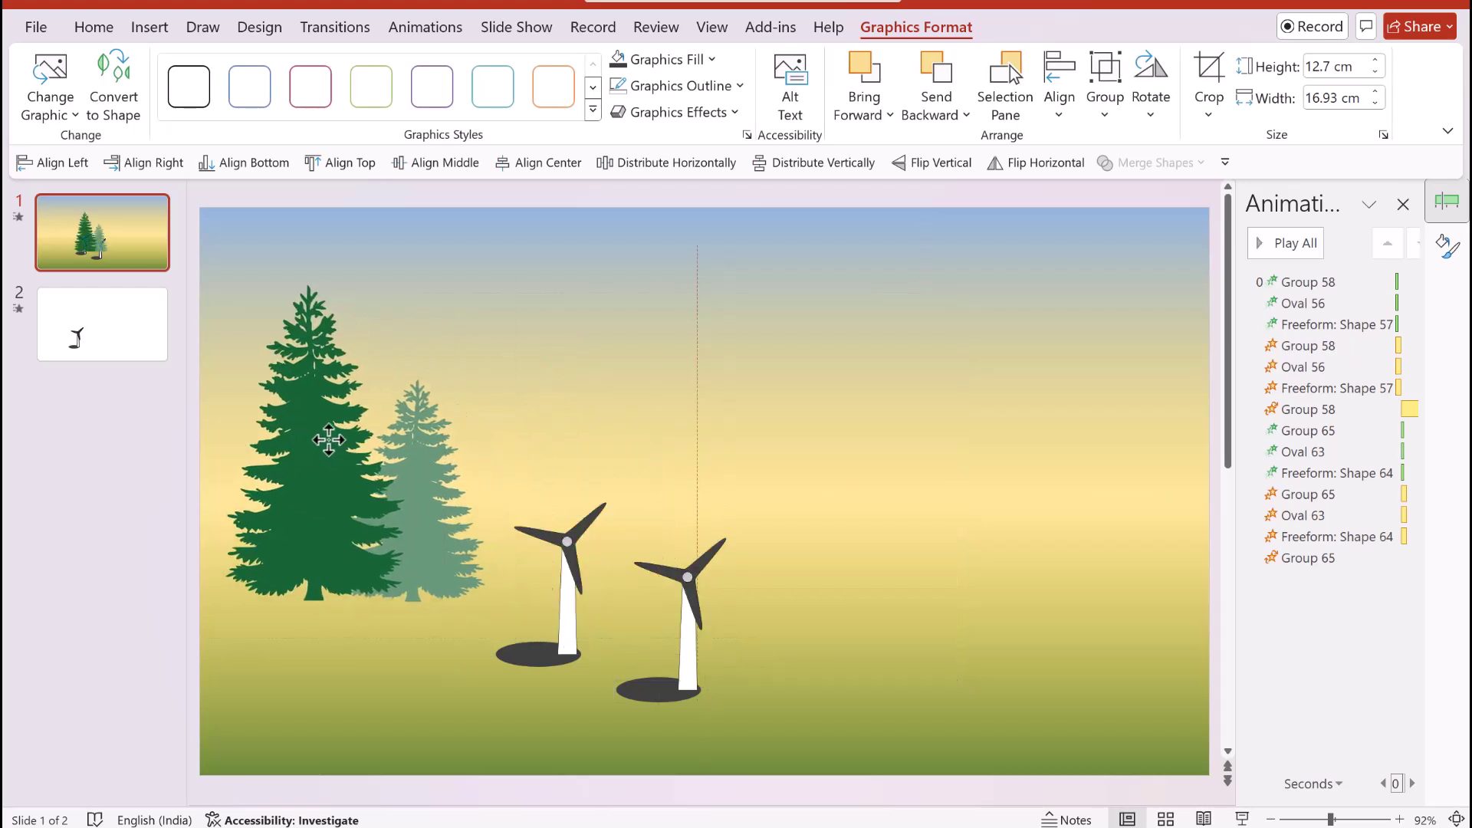
pyautogui.rightClick(329, 438)
pyautogui.click(400, 496)
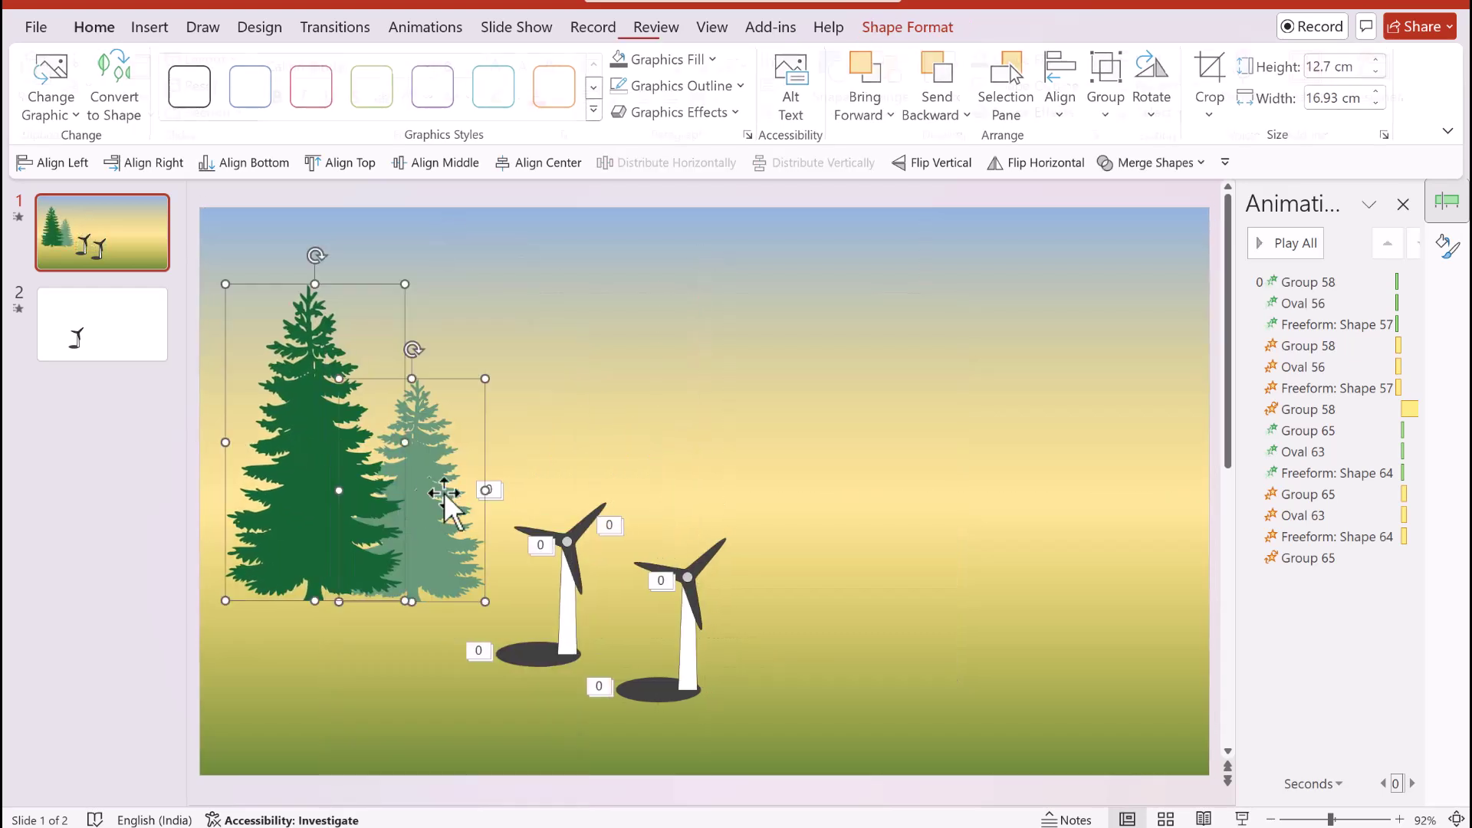
pyautogui.moveTo(291, 485); pyautogui.dragTo(288, 520)
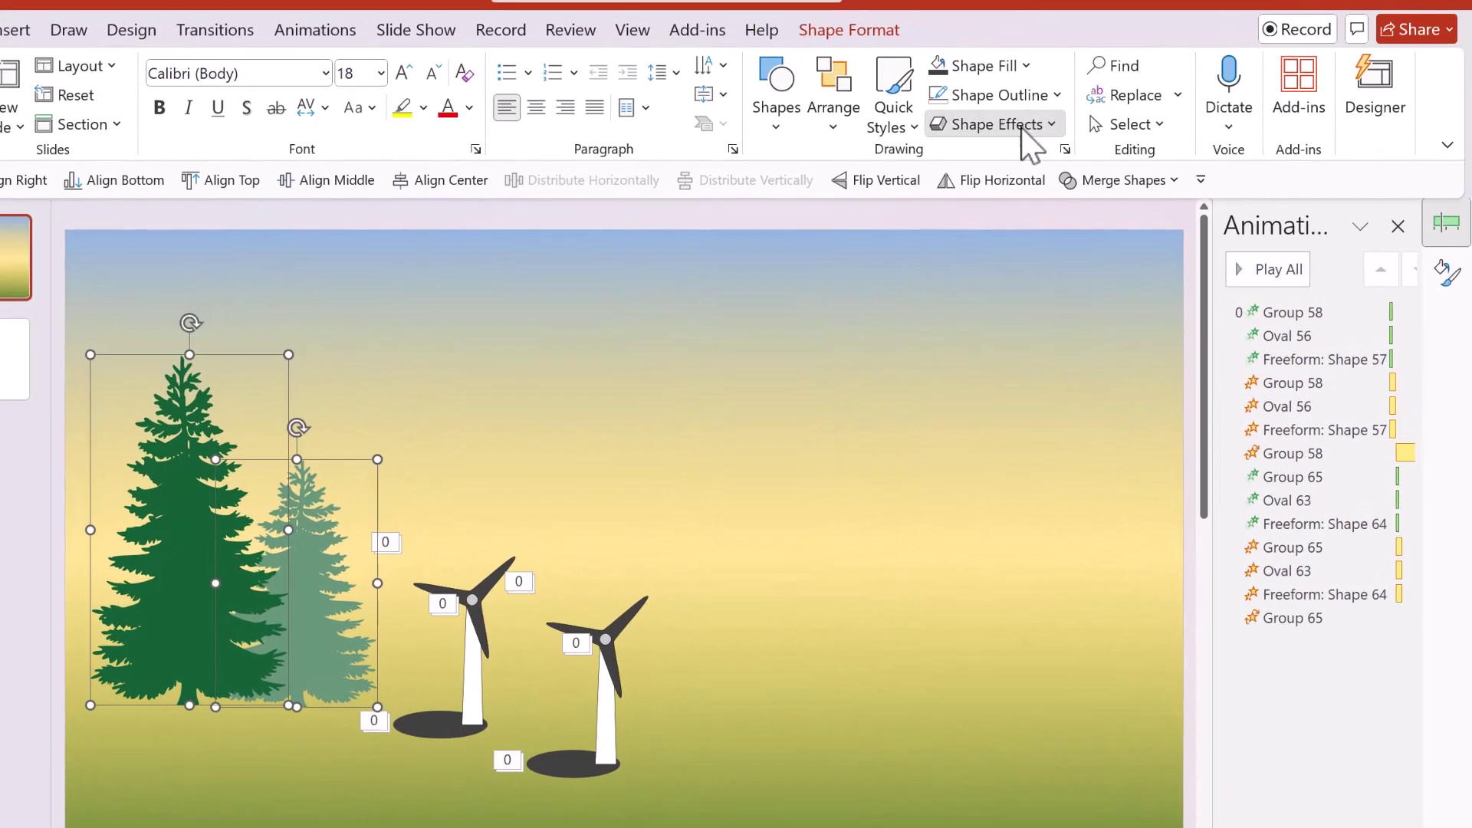
# Open the shadow effect presets for the two pine tree shapes.
pyautogui.click(1037, 112)
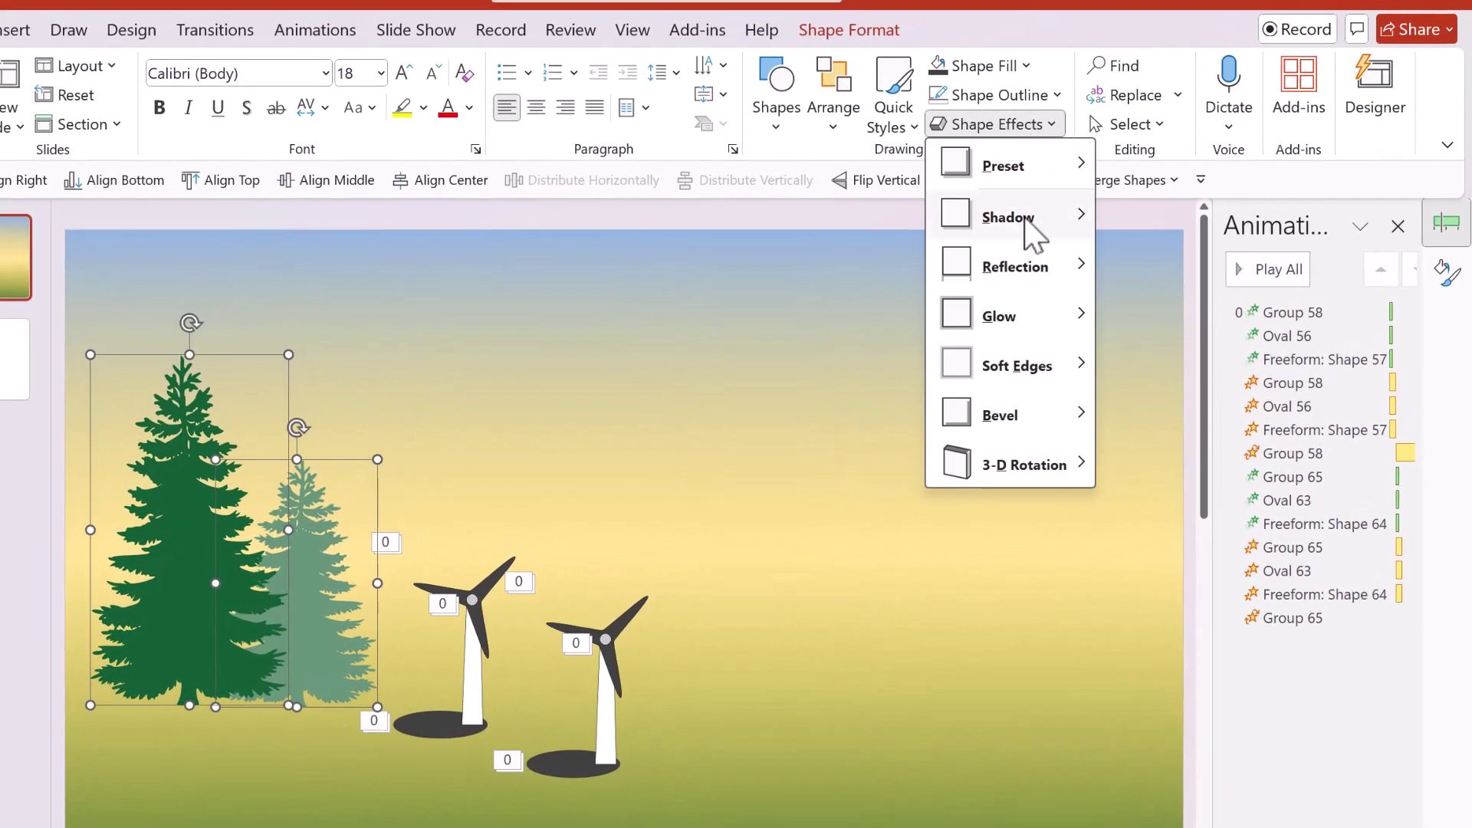
pyautogui.moveTo(1031, 218)
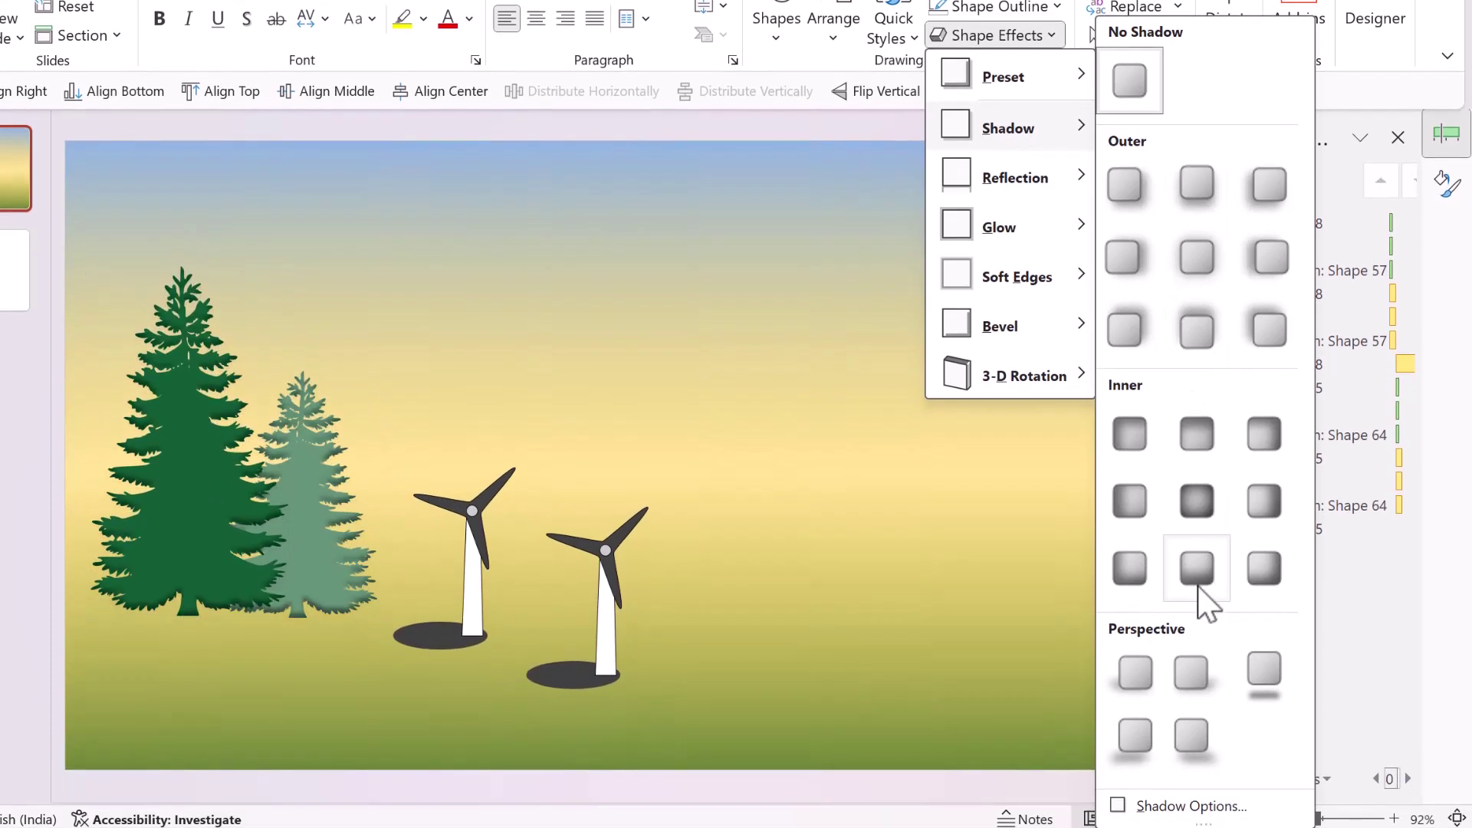
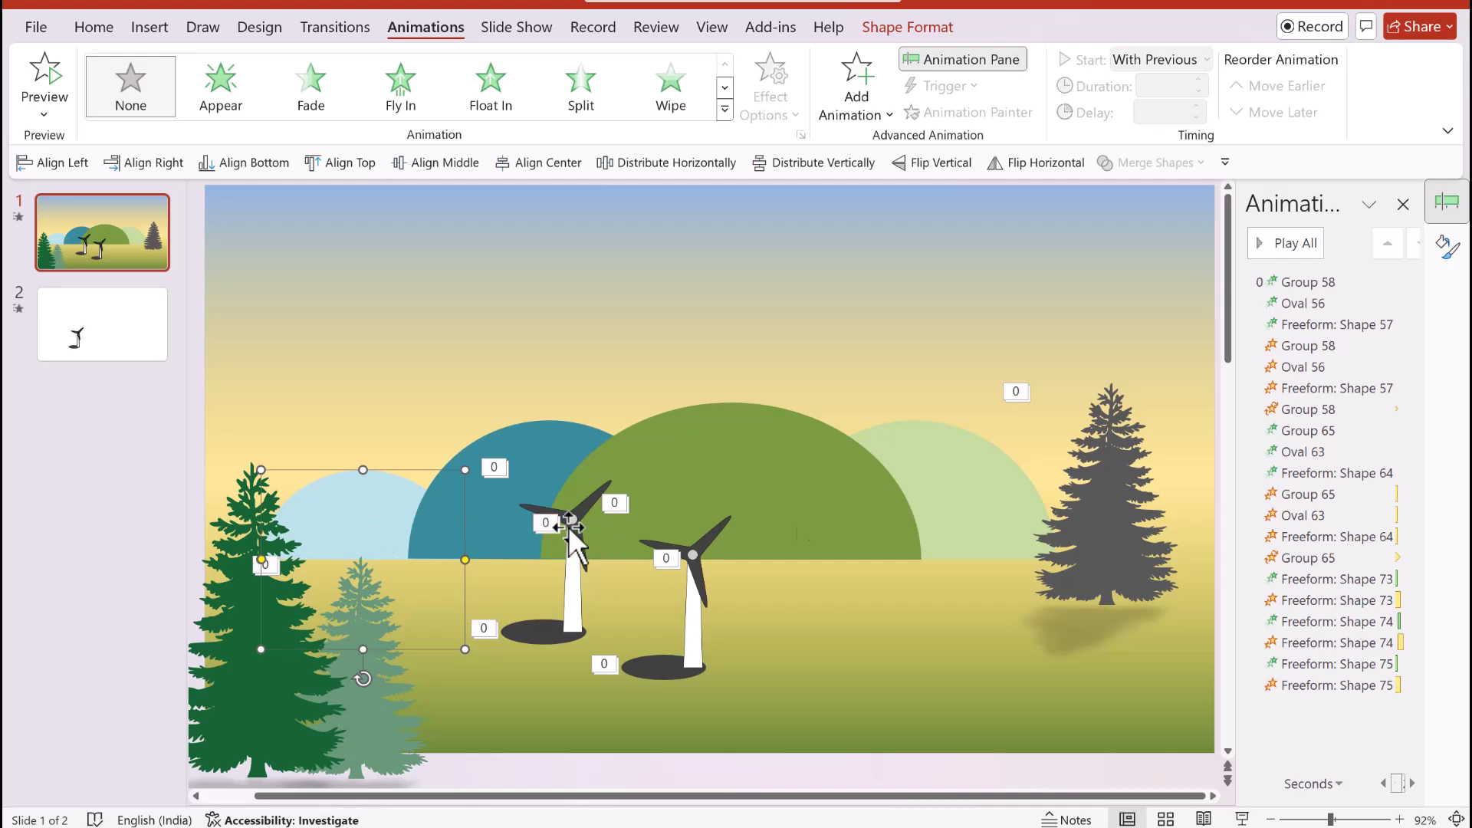
# Copy the large green pine tree's animations onto all four hills with the Animation Painter.
pyautogui.click(750, 376)
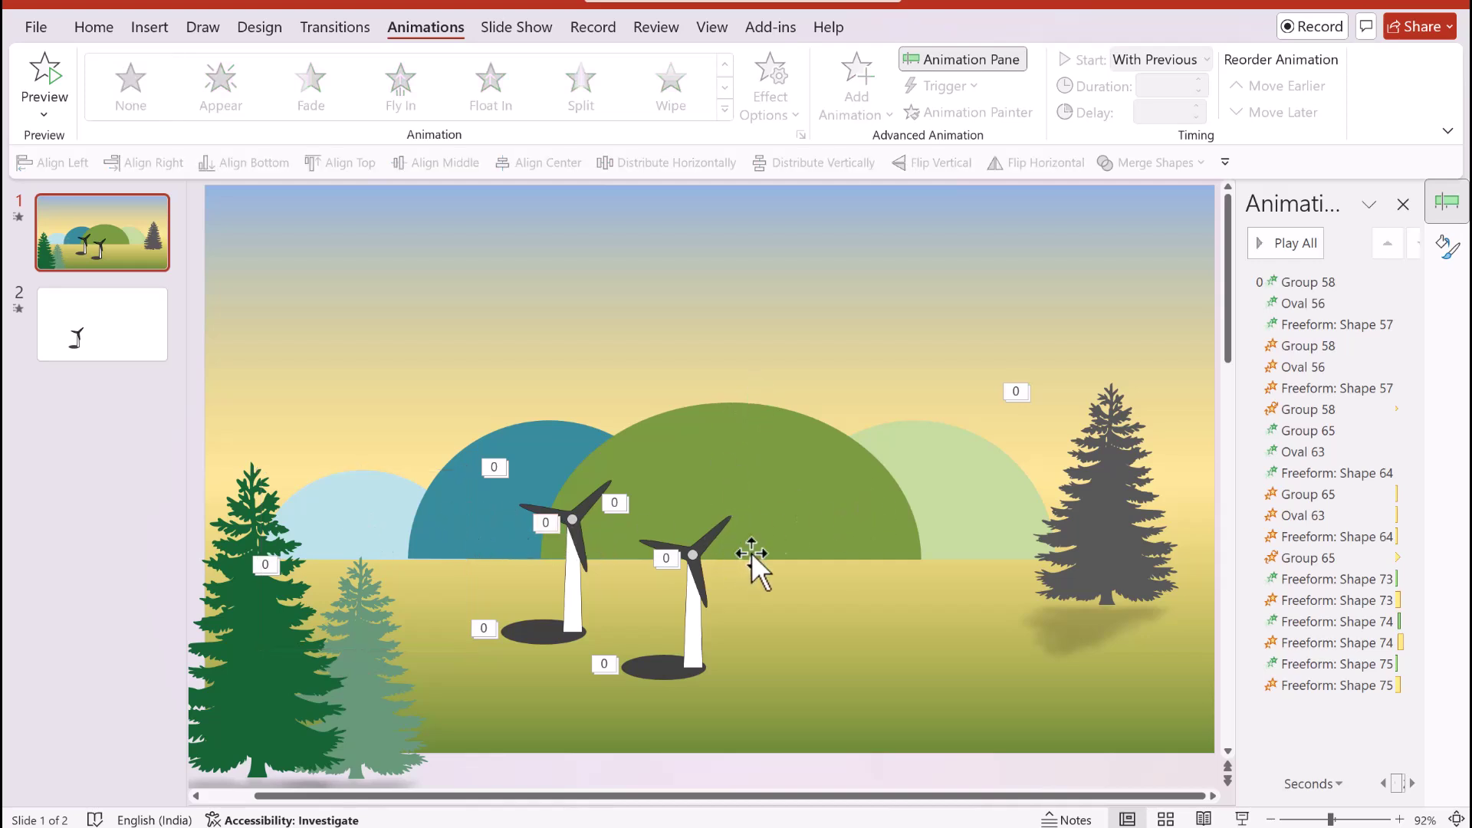
pyautogui.click(264, 665)
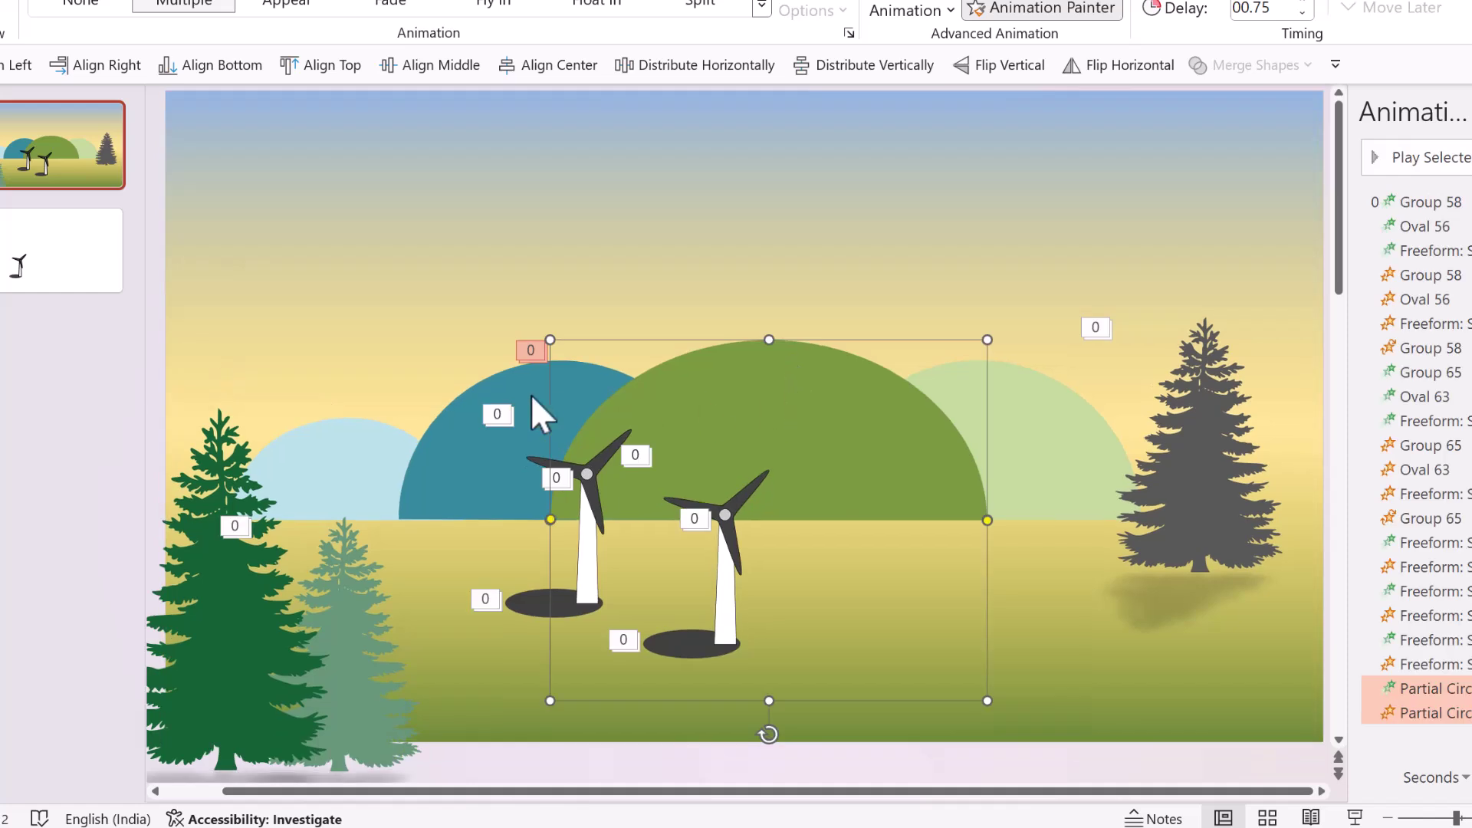
pyautogui.click(531, 394)
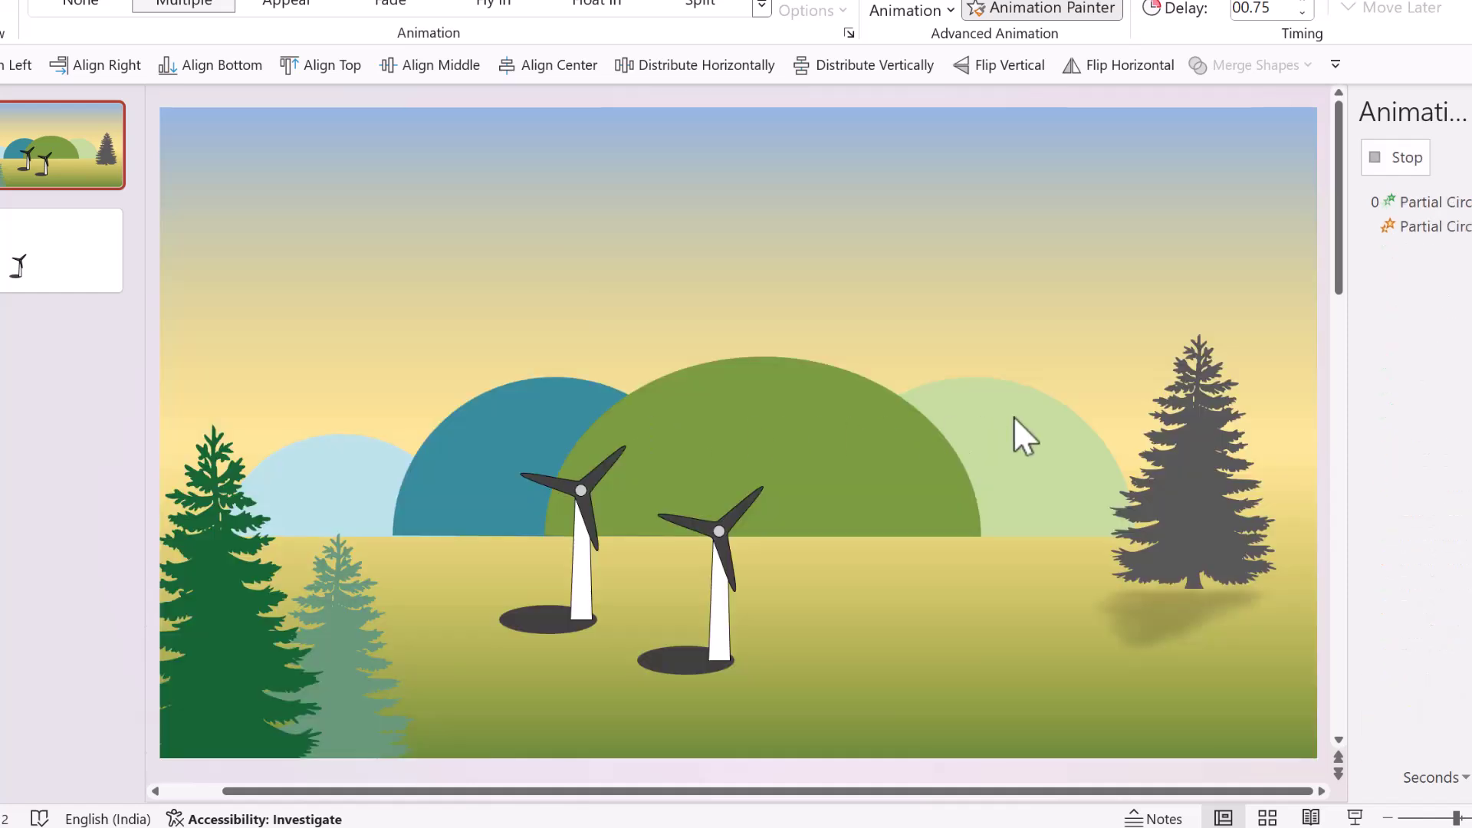
pyautogui.click(1056, 408)
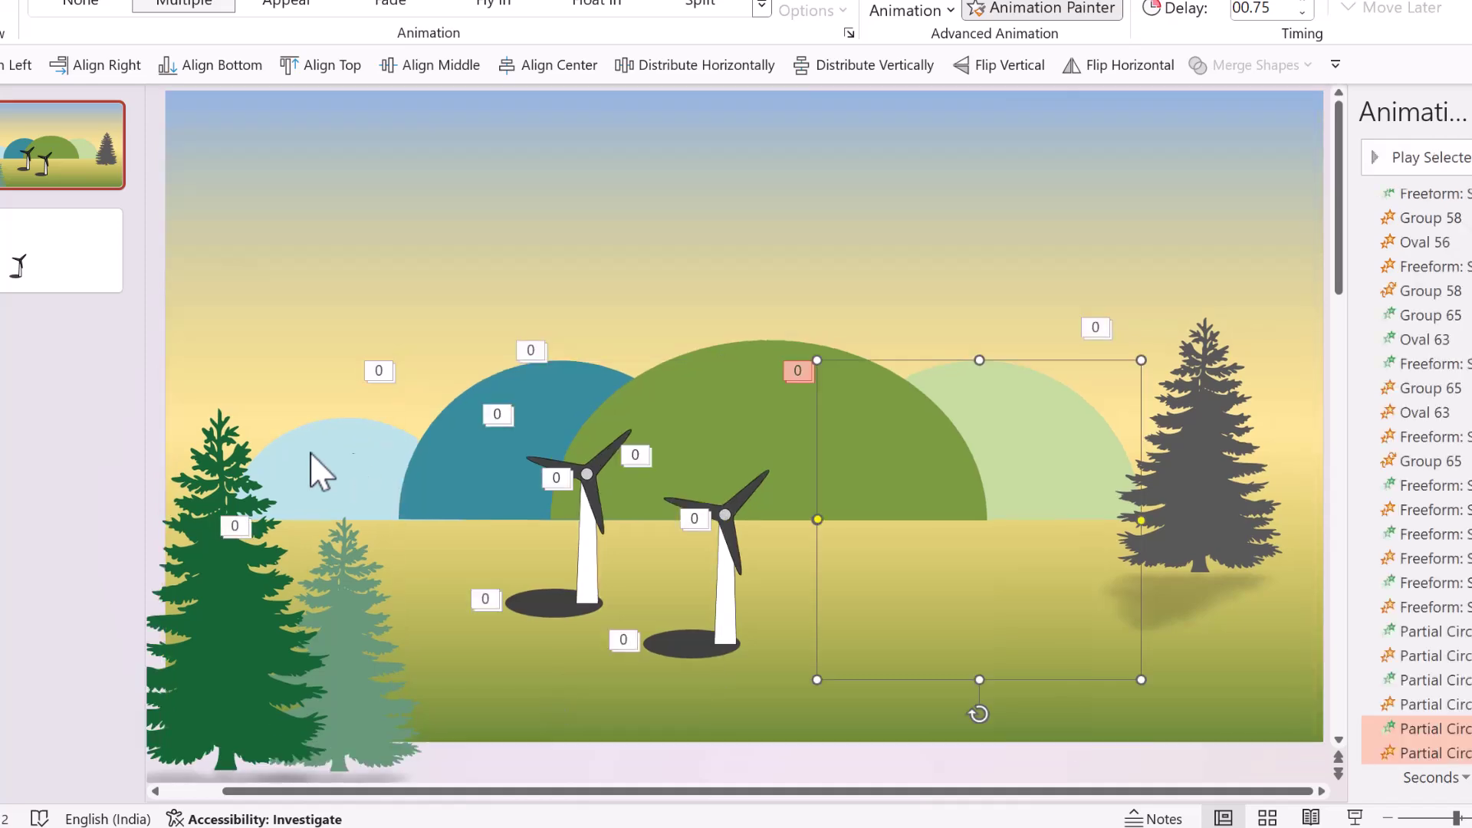
pyautogui.click(283, 435)
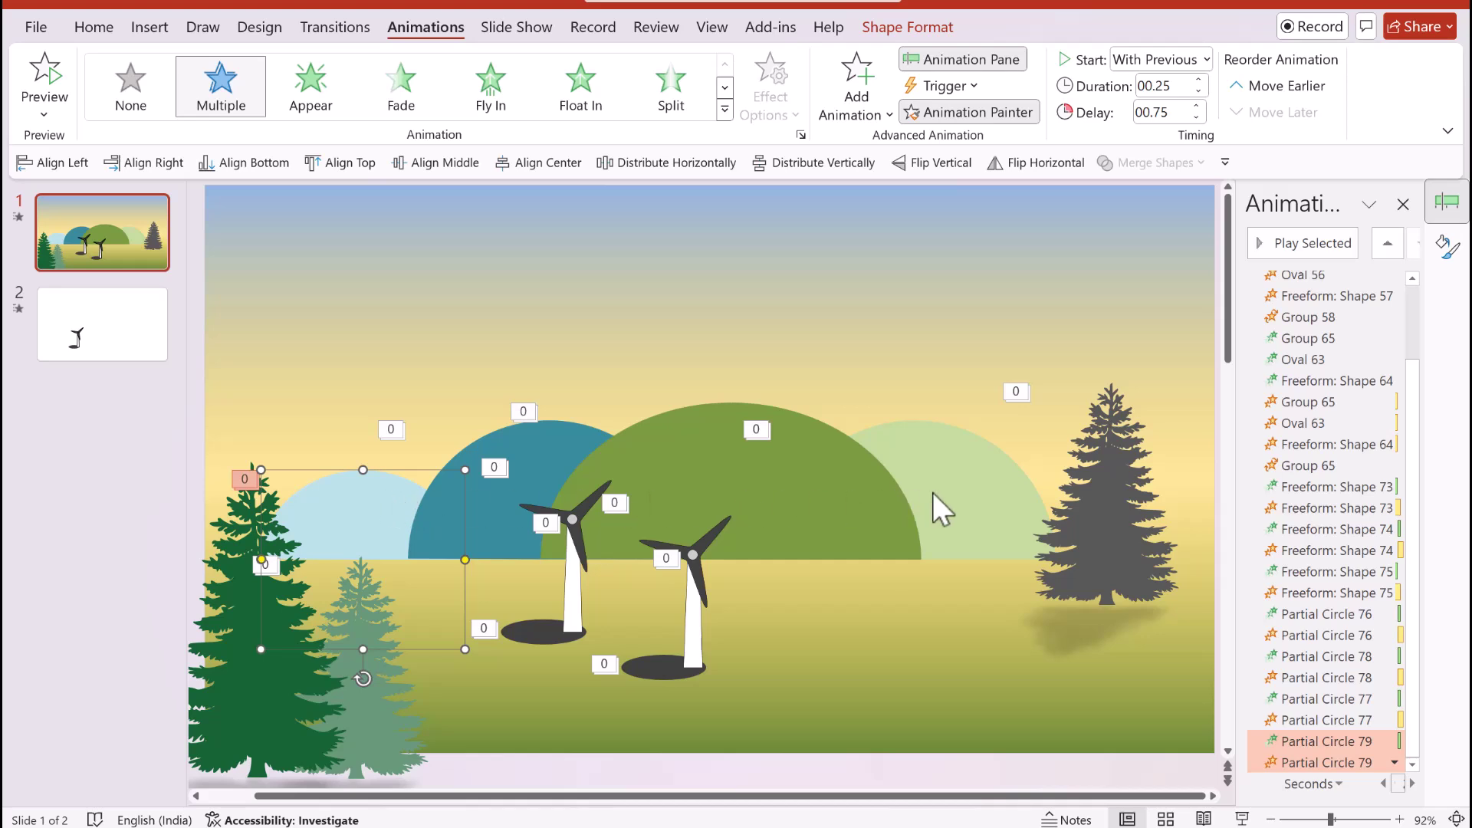
pyautogui.press('Escape')
# Move all the hills' animations together to the start of the animation order.
pyautogui.click(1326, 613)
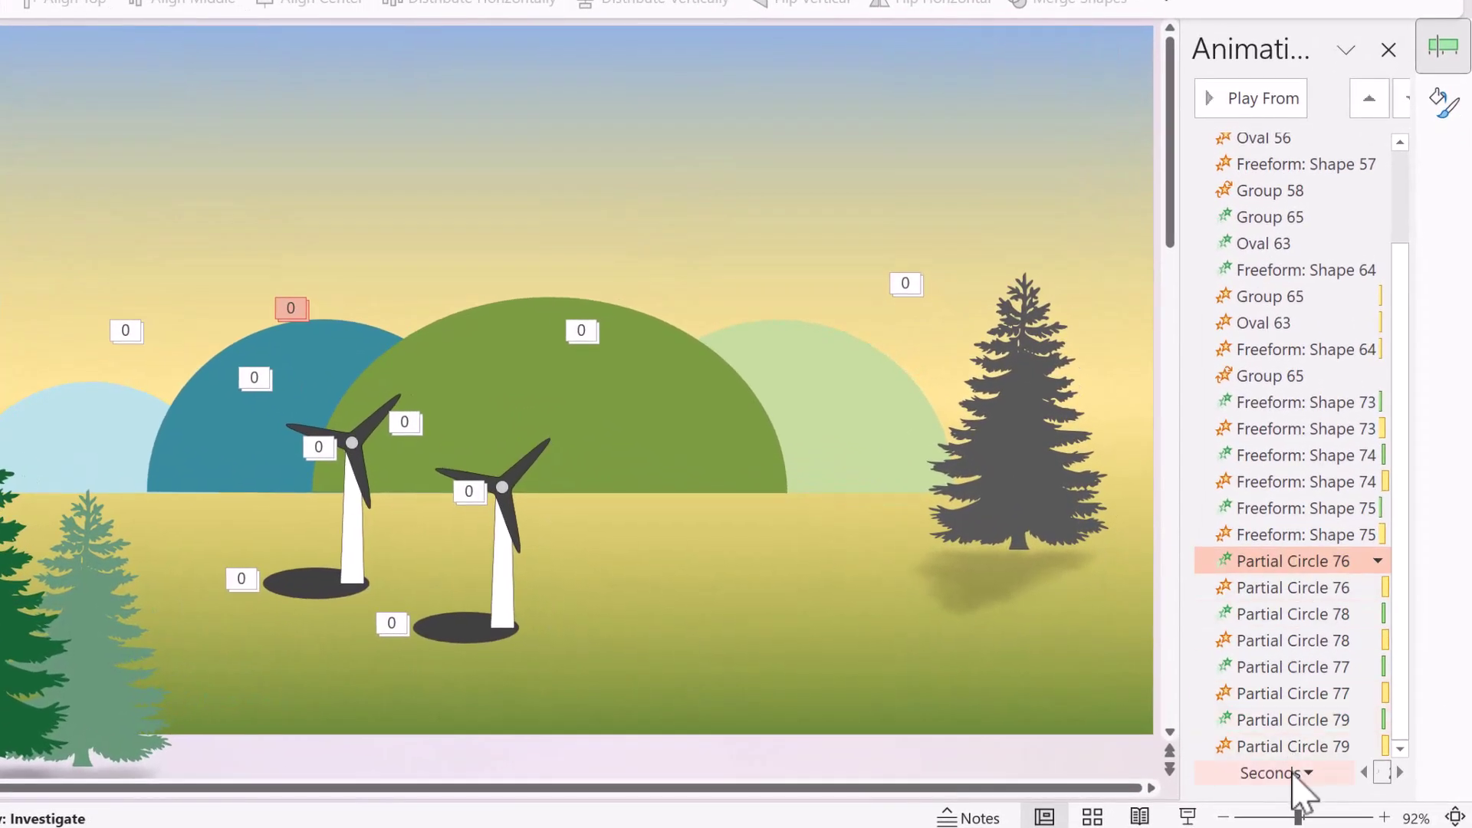
pyautogui.keyDown('shift'); pyautogui.click(1298, 742); pyautogui.keyUp('shift')
pyautogui.moveTo(1292, 586); pyautogui.dragTo(1293, 157)
pyautogui.moveTo(1319, 205); pyautogui.dragTo(1269, 147)
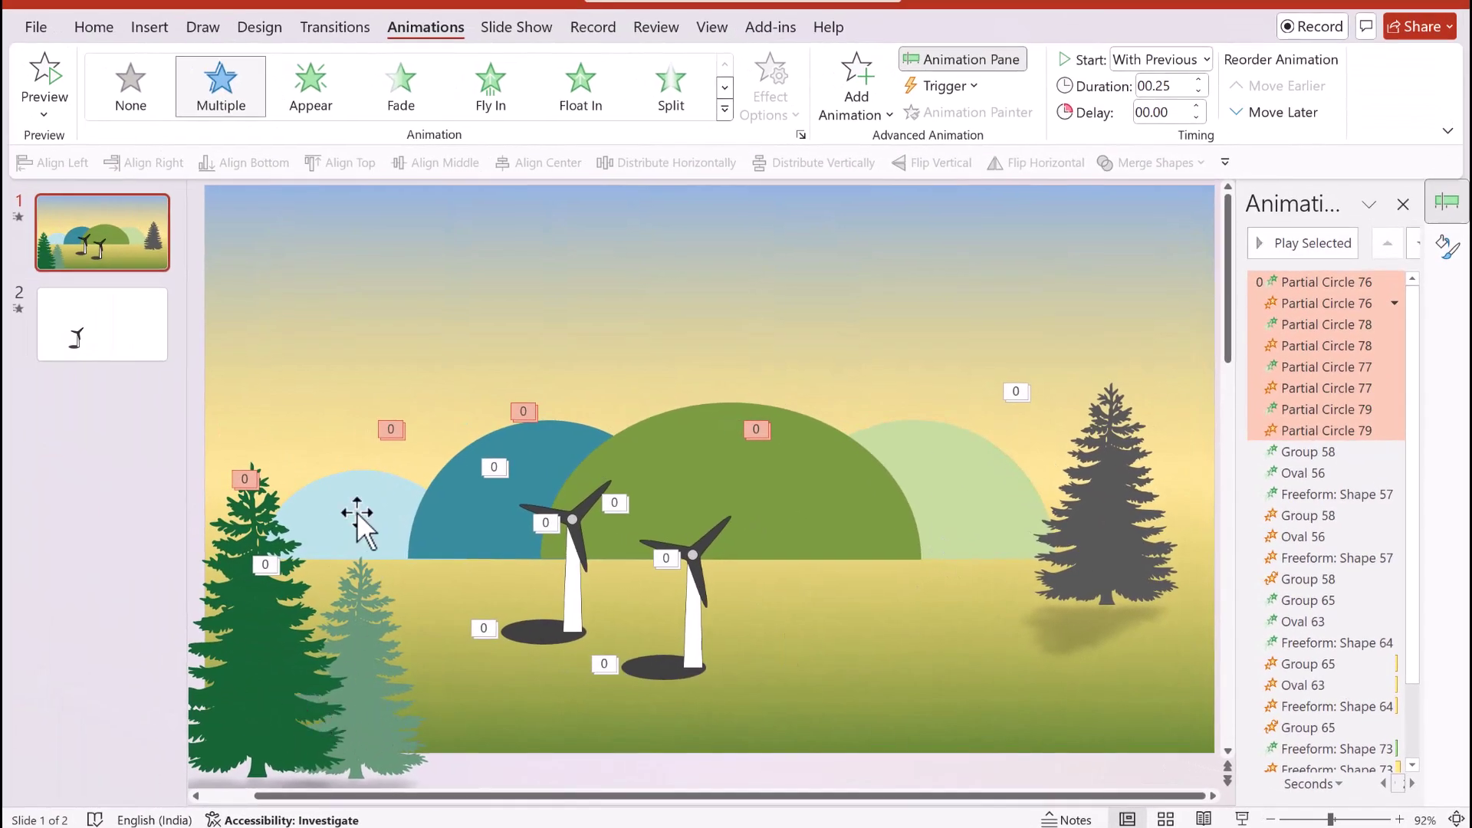
# Move the two green pine trees together up and slightly right so they stand fully inside the slide's left edge.
pyautogui.click(273, 664)
pyautogui.keyDown('shift'); pyautogui.click(372, 673); pyautogui.keyUp('shift')
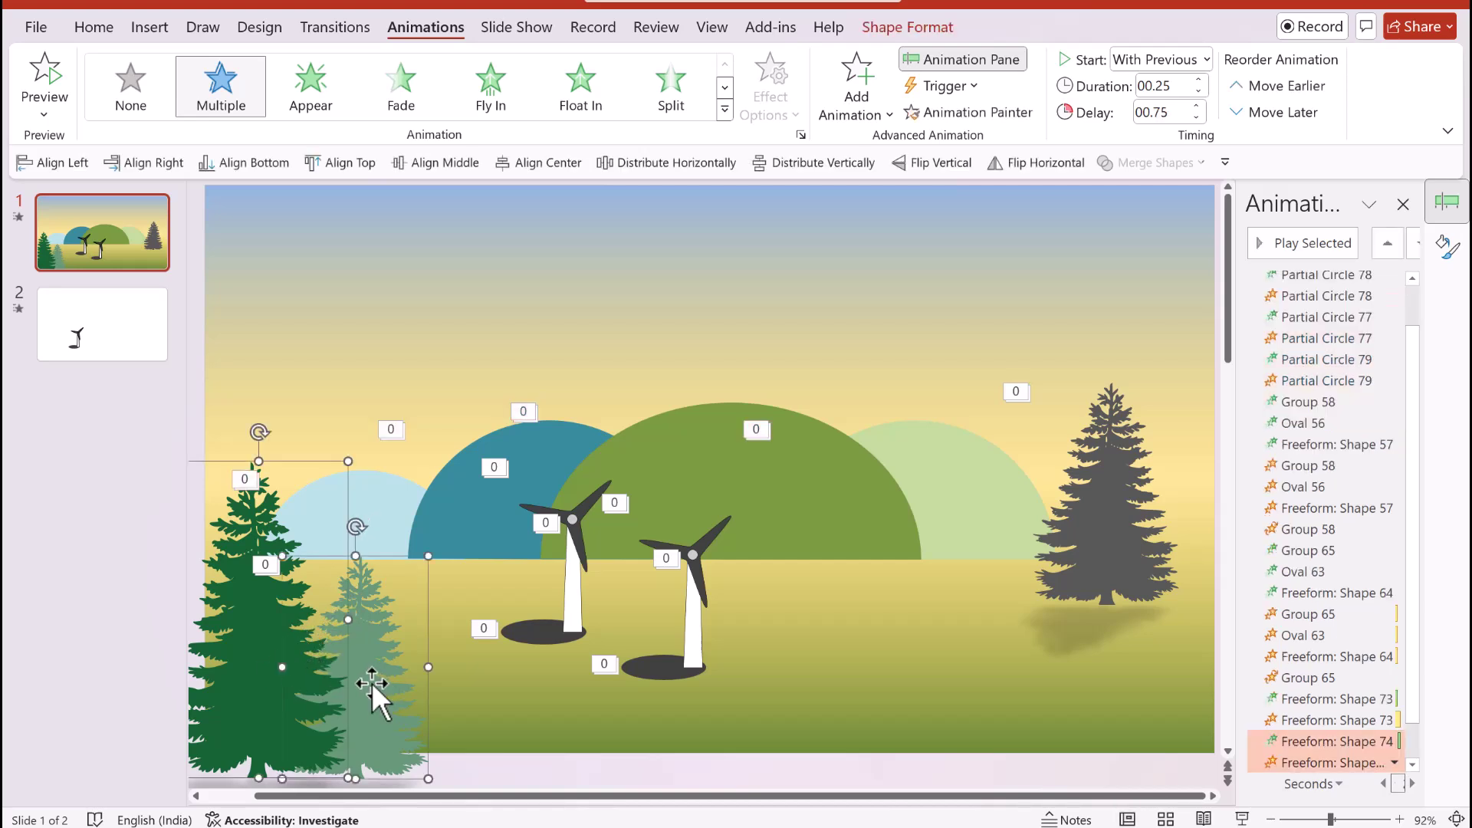
pyautogui.moveTo(378, 690); pyautogui.dragTo(408, 540)
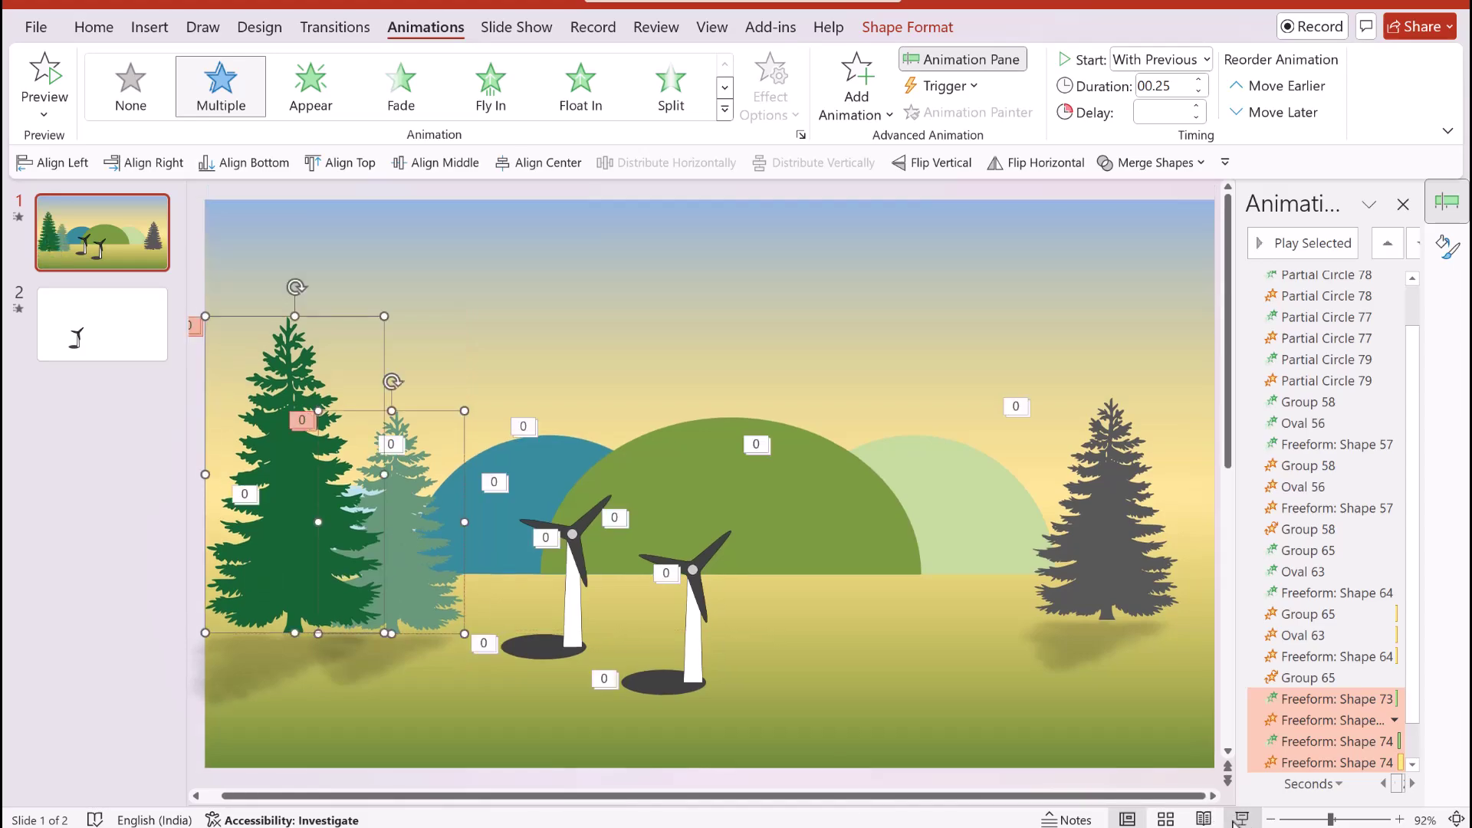
# Play the slide show to check how the hills, windmills and repositioned trees animate.
pyautogui.click(1237, 819)
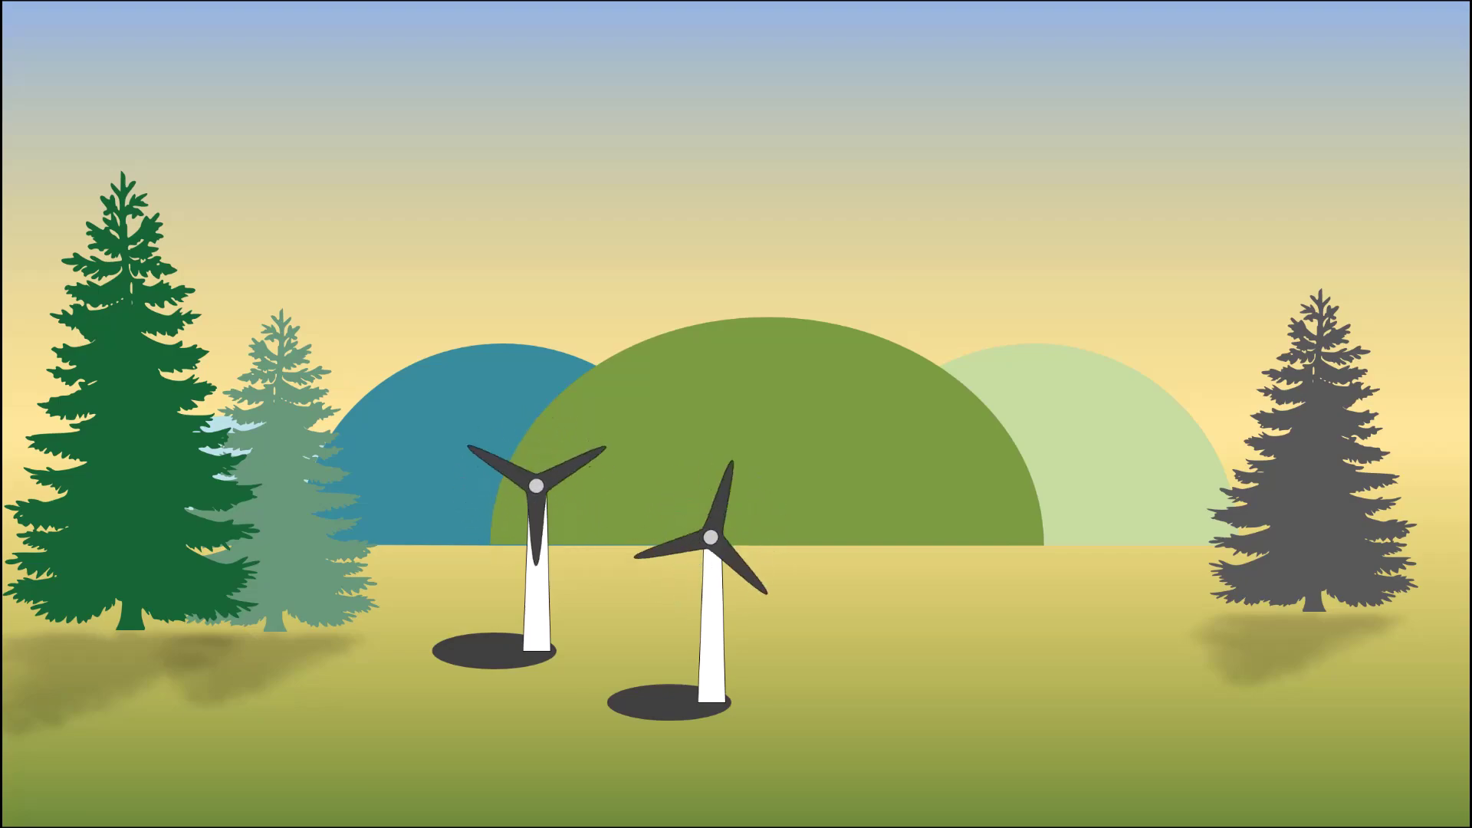
pyautogui.press('Escape')
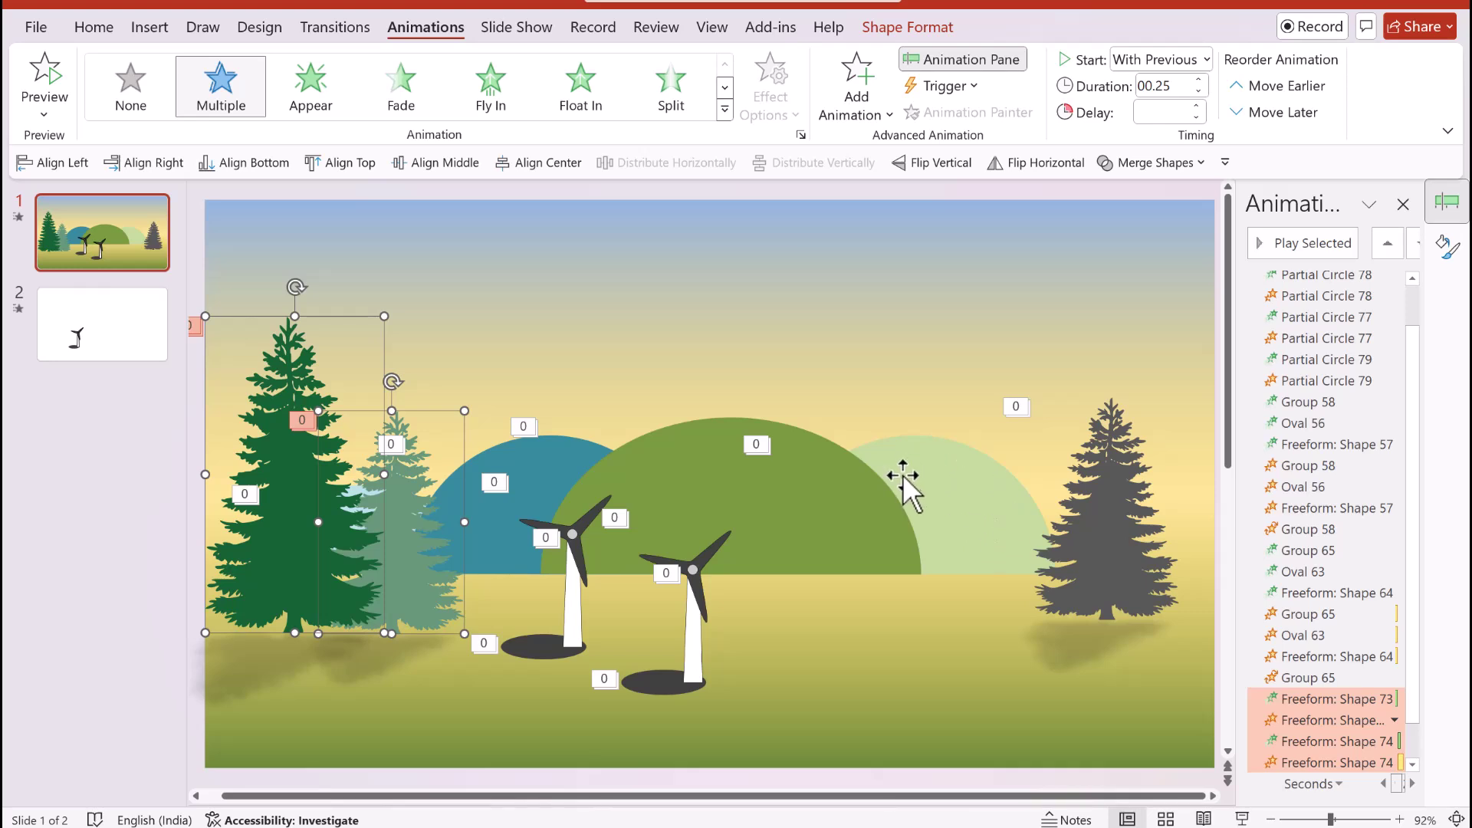
pyautogui.click(968, 504)
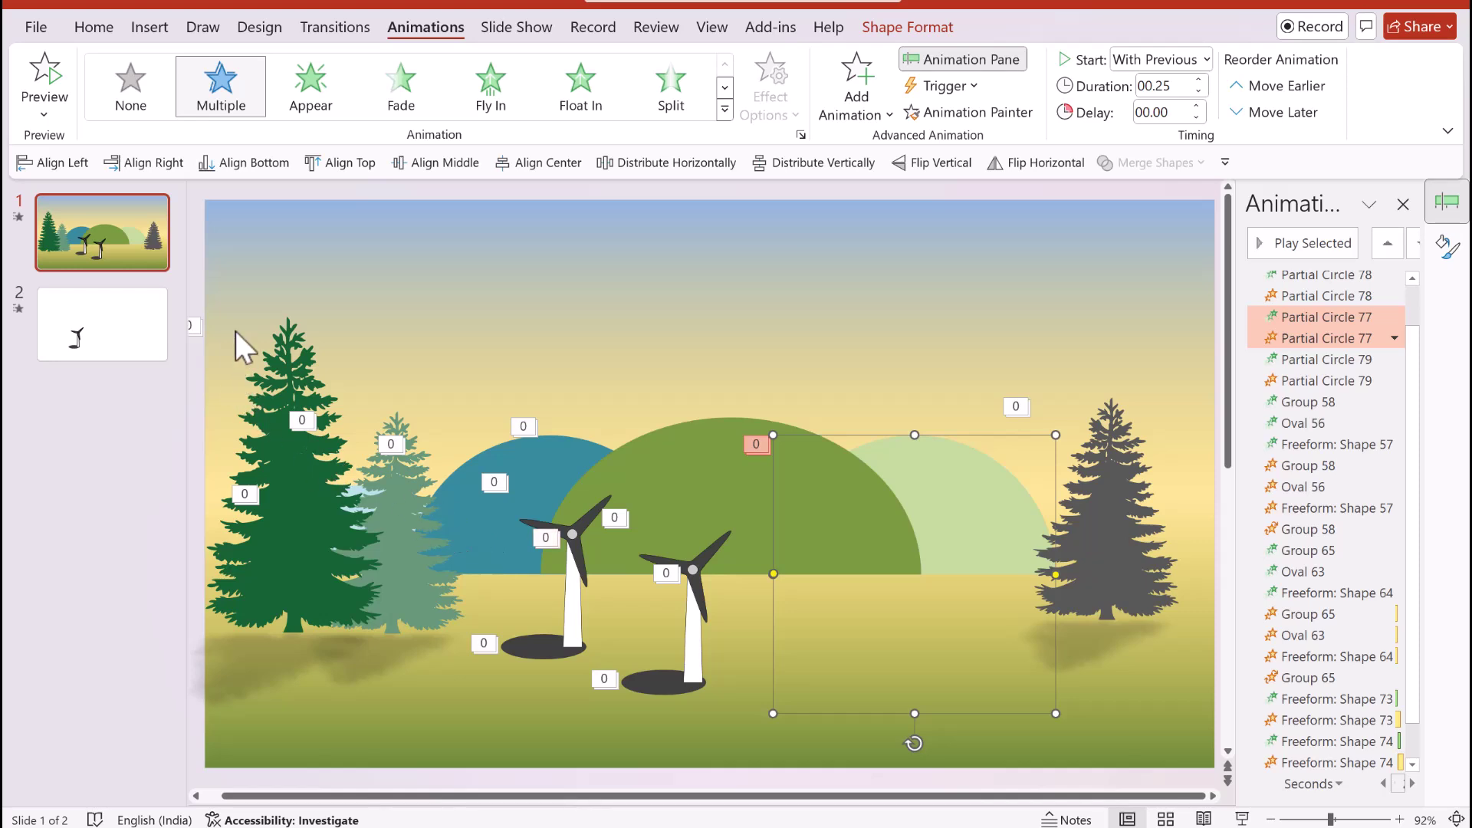
pyautogui.click(969, 311)
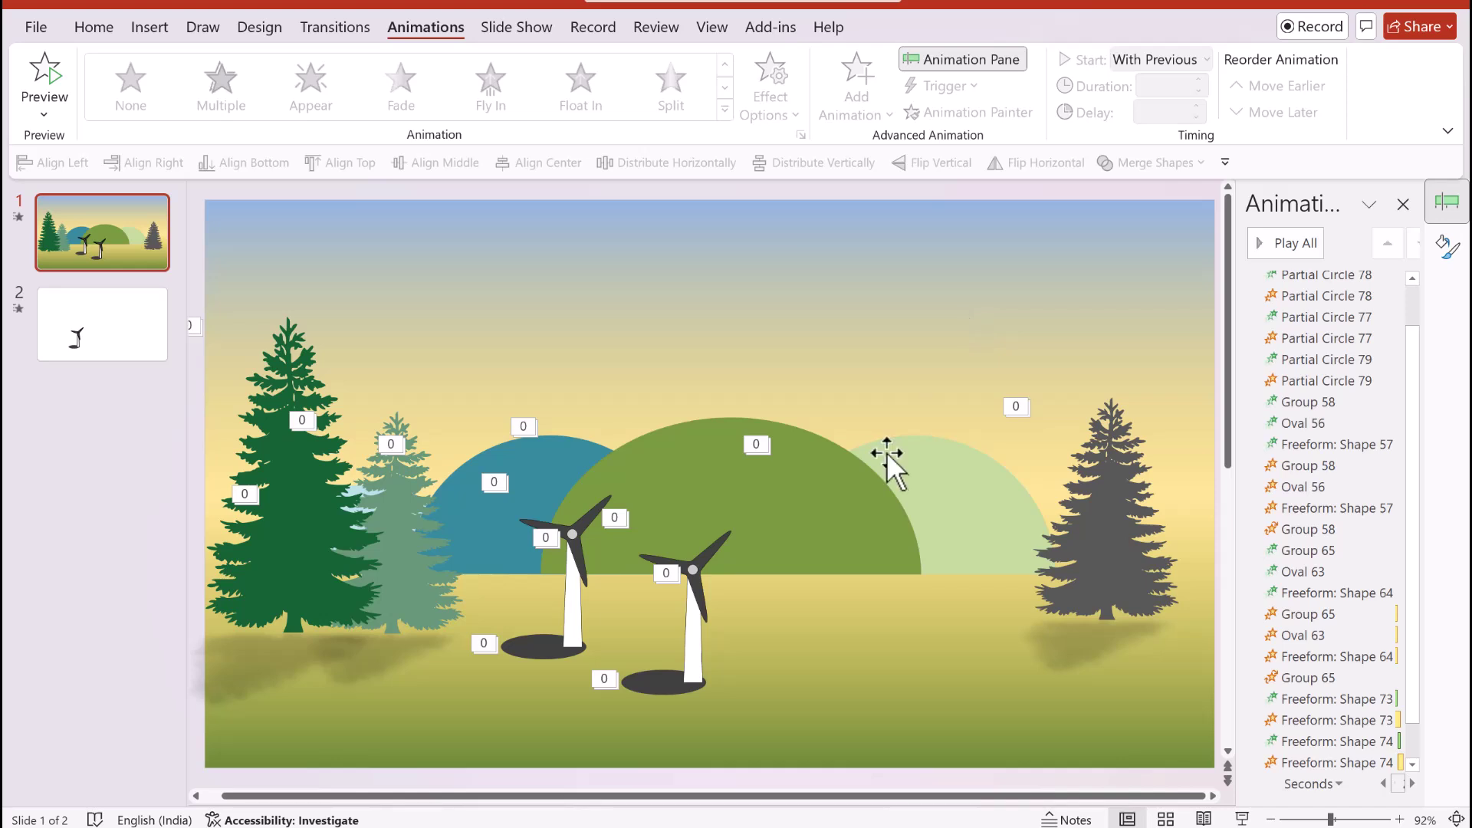
pyautogui.click(1242, 819)
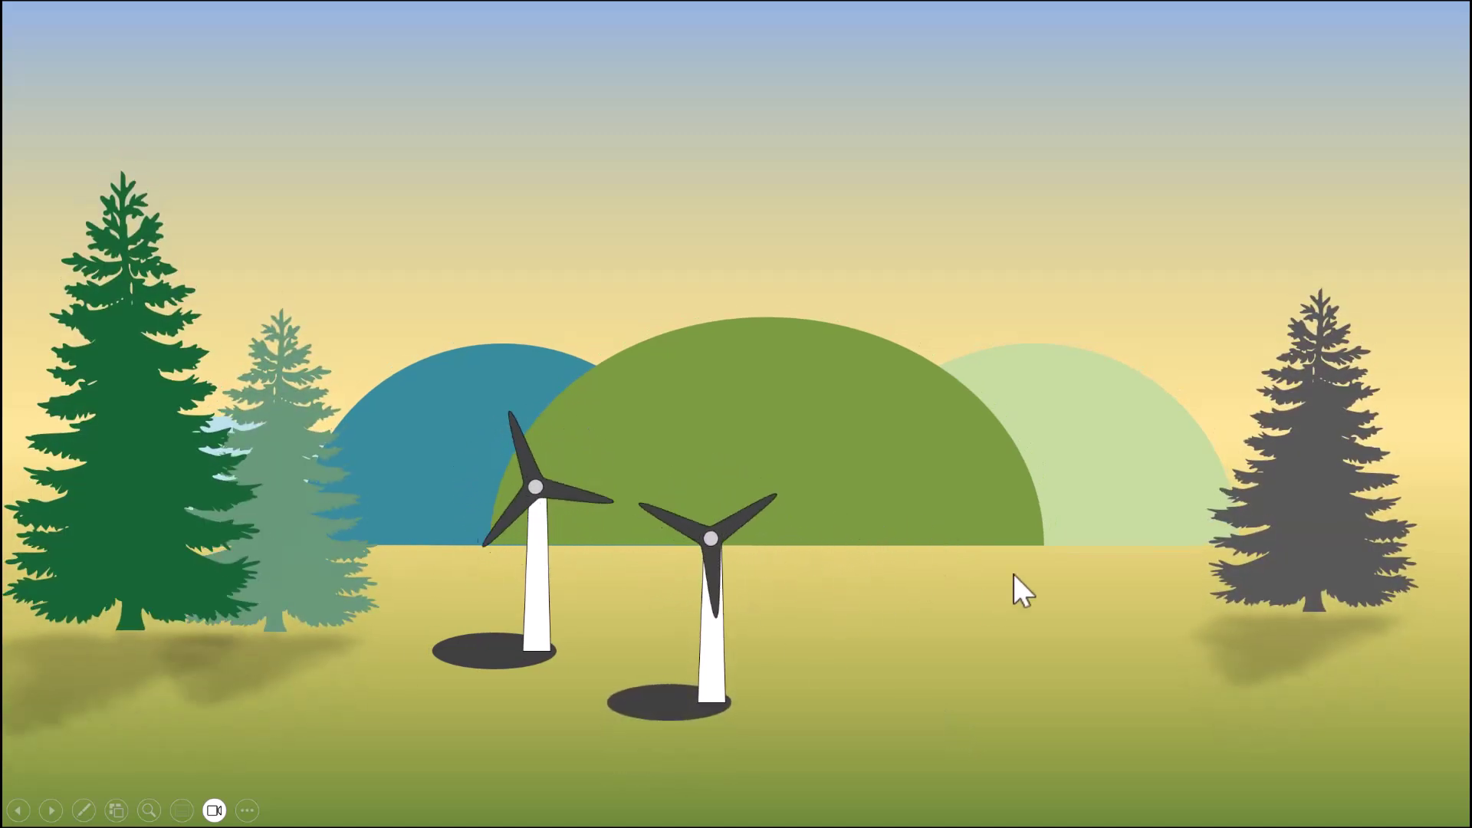
pyautogui.press('Escape')
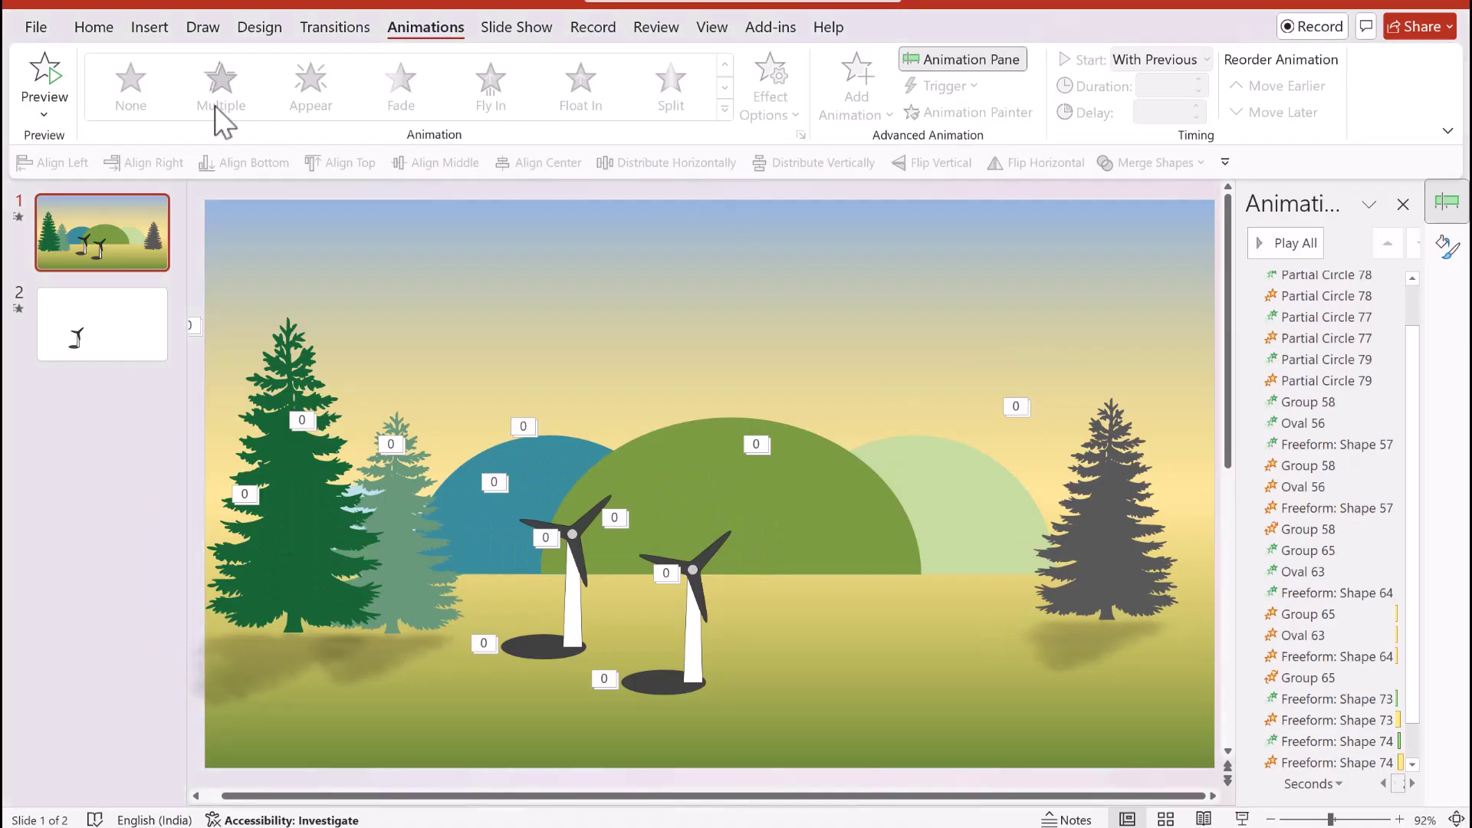
# Draw a full-width rectangle about 33.85 cm wide and 7.35 cm high over the lower part of the landscape slide.
pyautogui.click(113, 31)
pyautogui.click(836, 108)
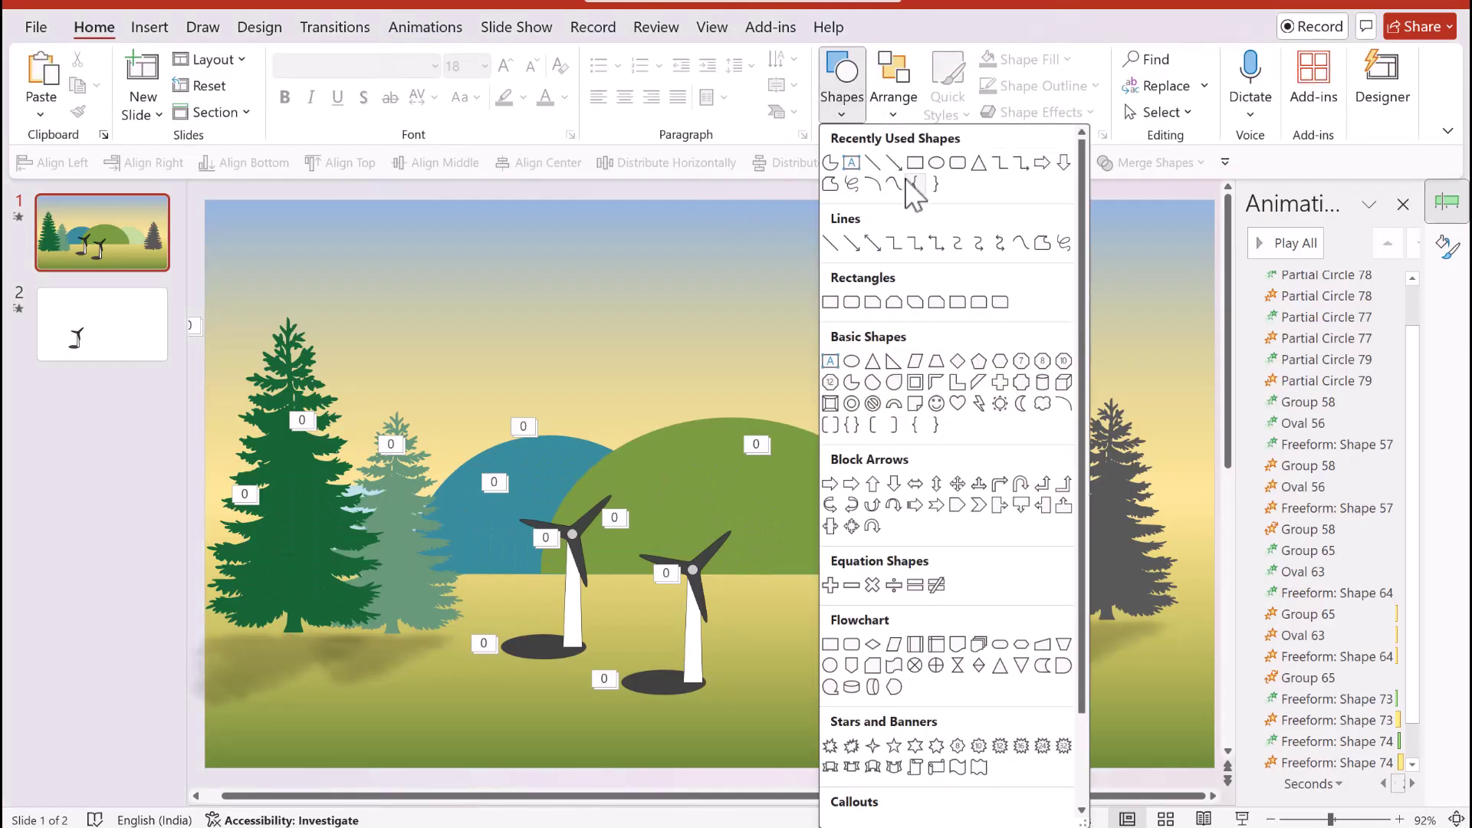
pyautogui.click(914, 164)
pyautogui.moveTo(203, 547); pyautogui.dragTo(1213, 768)
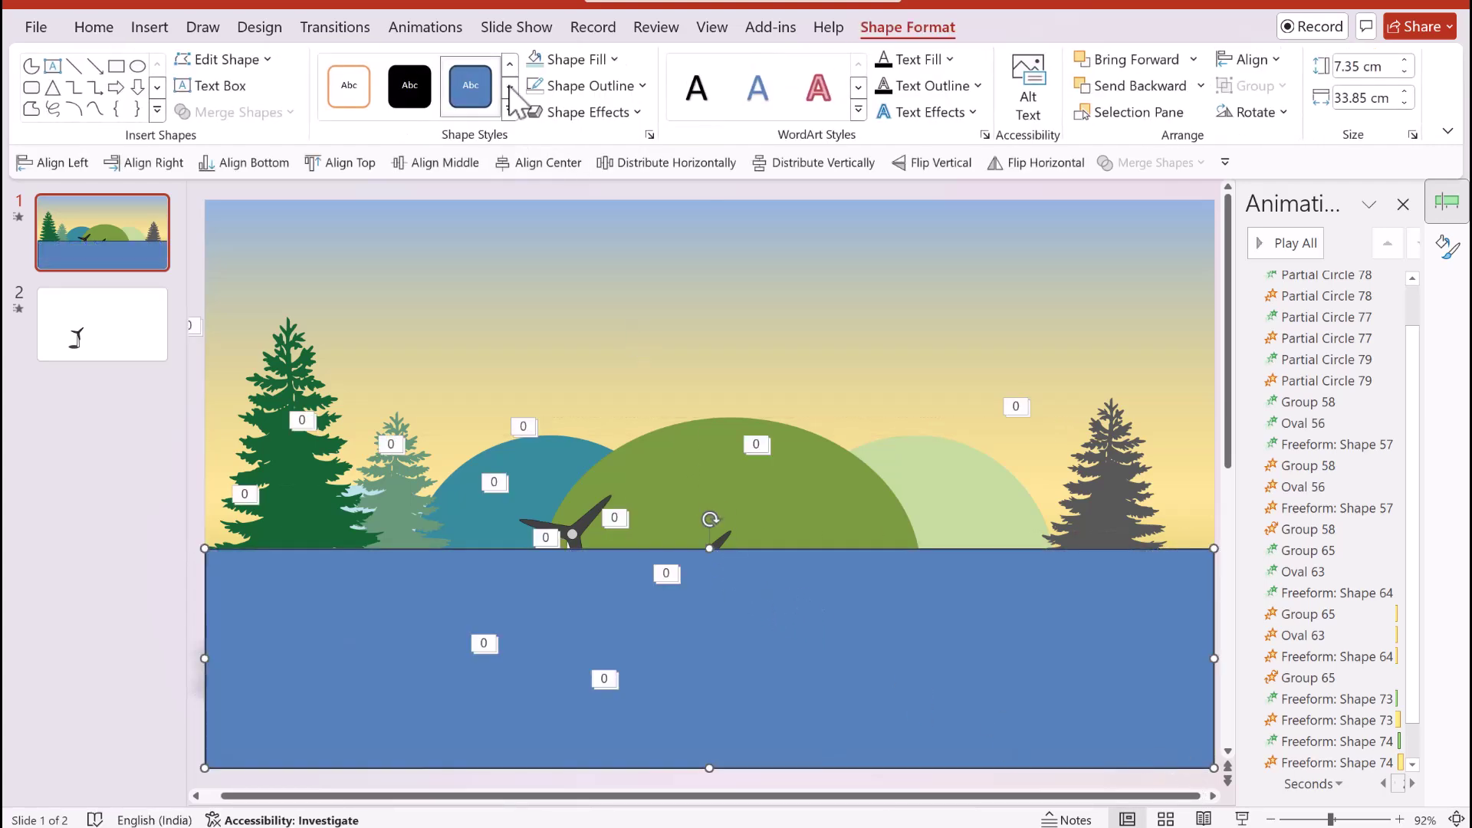
# Give the rectangle no outline and a dark olive green fill, and lower its upper edge slightly to form the ground.
pyautogui.click(591, 85)
pyautogui.click(598, 362)
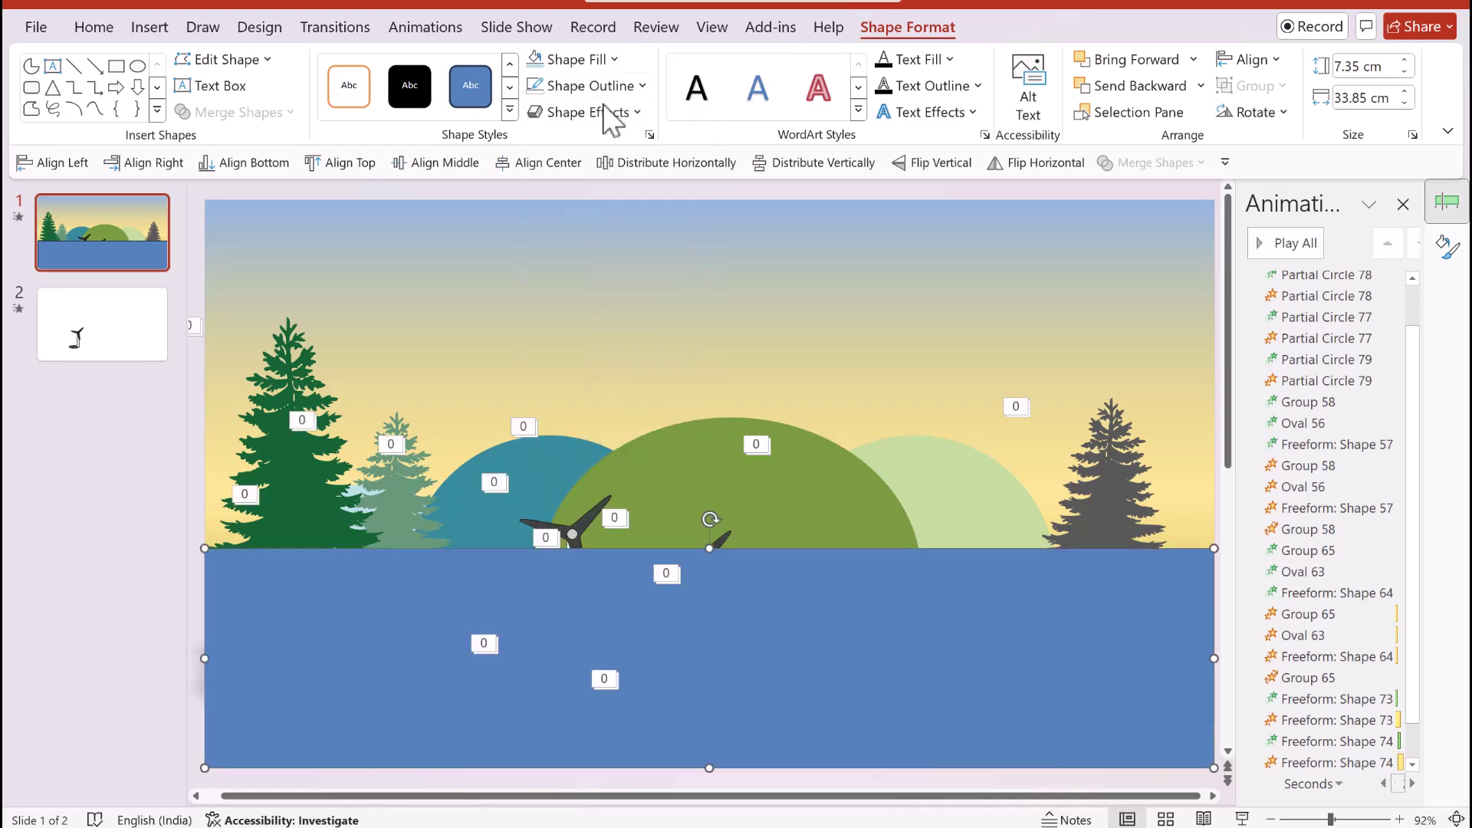
pyautogui.click(606, 60)
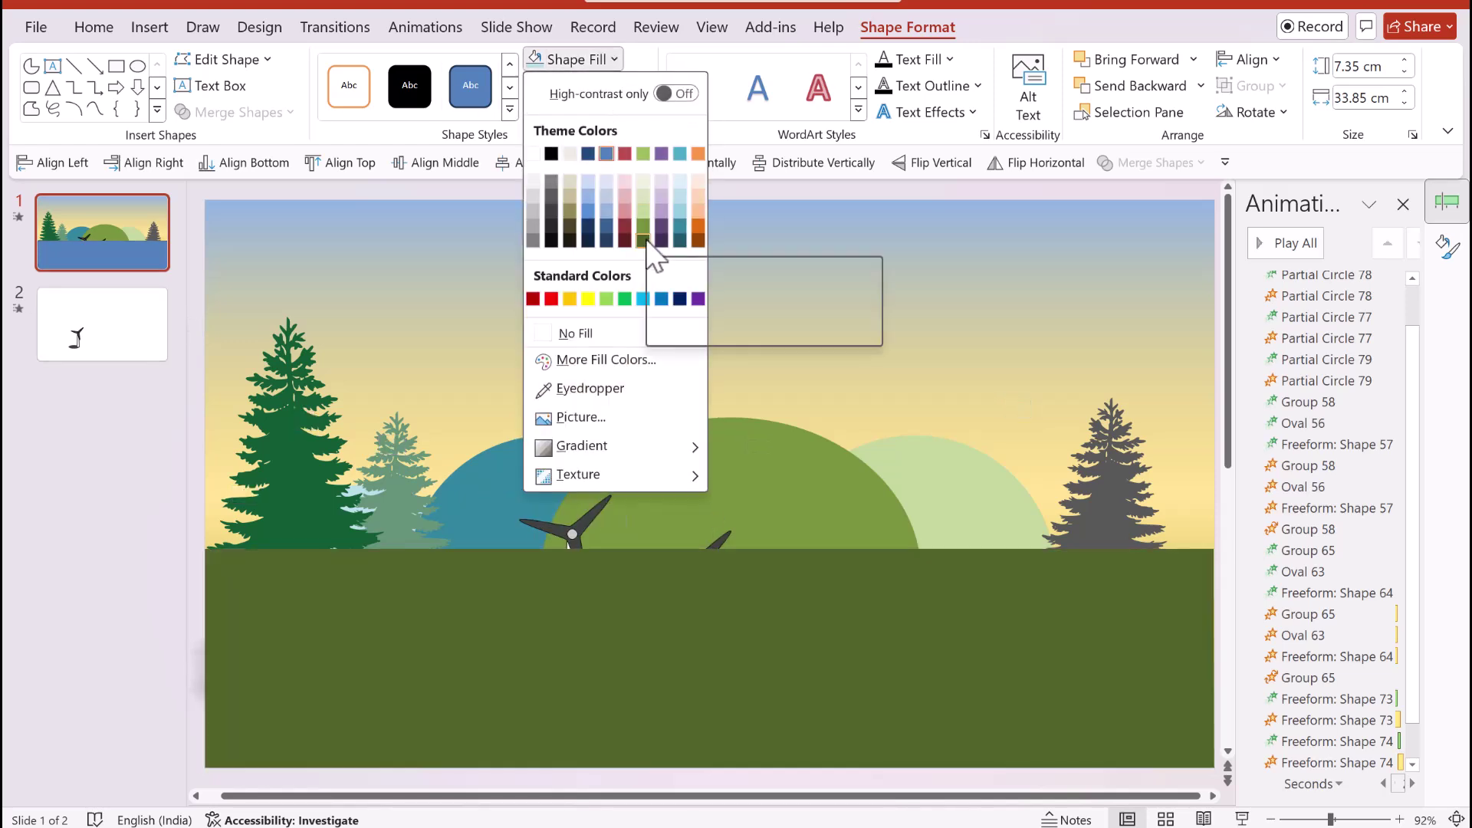
pyautogui.click(644, 241)
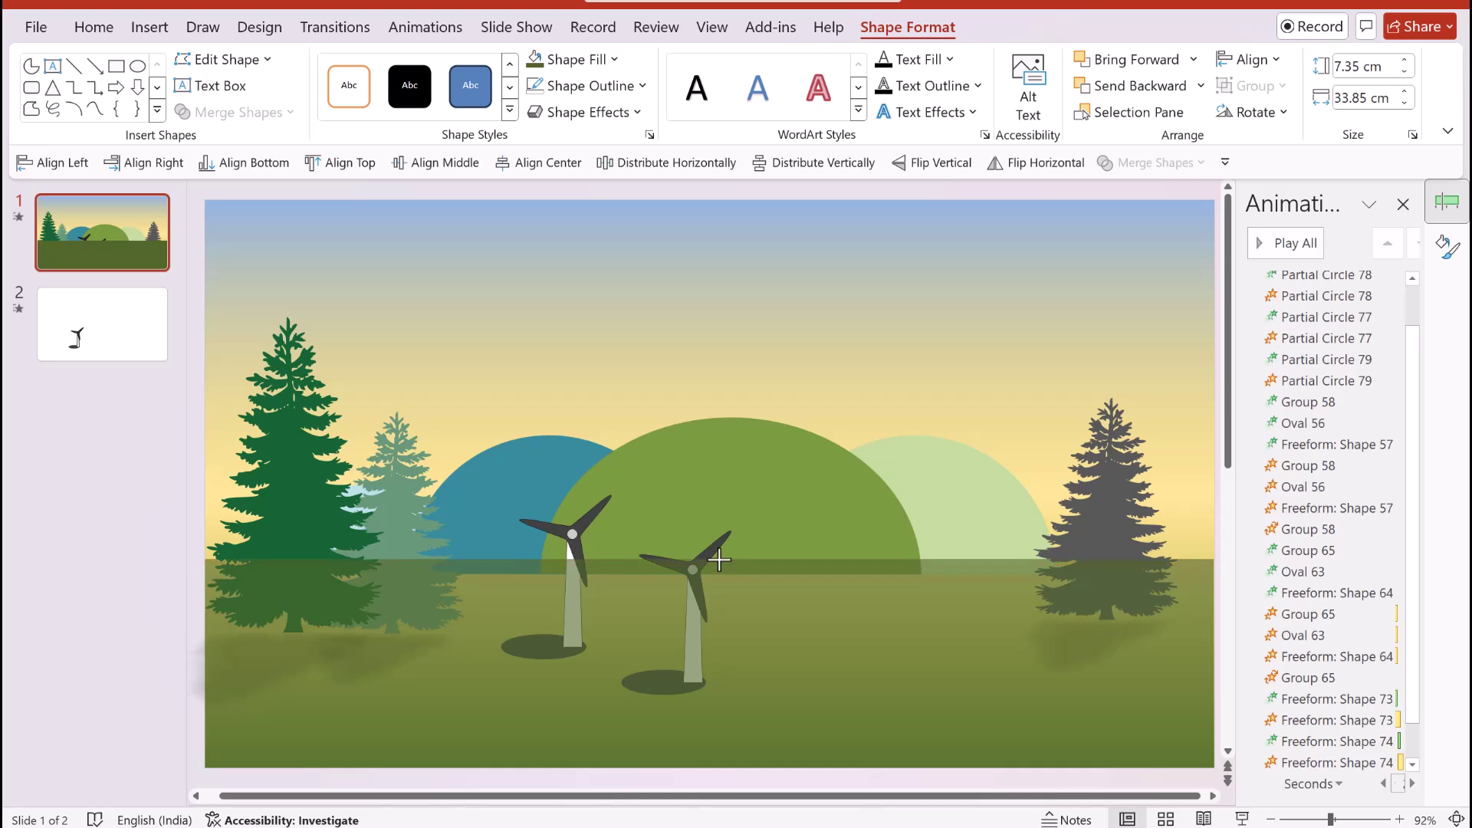
pyautogui.click(629, 598)
# Bring all three pine trees and both windmills with their shadows to the front of the green ground rectangle.
pyautogui.click(454, 425)
pyautogui.click(315, 458)
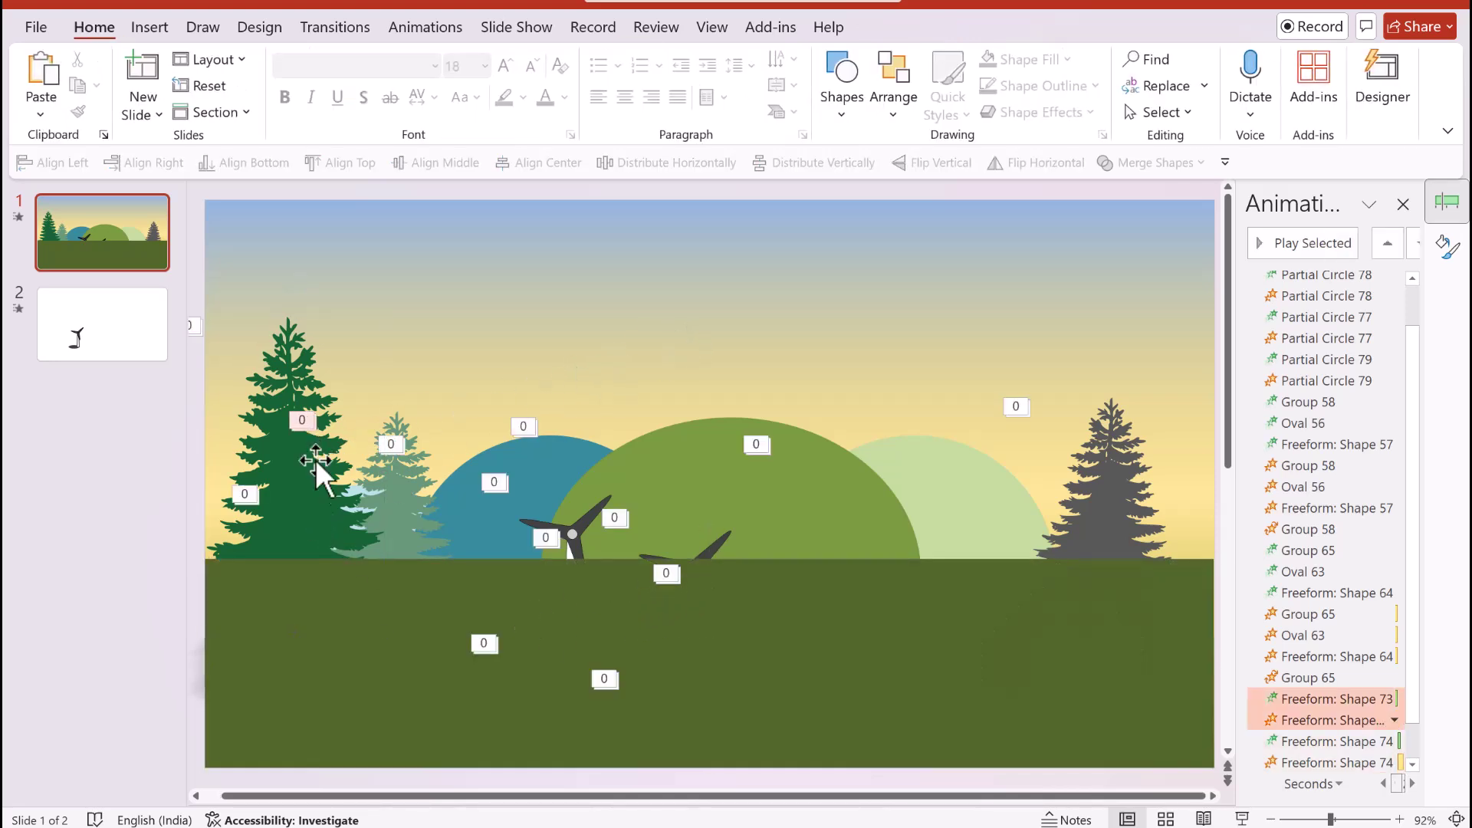
pyautogui.keyDown('shift'); pyautogui.click(414, 512); pyautogui.keyUp('shift')
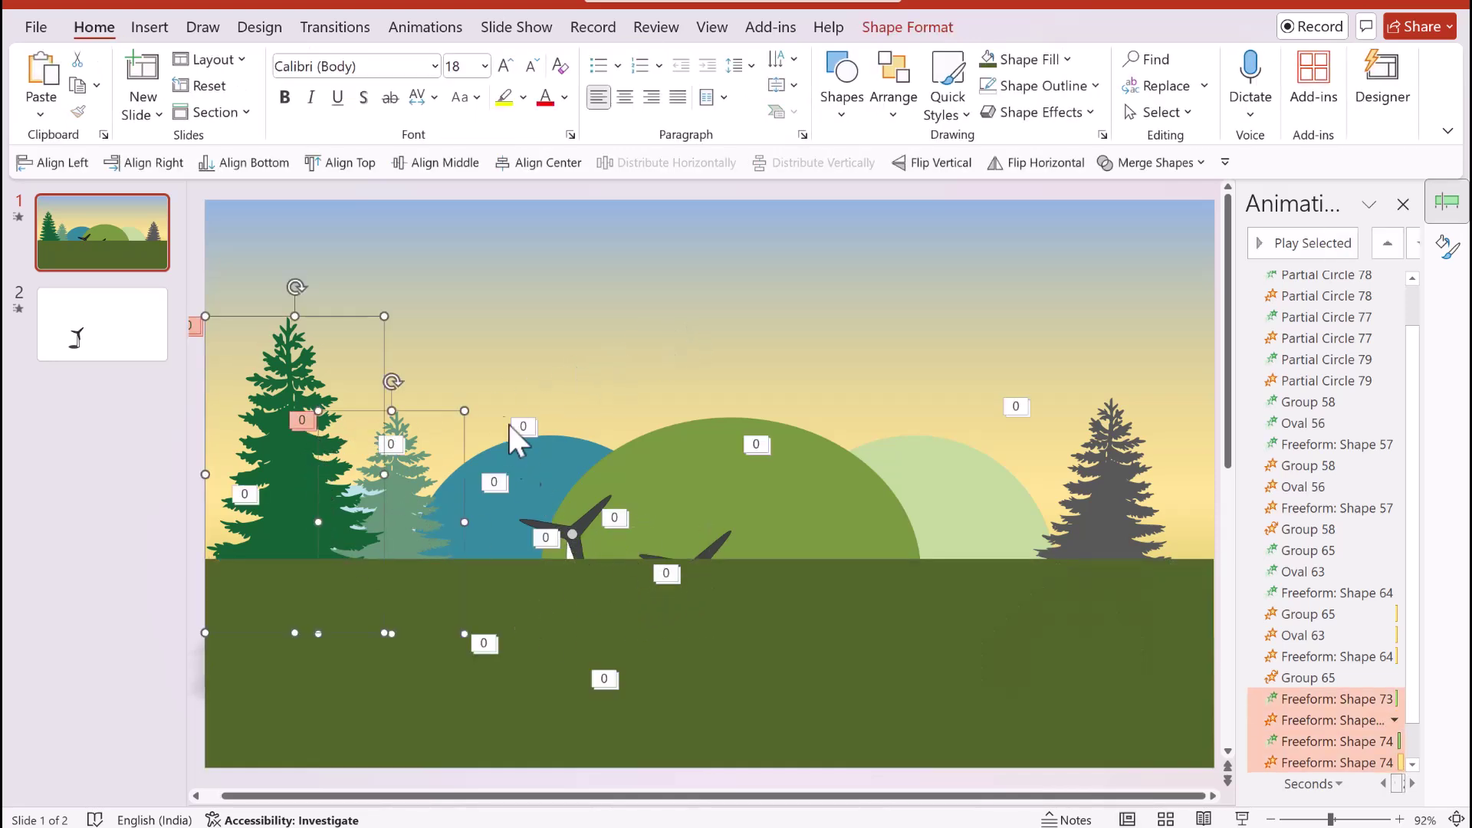
pyautogui.moveTo(491, 373); pyautogui.dragTo(896, 784)
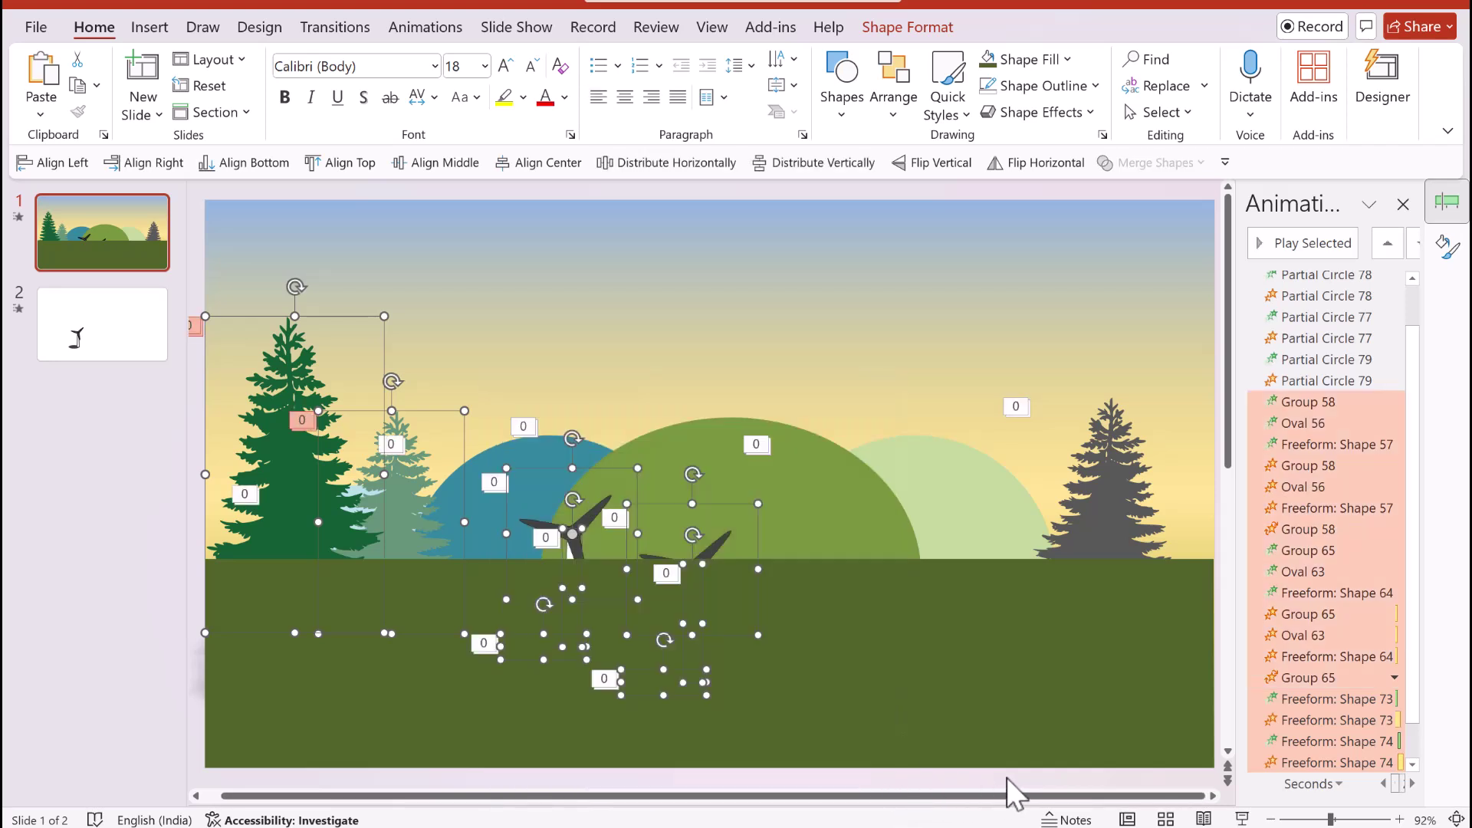
pyautogui.keyDown('shift'); pyautogui.click(1121, 469); pyautogui.keyUp('shift')
pyautogui.rightClick(1121, 469)
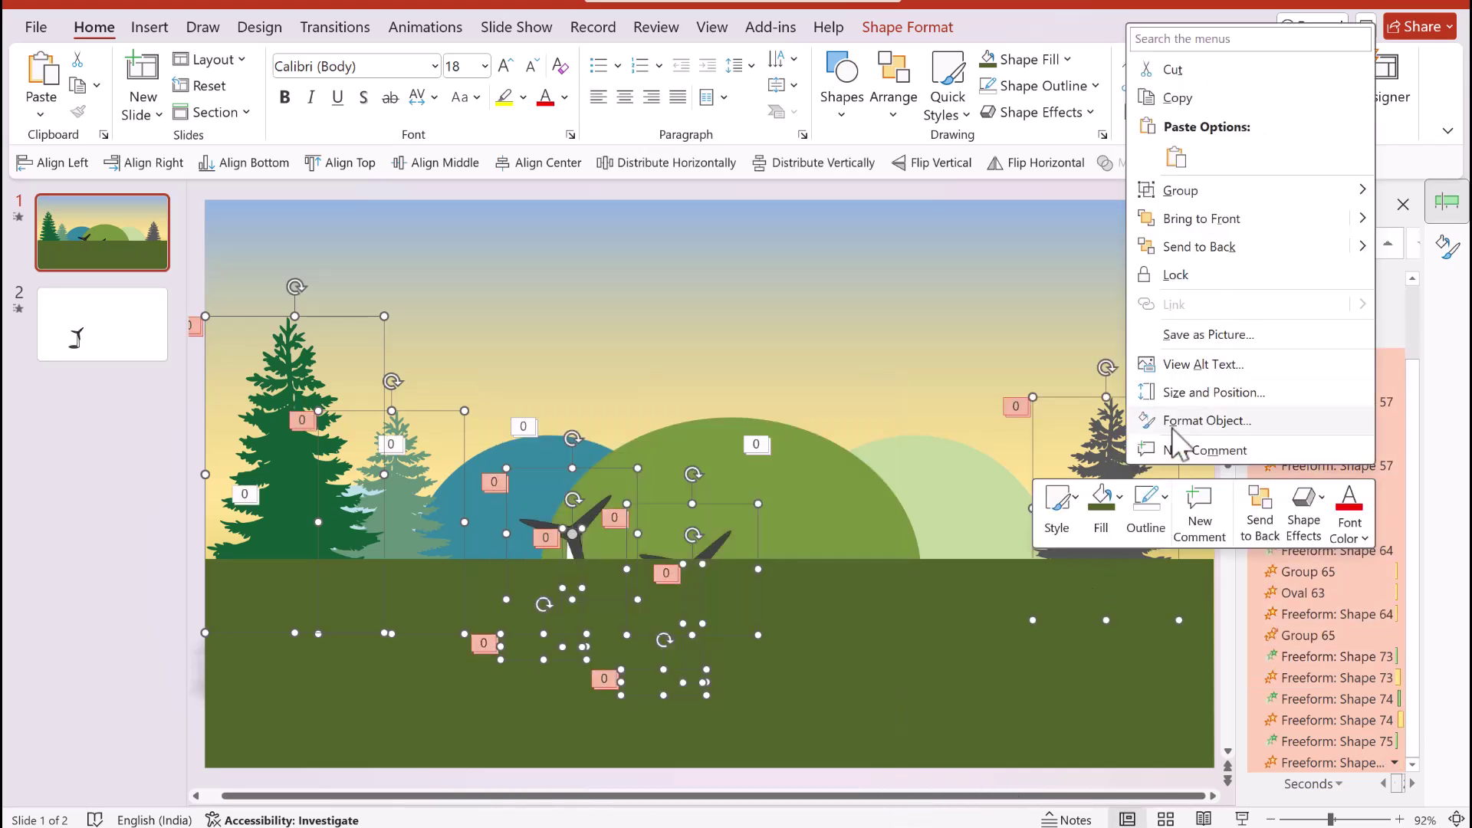
pyautogui.click(1212, 219)
pyautogui.press('Escape')
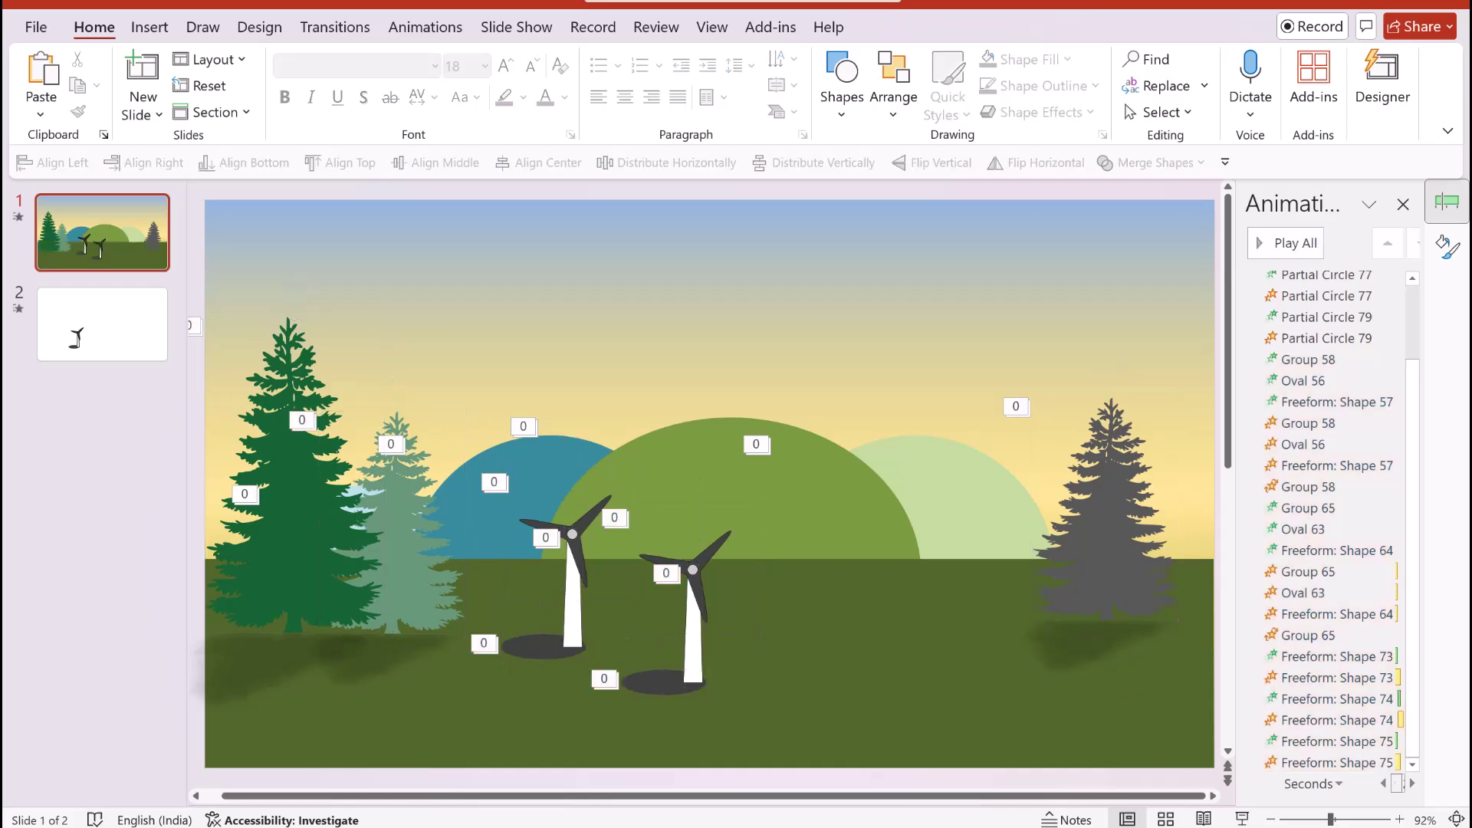
# Play the slide show to check the scene with the new green ground.
pyautogui.press('F5')
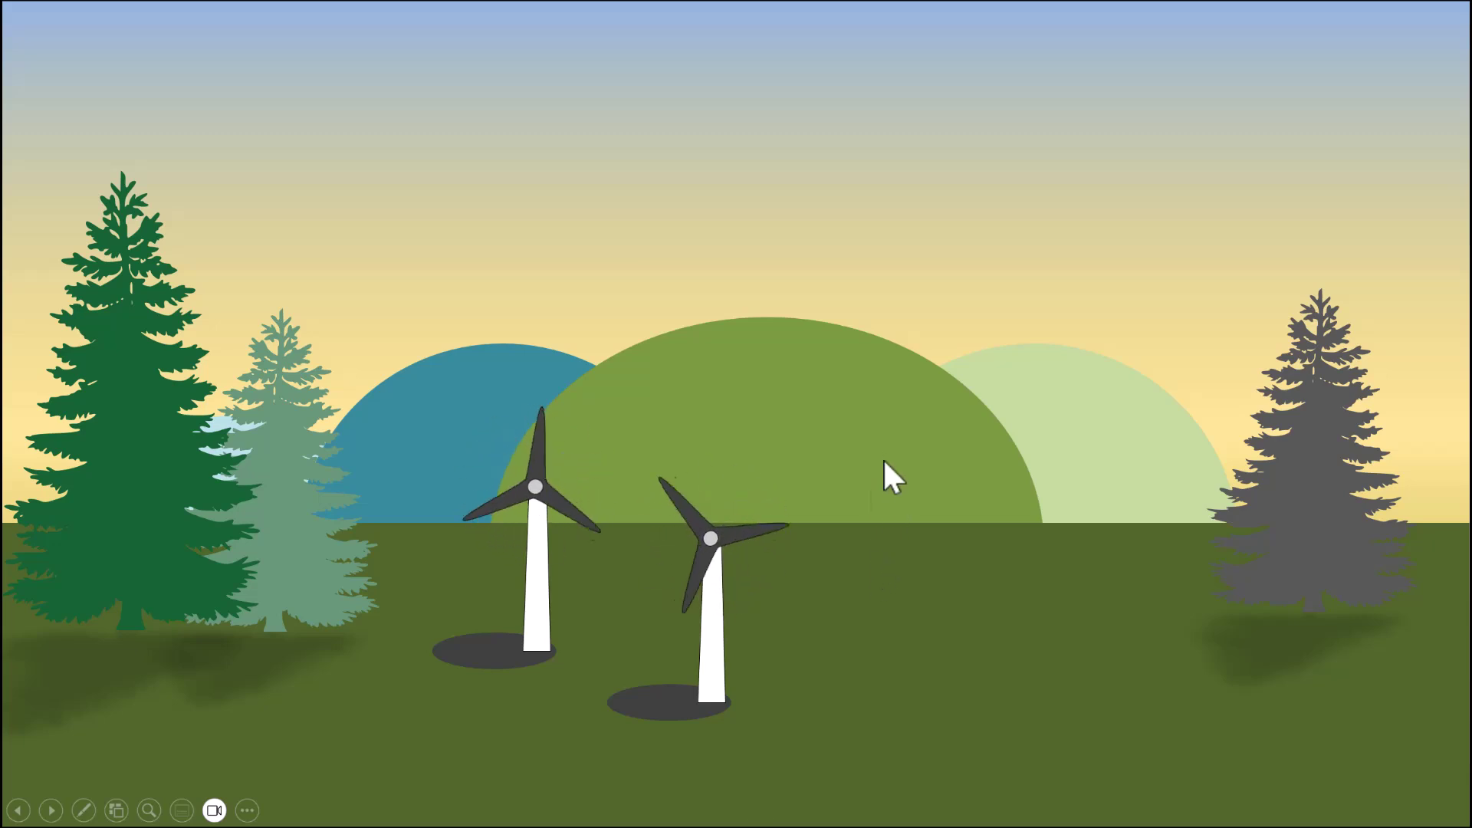
pyautogui.click(966, 664)
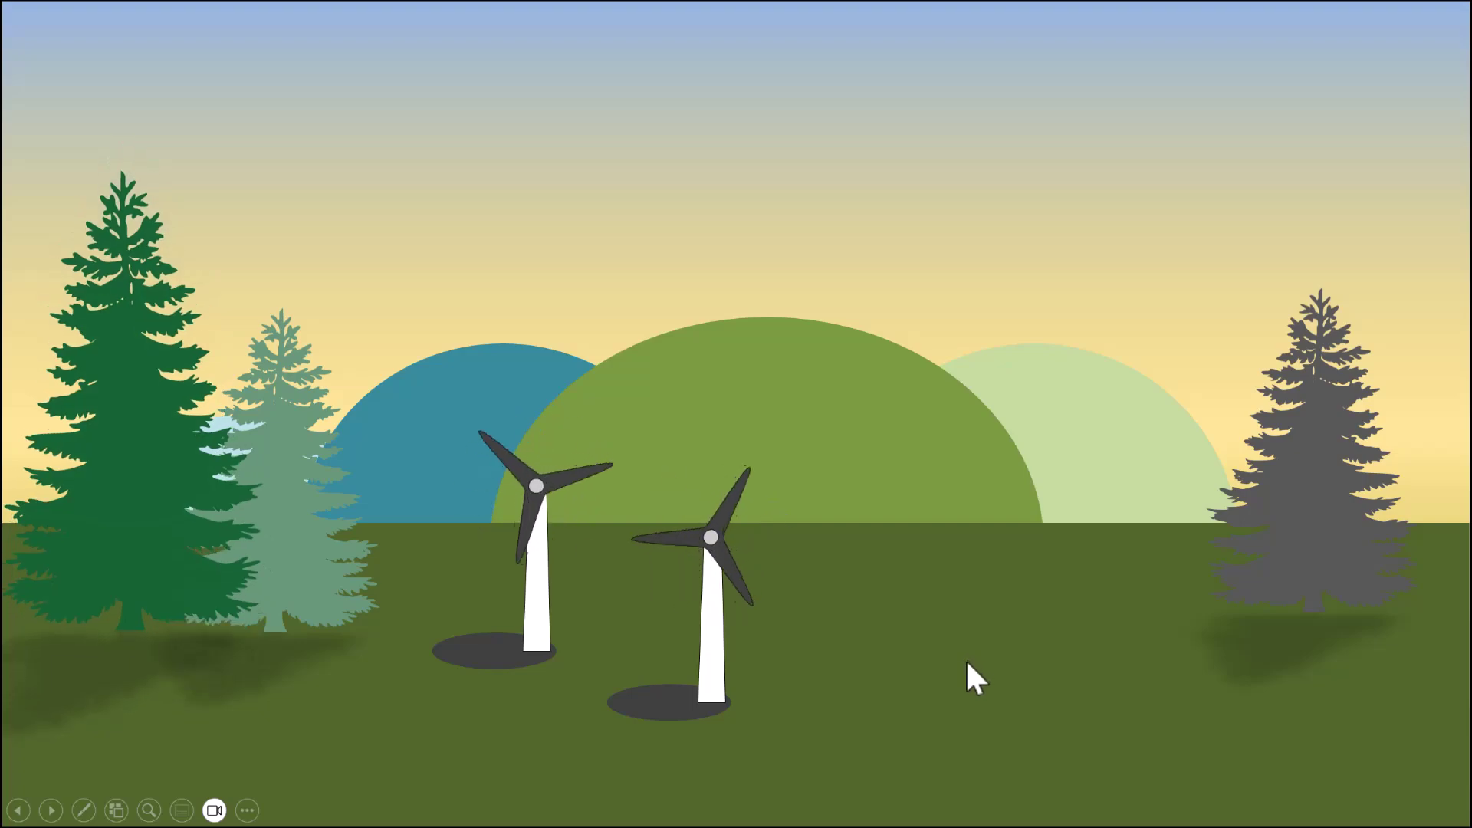
pyautogui.press('Escape')
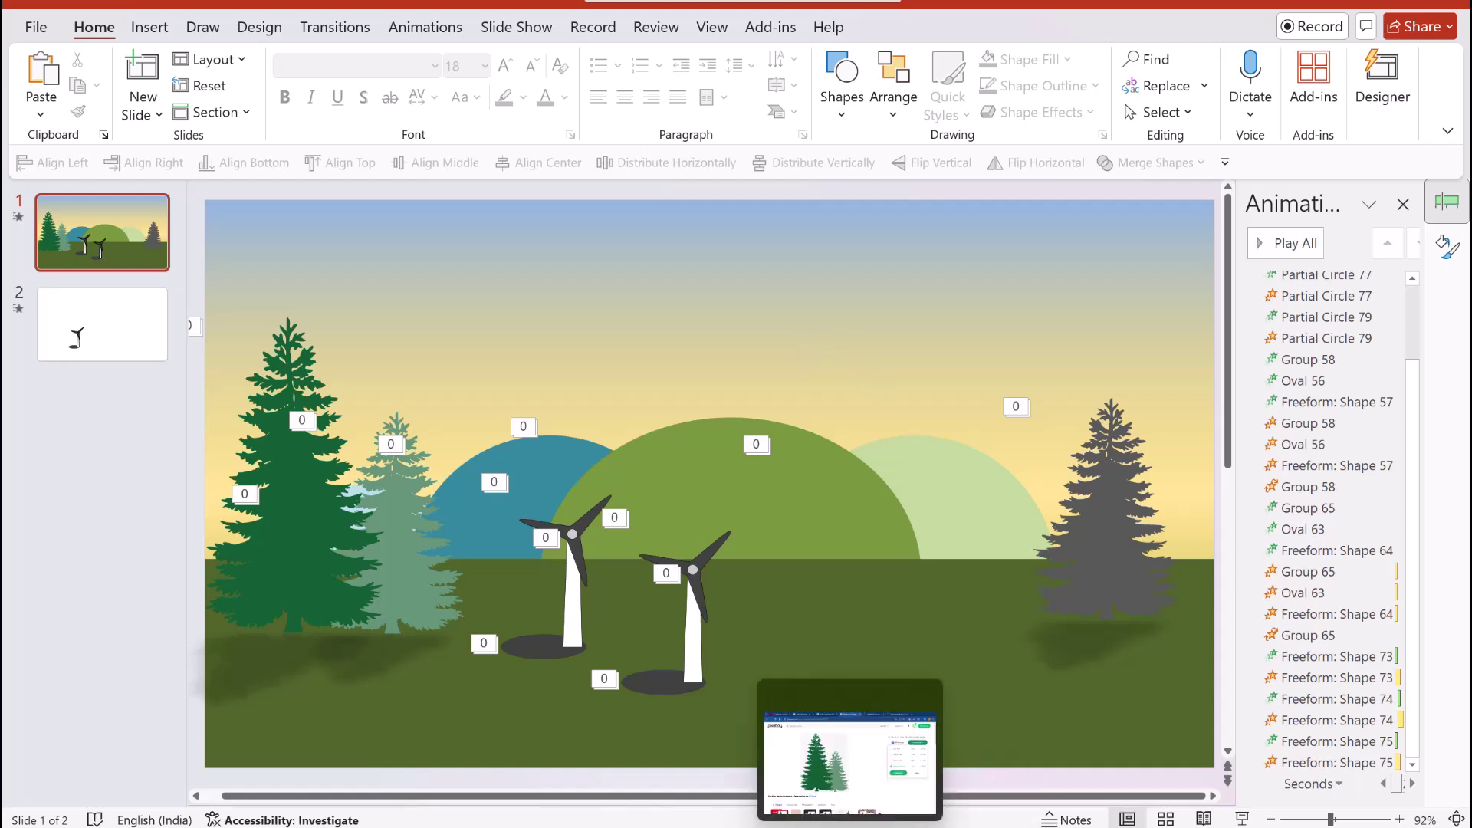
# Switch to the Downloads folder in File Explorer and copy the balloon-4959462 file.
pyautogui.click(857, 819)
pyautogui.hotkey('ctrl', 'Tab')
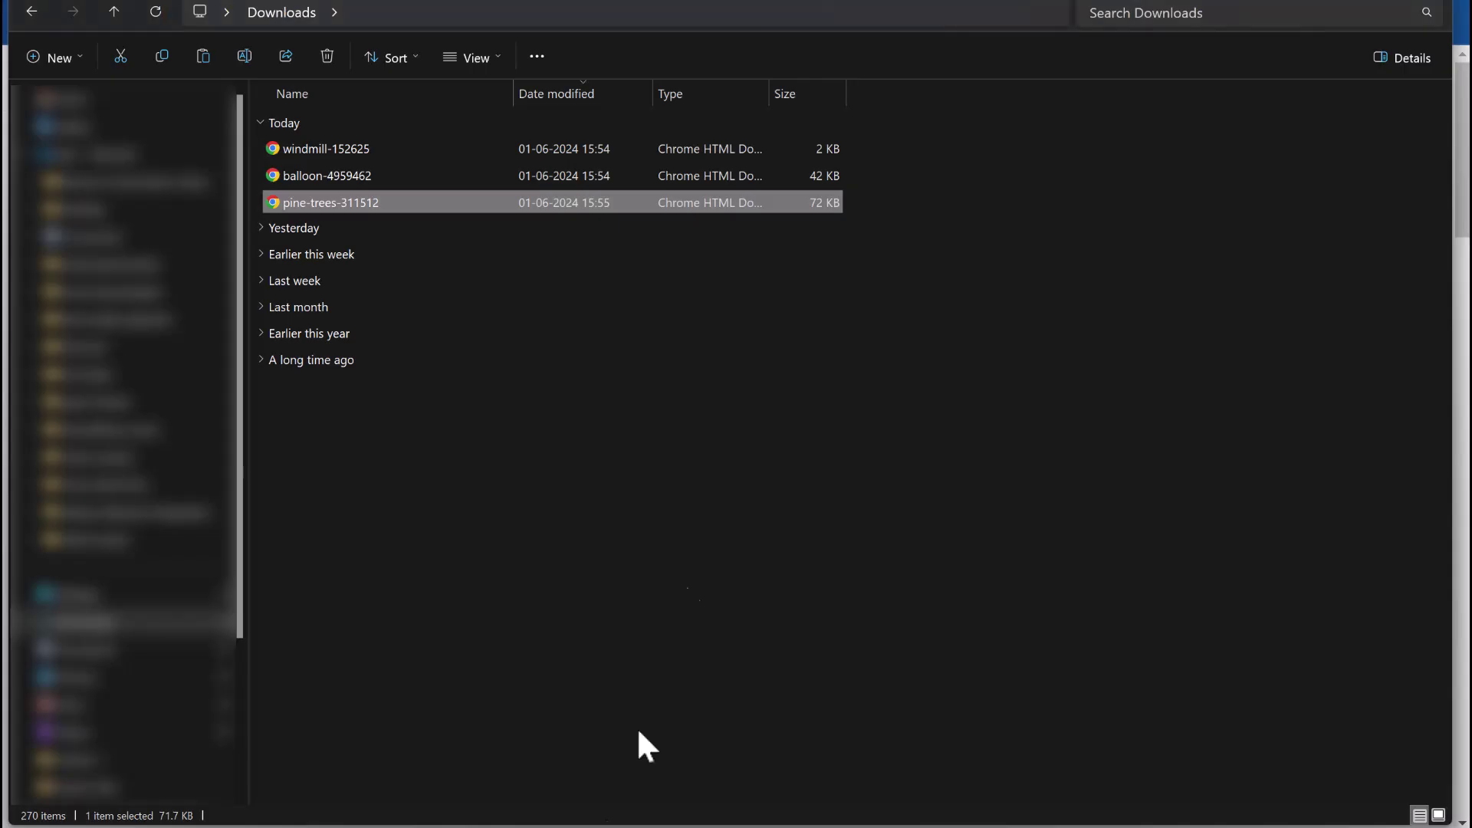
pyautogui.click(355, 176)
pyautogui.rightClick(357, 178)
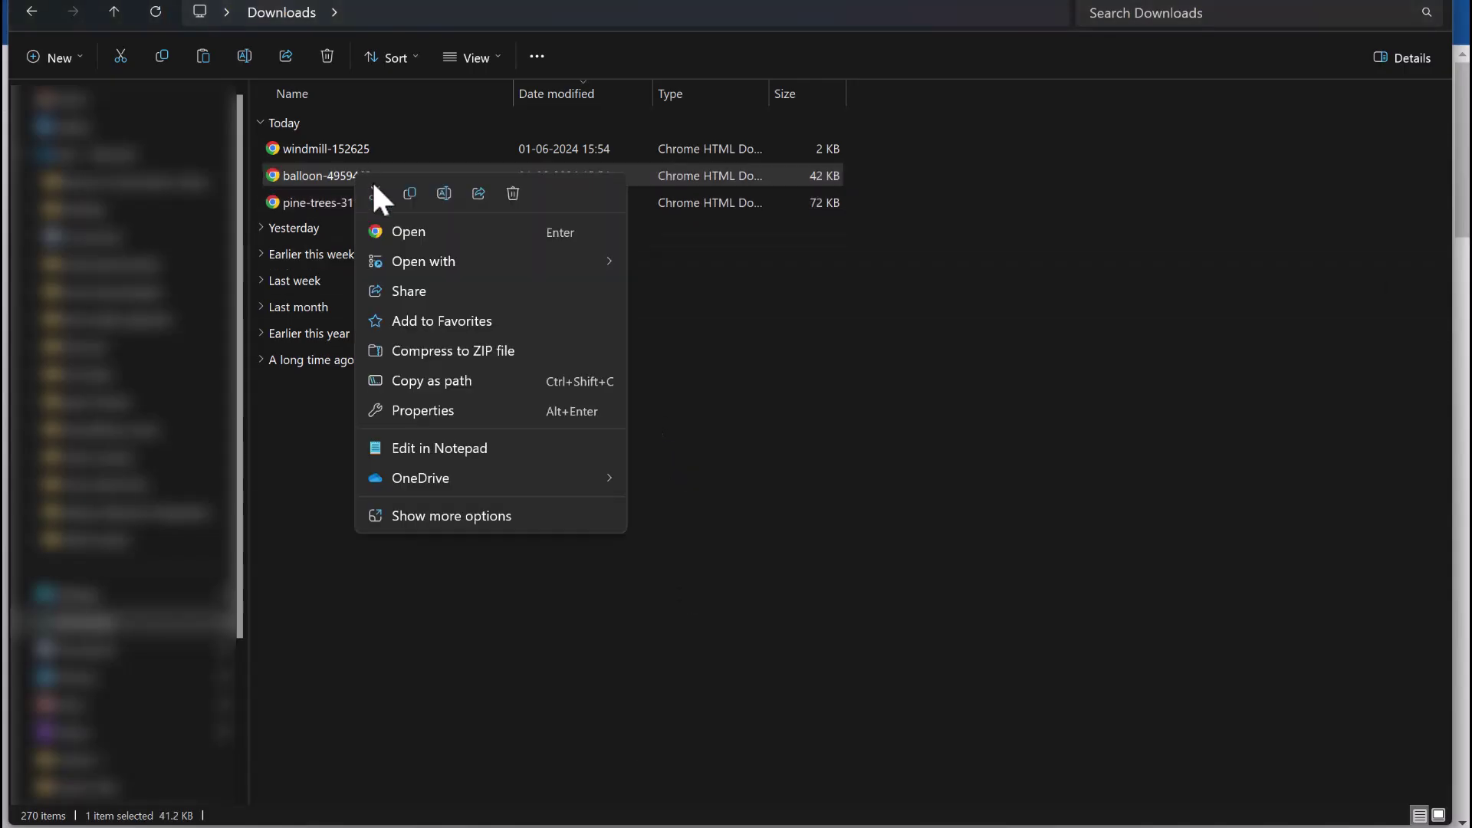
pyautogui.click(409, 194)
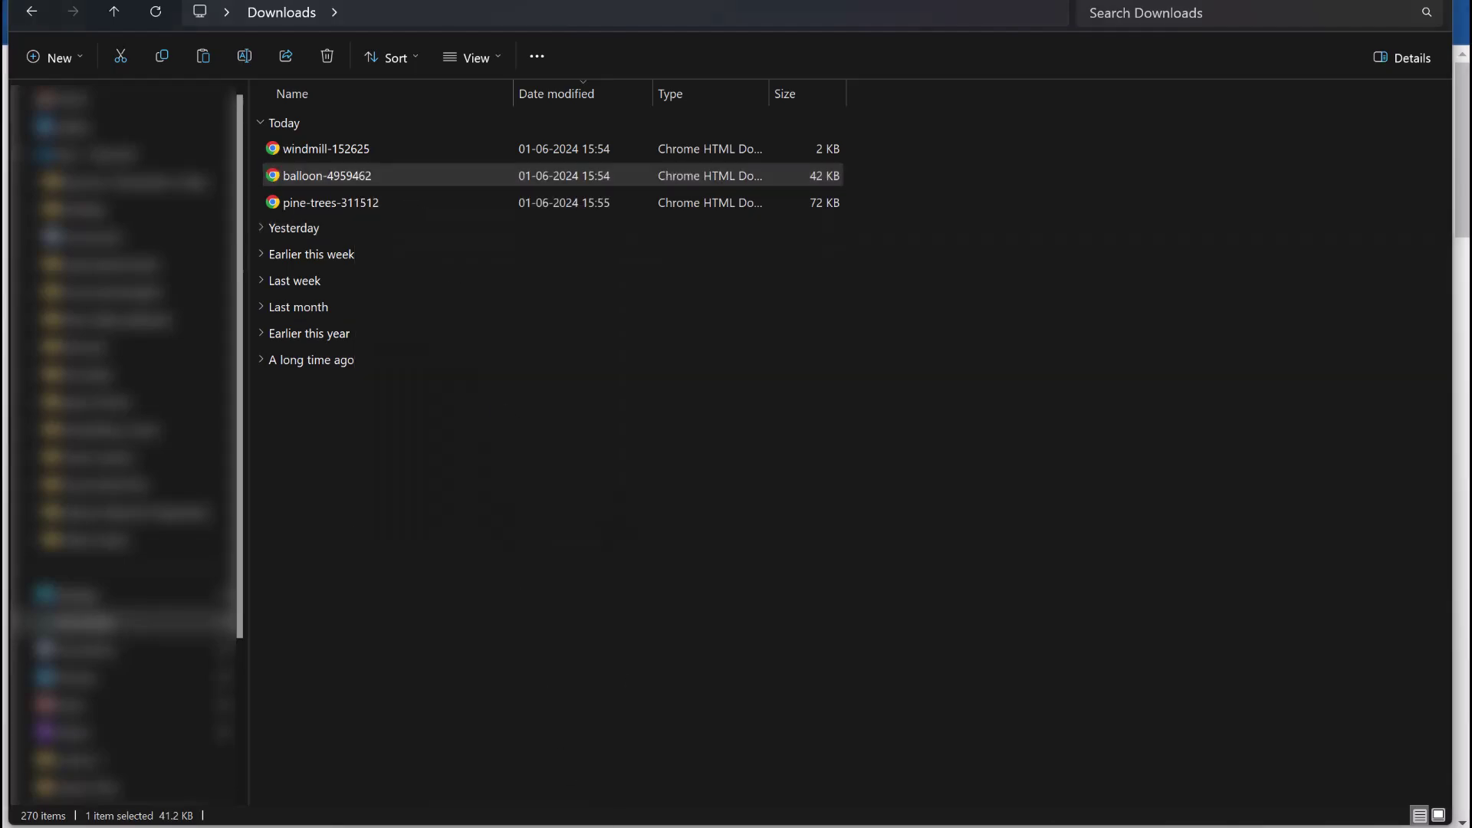
pyautogui.click(767, 775)
# Switch back to PowerPoint, paste the hot air balloon graphic onto slide 2 and shift it clear of the windmill.
pyautogui.click(154, 343)
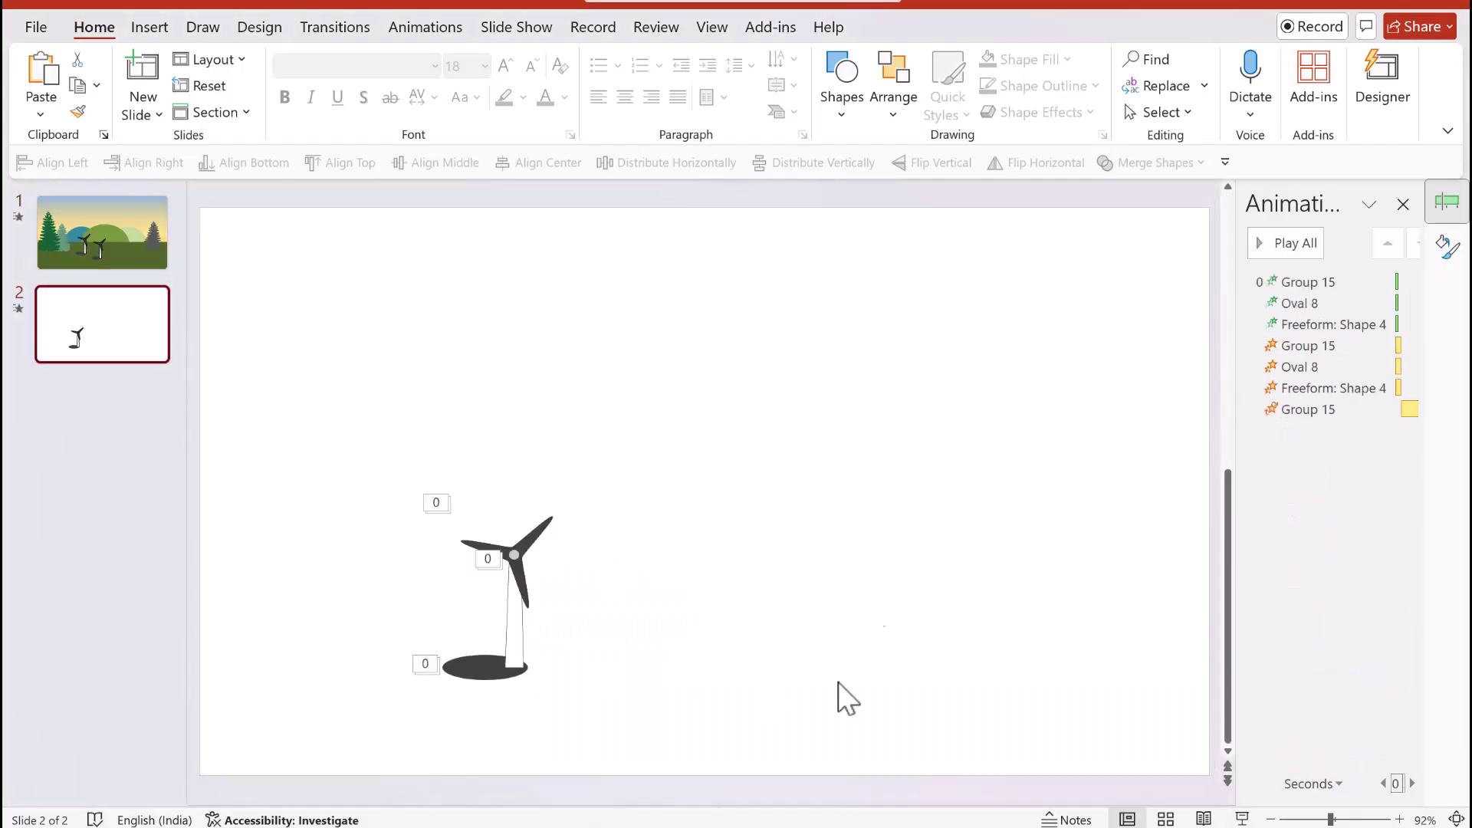
pyautogui.rightClick(822, 399)
pyautogui.click(867, 481)
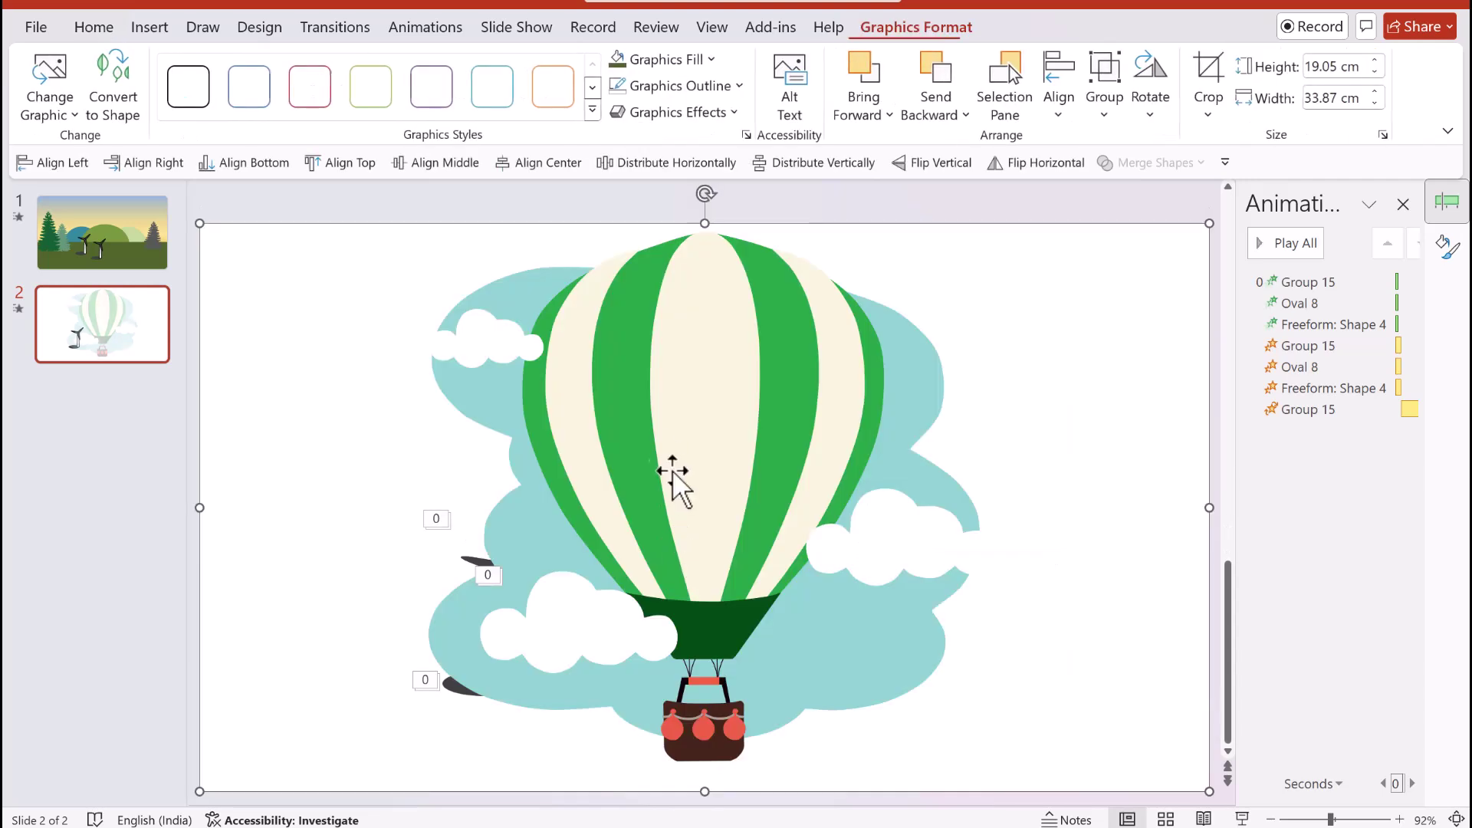
pyautogui.moveTo(792, 442); pyautogui.dragTo(723, 437)
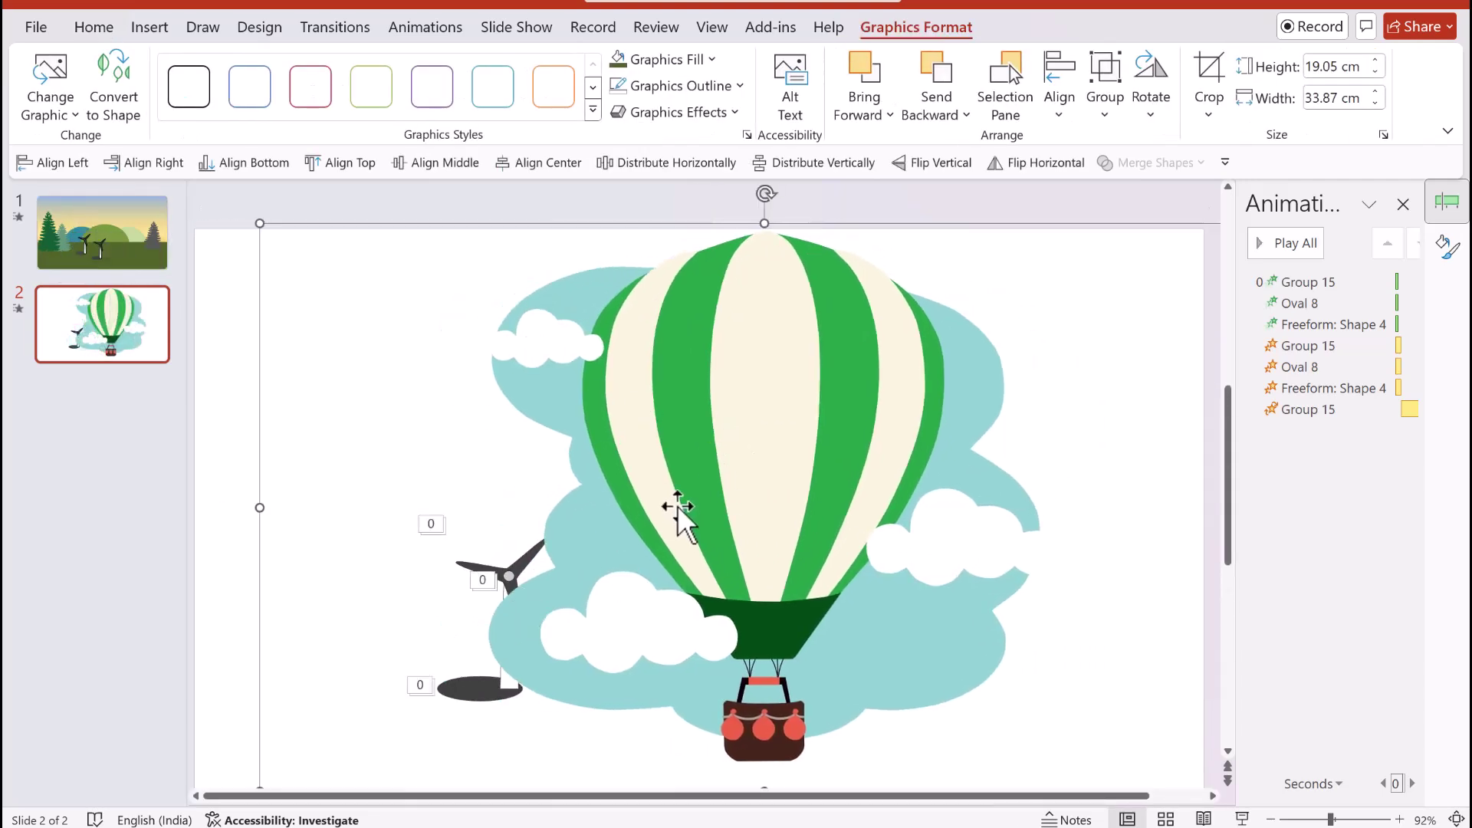
# Add a blank slide after slide 2.
pyautogui.rightClick(114, 343)
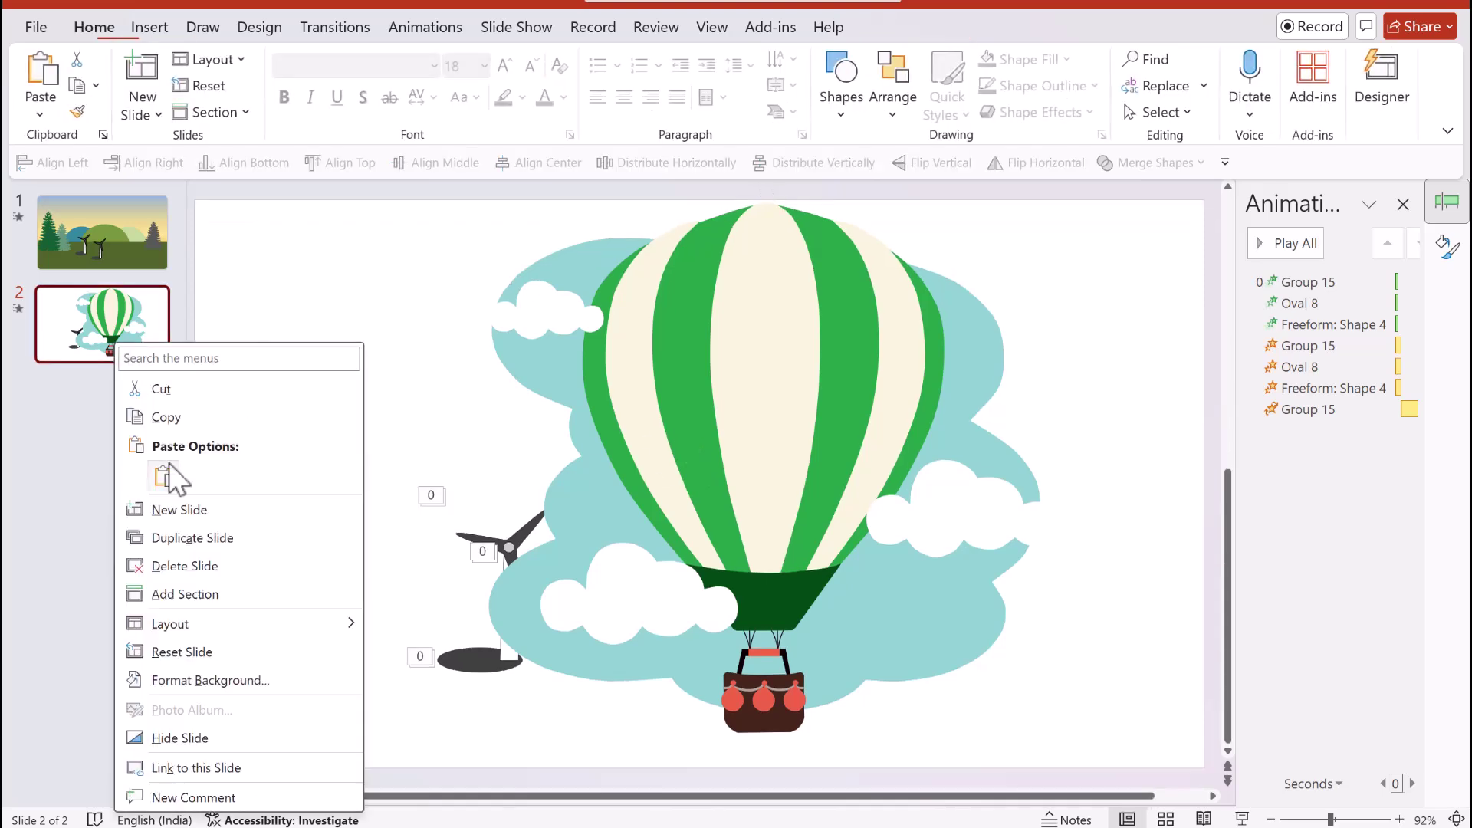
pyautogui.click(163, 476)
pyautogui.click(167, 333)
# Cut the balloon graphic from slide 2 and paste it onto the blank slide 3.
pyautogui.click(774, 390)
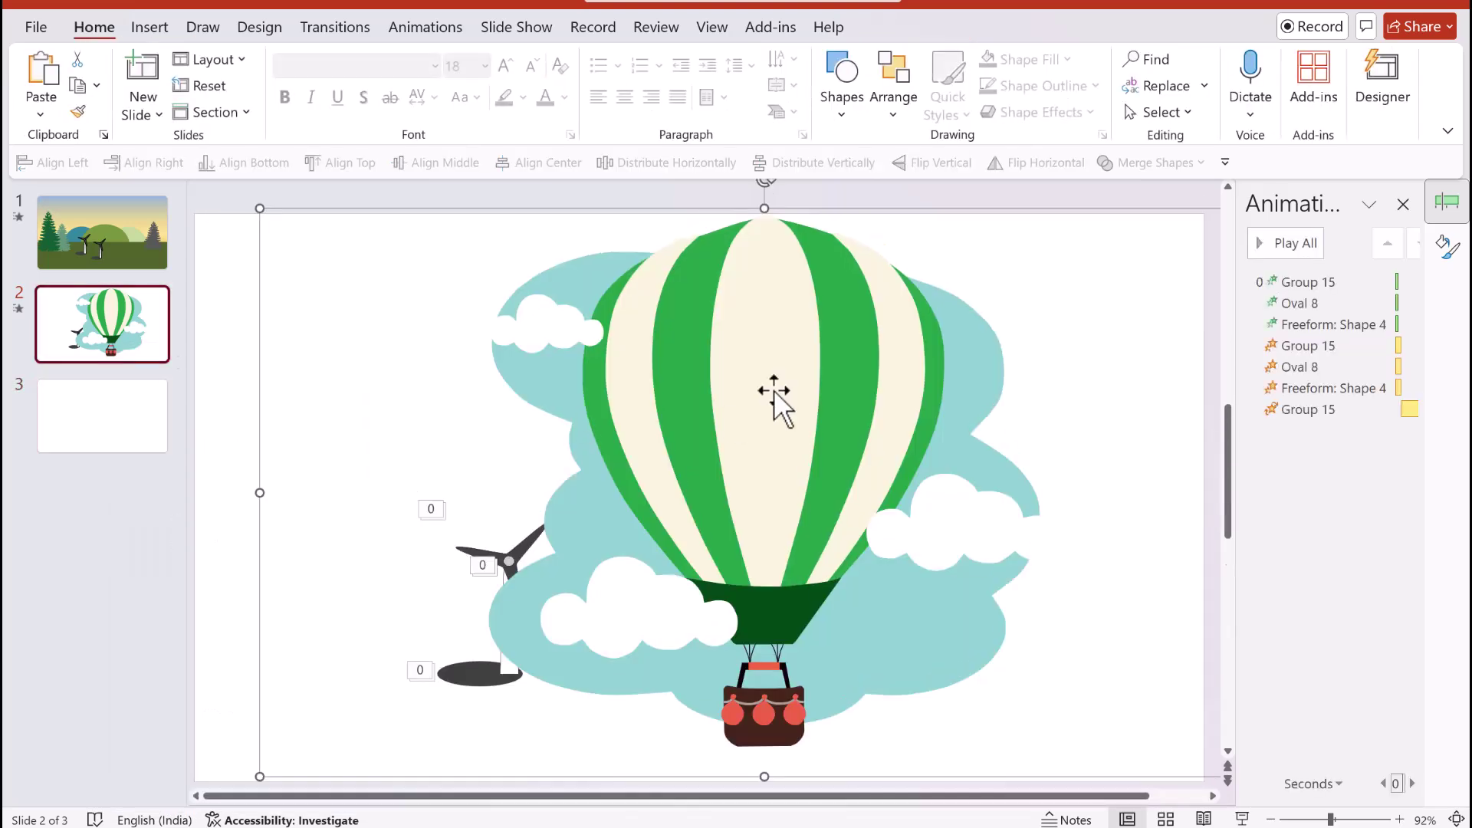
pyautogui.rightClick(774, 389)
pyautogui.click(825, 371)
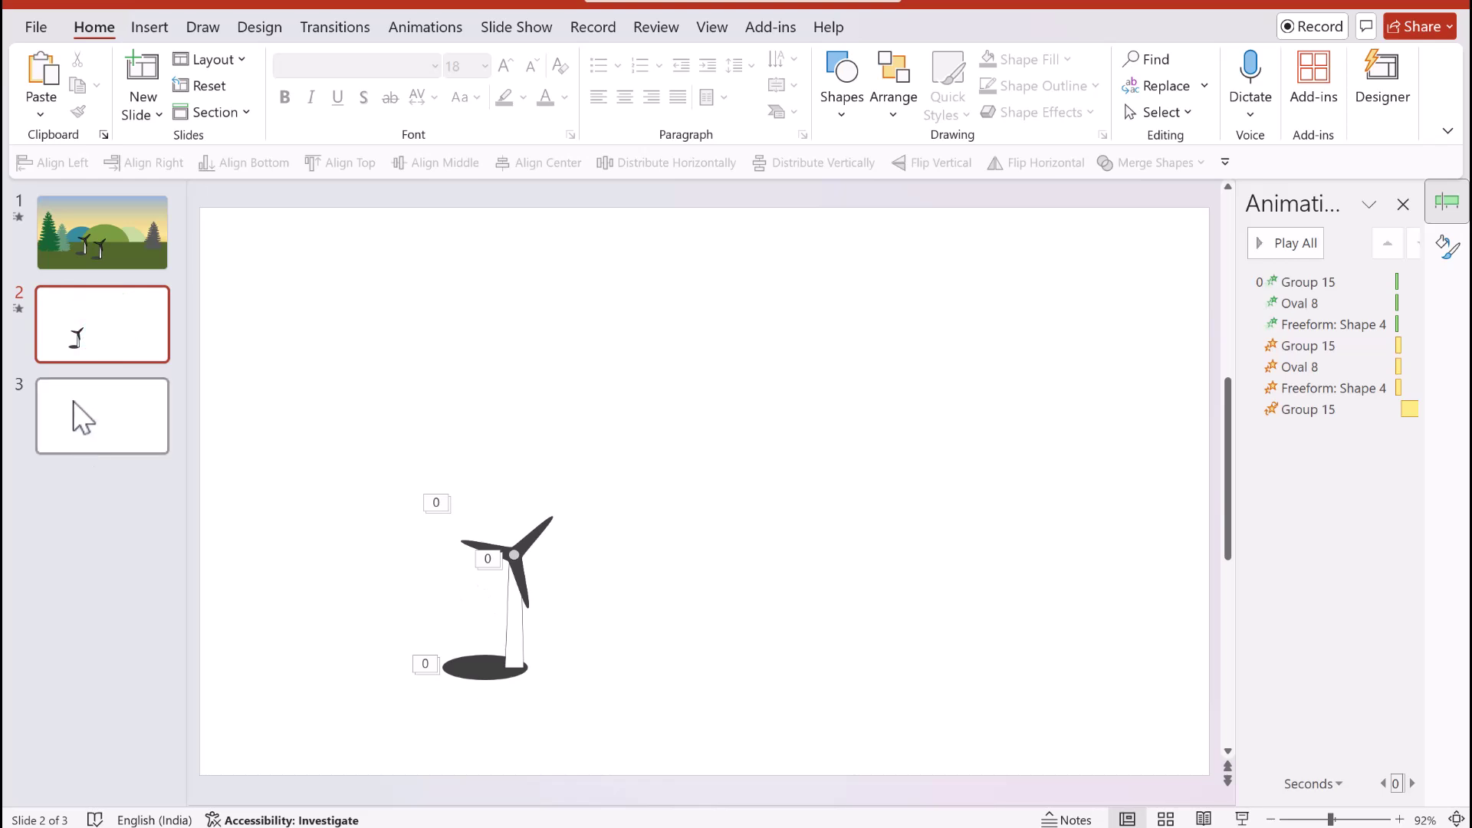
pyautogui.click(83, 418)
pyautogui.hotkey('ctrl', 'v')
# Convert the balloon graphic on slide 3 to shapes and ungroup it into separate pieces.
pyautogui.rightClick(769, 427)
pyautogui.click(805, 495)
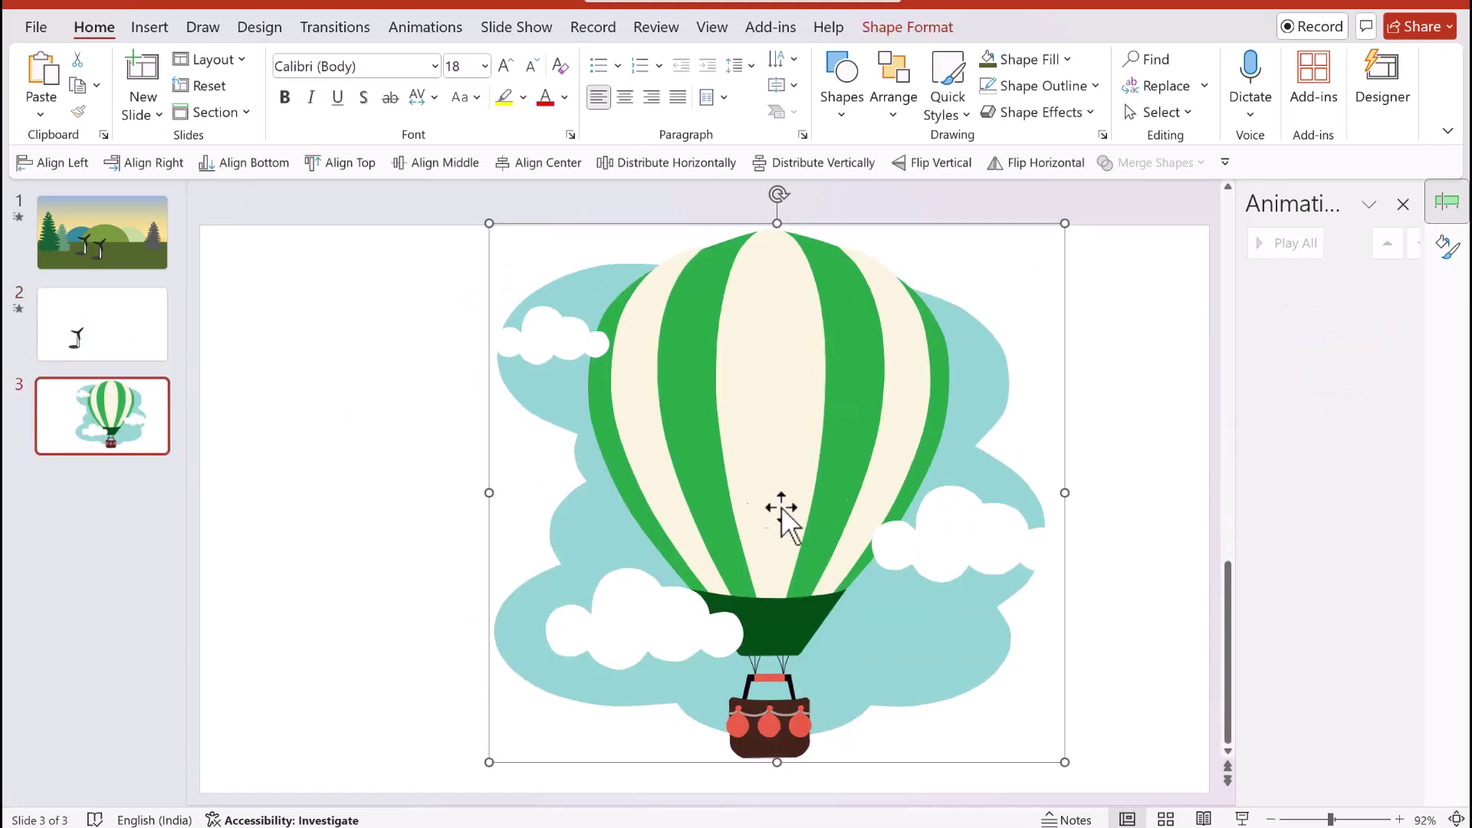
pyautogui.rightClick(701, 373)
pyautogui.moveTo(775, 541)
pyautogui.click(1002, 601)
pyautogui.click(431, 493)
pyautogui.click(843, 365)
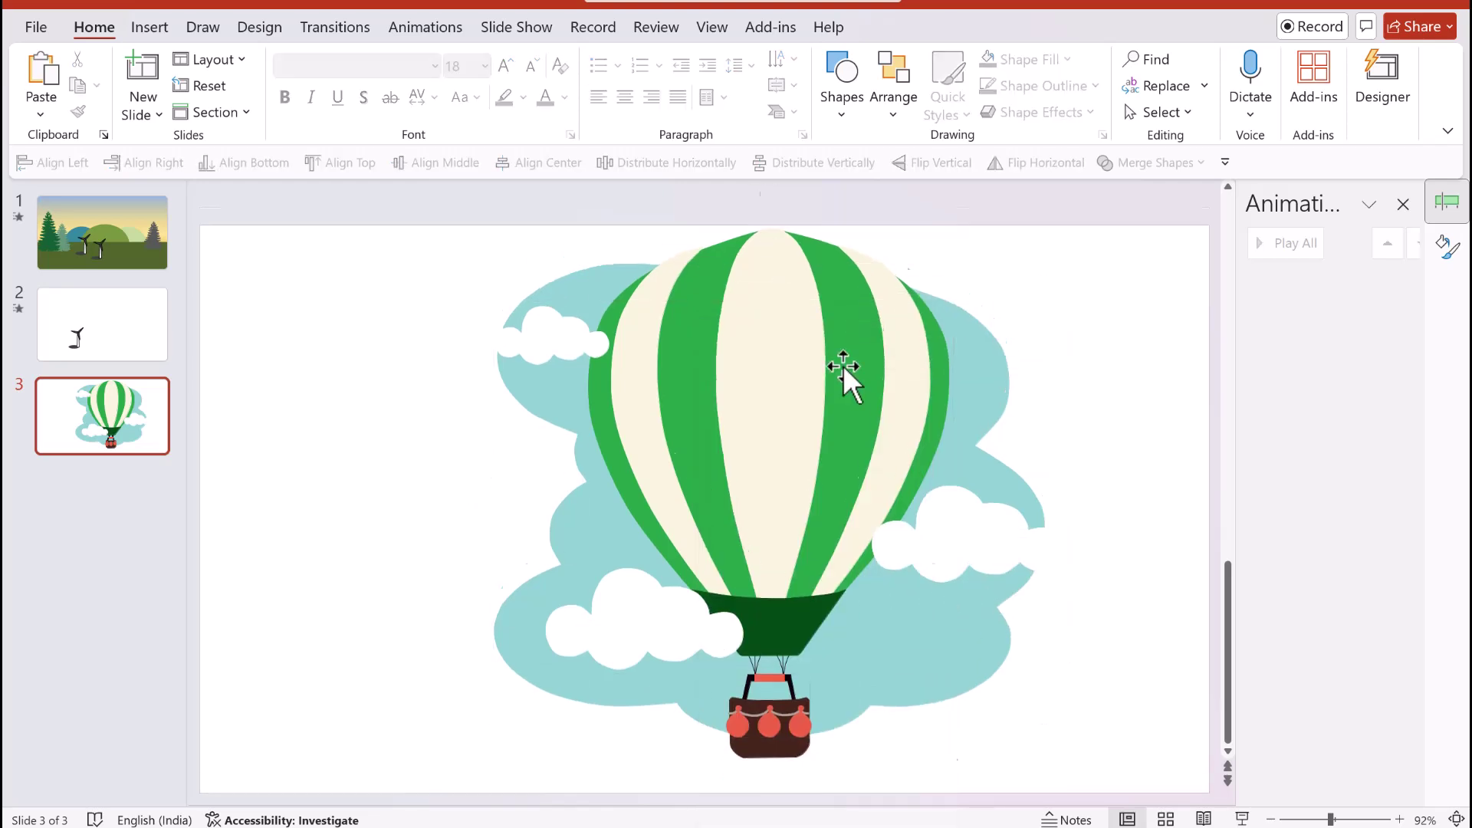